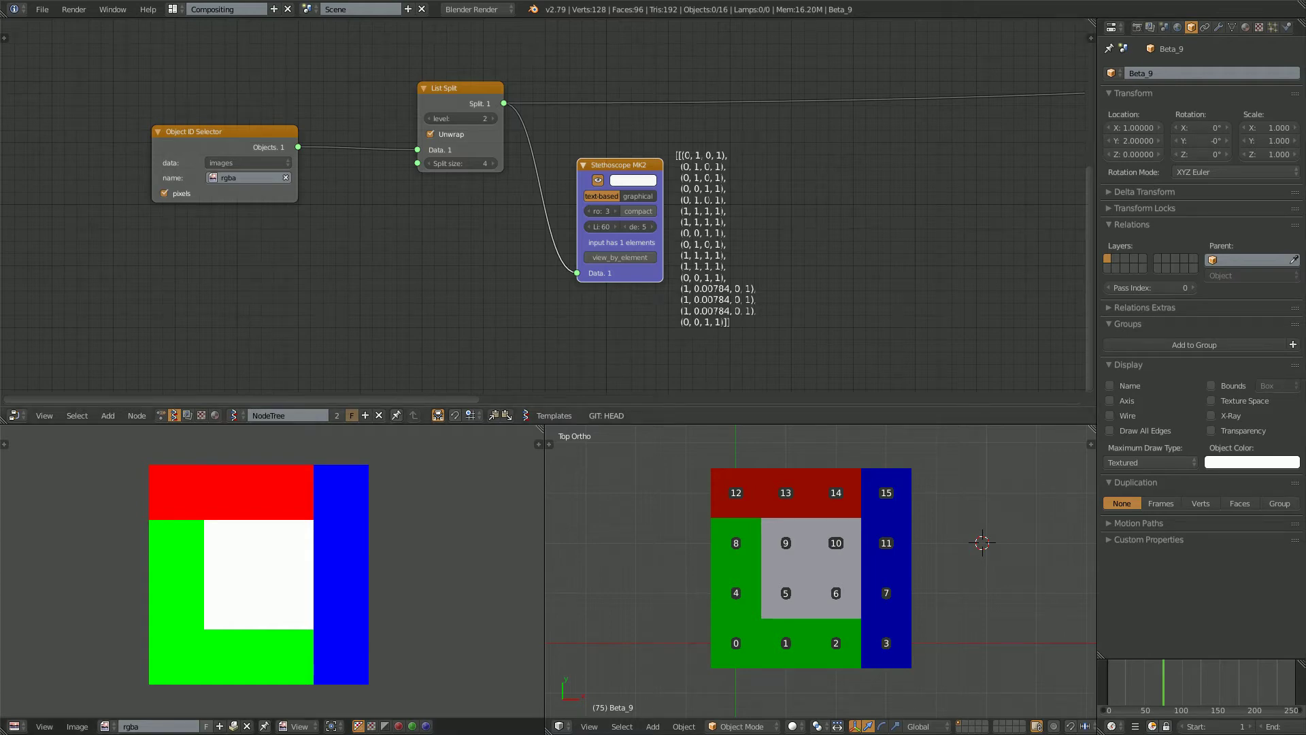
Set both Step X and Step Y of the Plane MK2 node to 1.24 to space out the cubes
scroll(545, 204, down, 4)
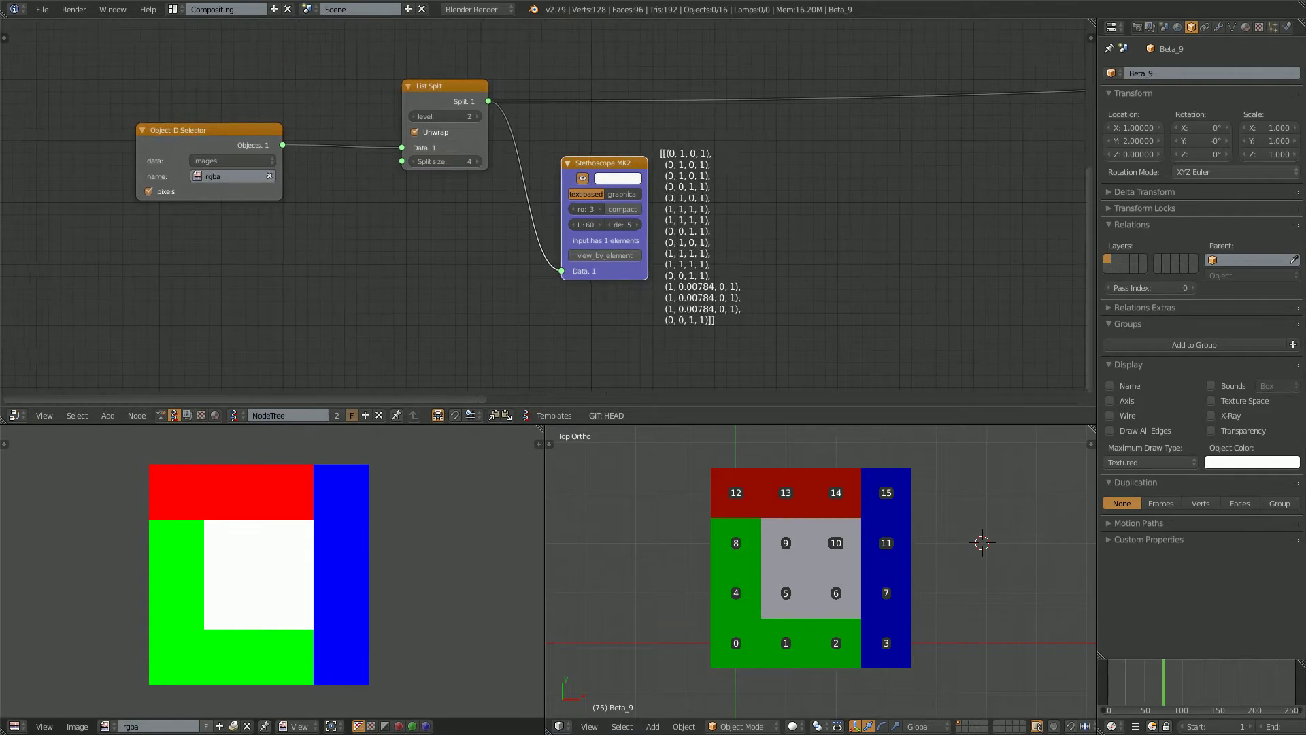
middle_drag(851, 204, 273, 266)
middle_drag(171, 266, 471, 216)
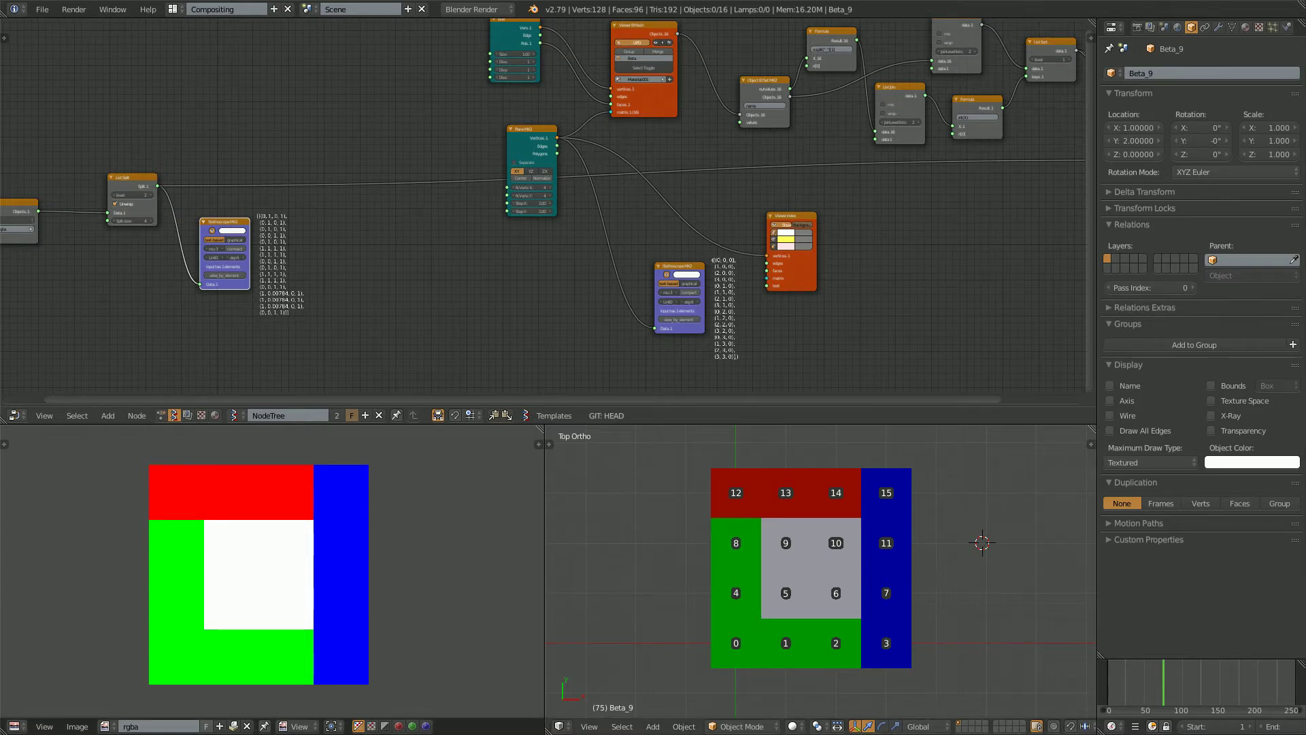
middle_drag(612, 204, 438, 256)
scroll(682, 121, up, 4)
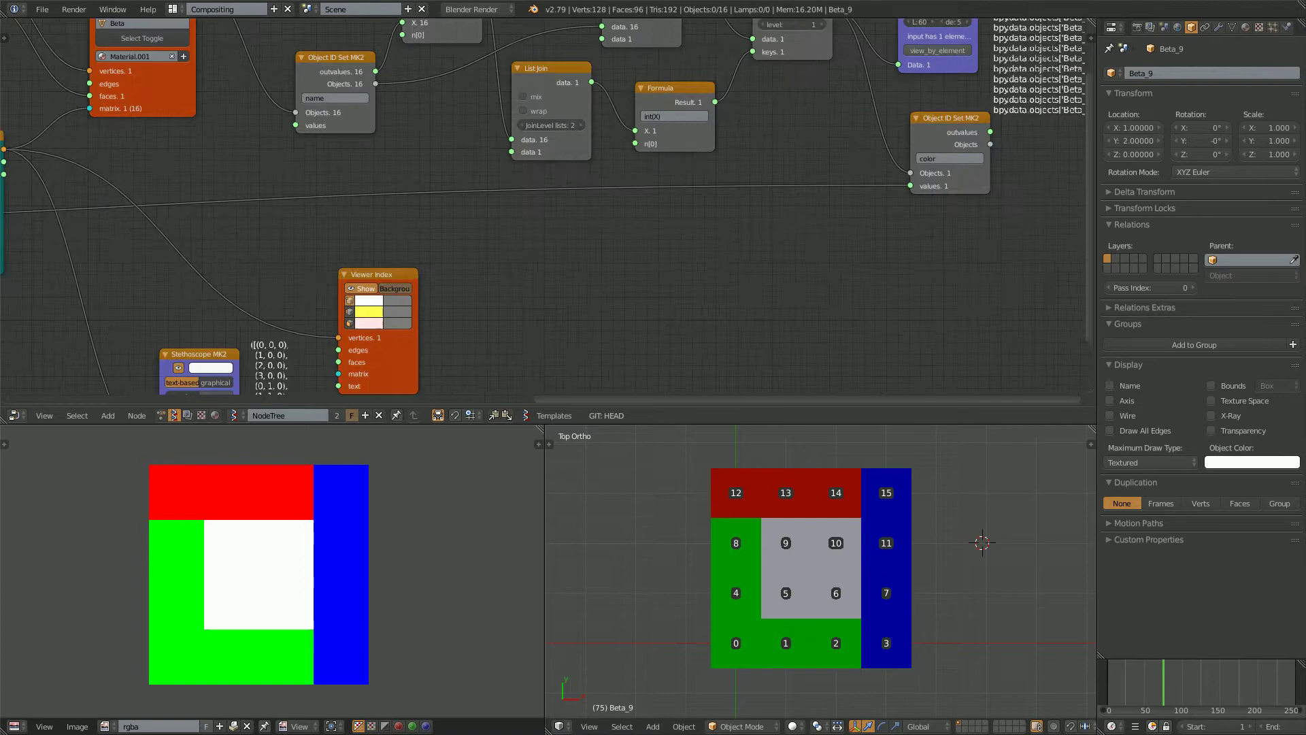
middle_drag(281, 310, 500, 286)
scroll(500, 286, up, 1)
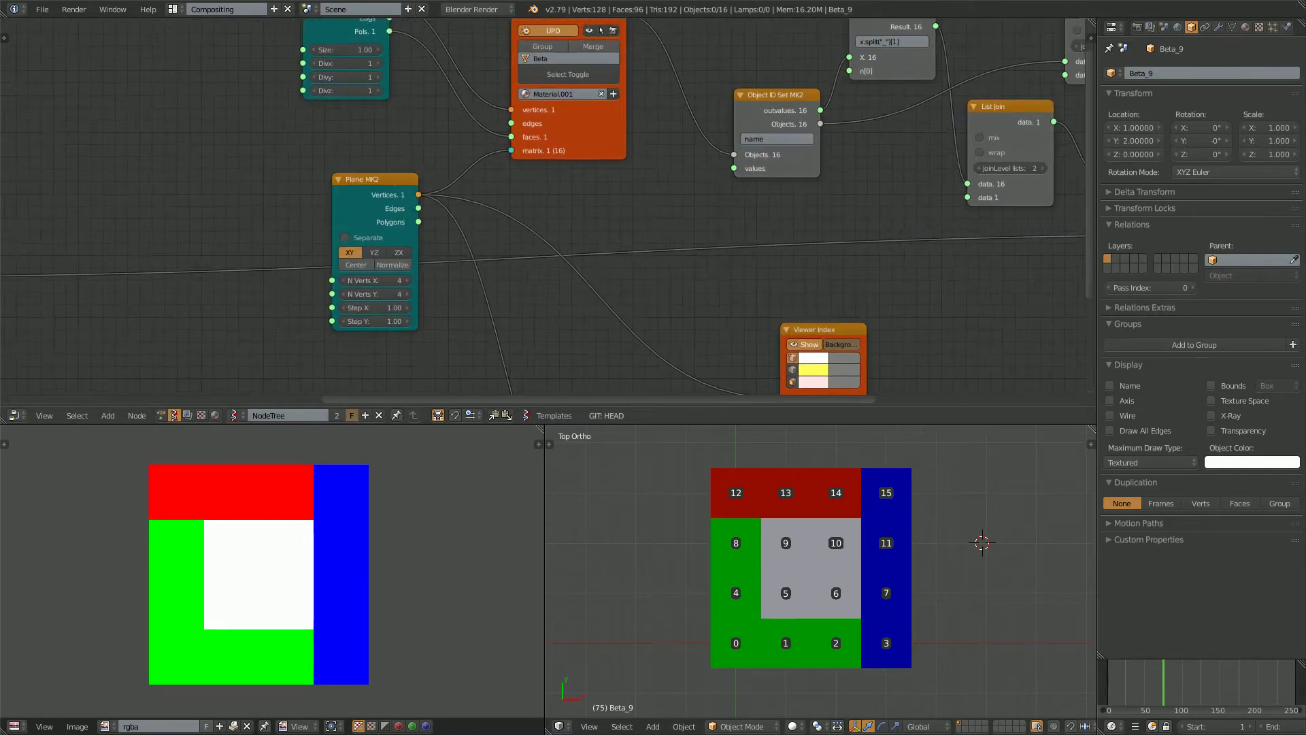
mouse_move(376, 307)
mouse_down()
mouse_move(375, 321)
mouse_move(406, 321)
mouse_move(392, 321)
mouse_up()
Show the cube grid from an angled user view and widen the image editor beside it
middle_drag(802, 557, 910, 455)
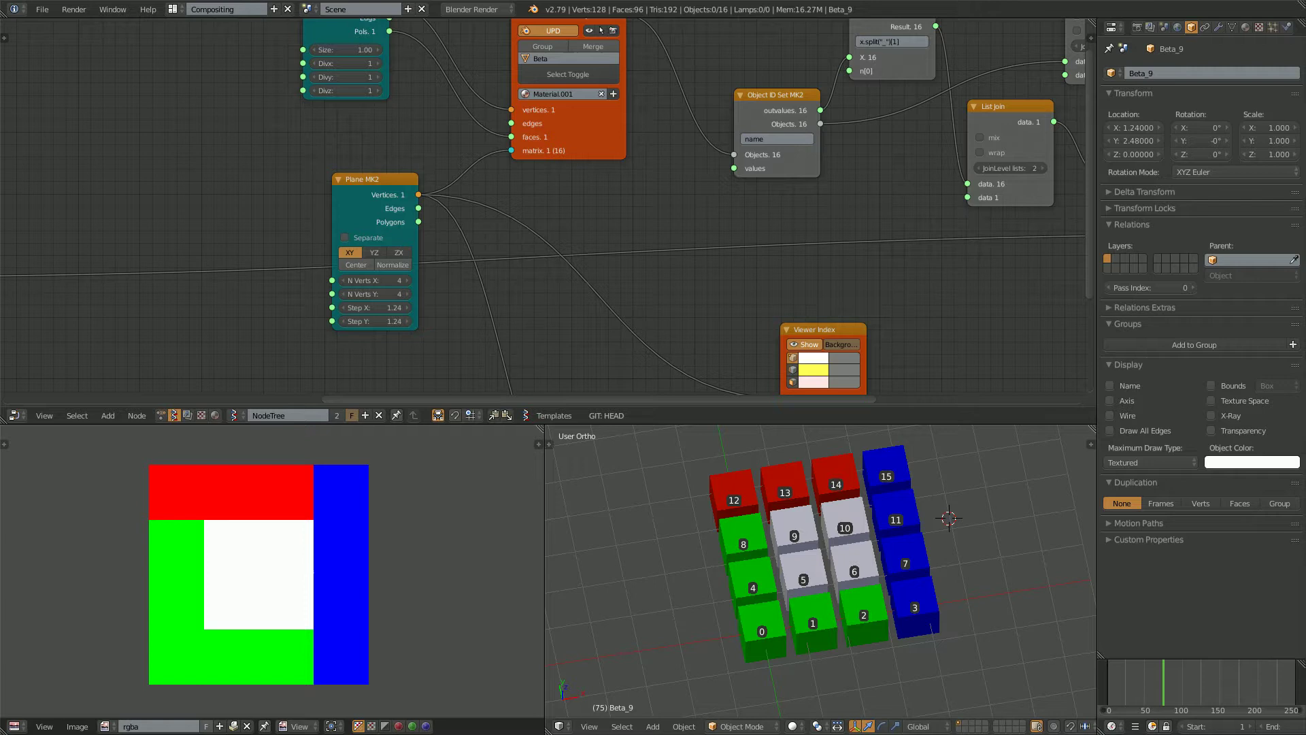
mouse_move(313, 560)
middle_down()
mouse_move(330, 566)
mouse_move(312, 564)
middle_up()
middle_drag(823, 551, 867, 544)
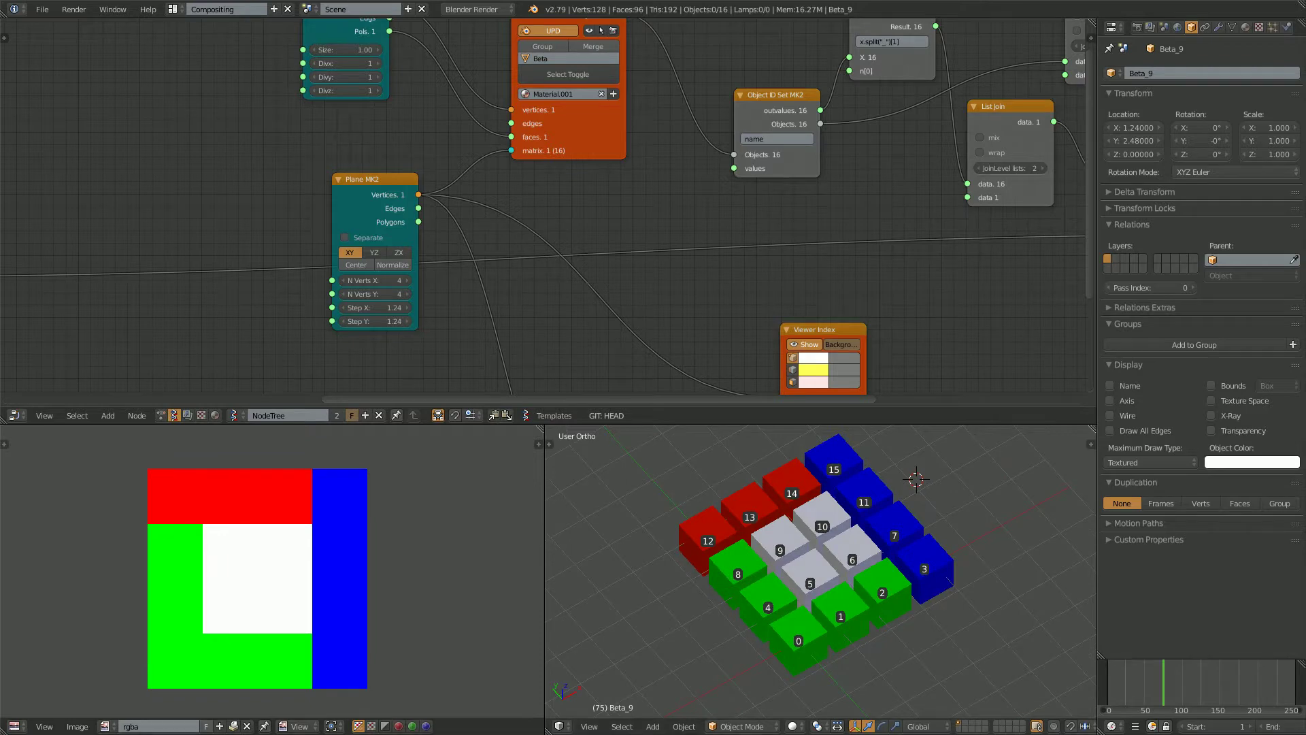
drag(544, 700, 590, 700)
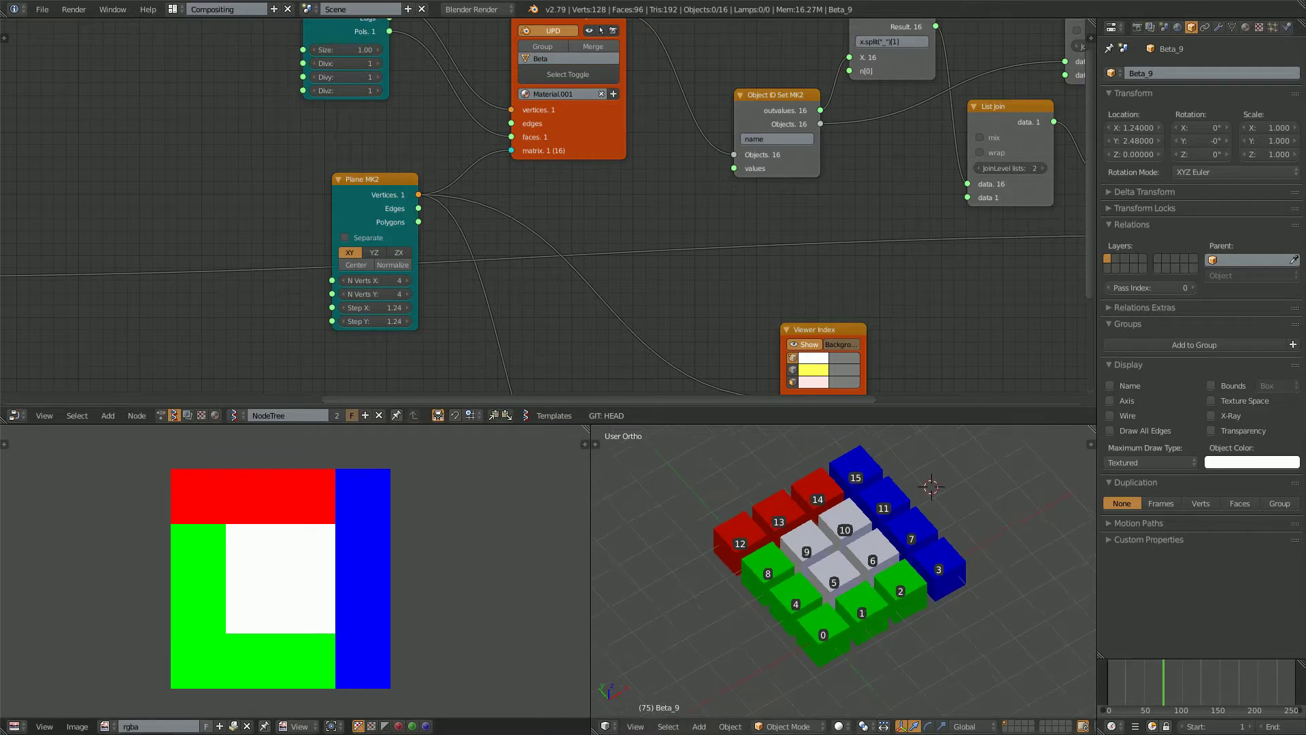
Examine the whole node tree and the Object ID Selector, List Split and Stethoscope MK2 nodes alongside the rgba image
key(Home)
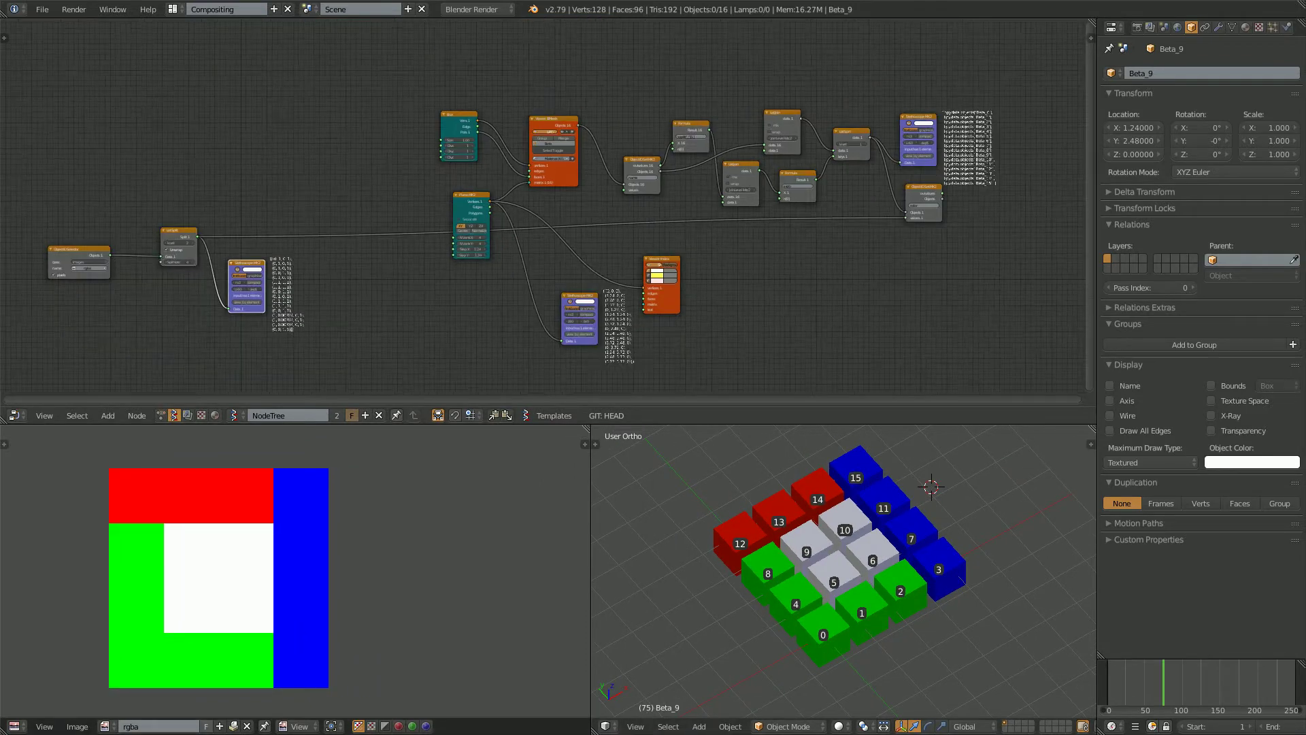
scroll(364, 199, up, 2)
mouse_move(364, 198)
middle_down()
mouse_move(334, 184)
mouse_move(379, 186)
middle_up()
scroll(175, 237, up, 2)
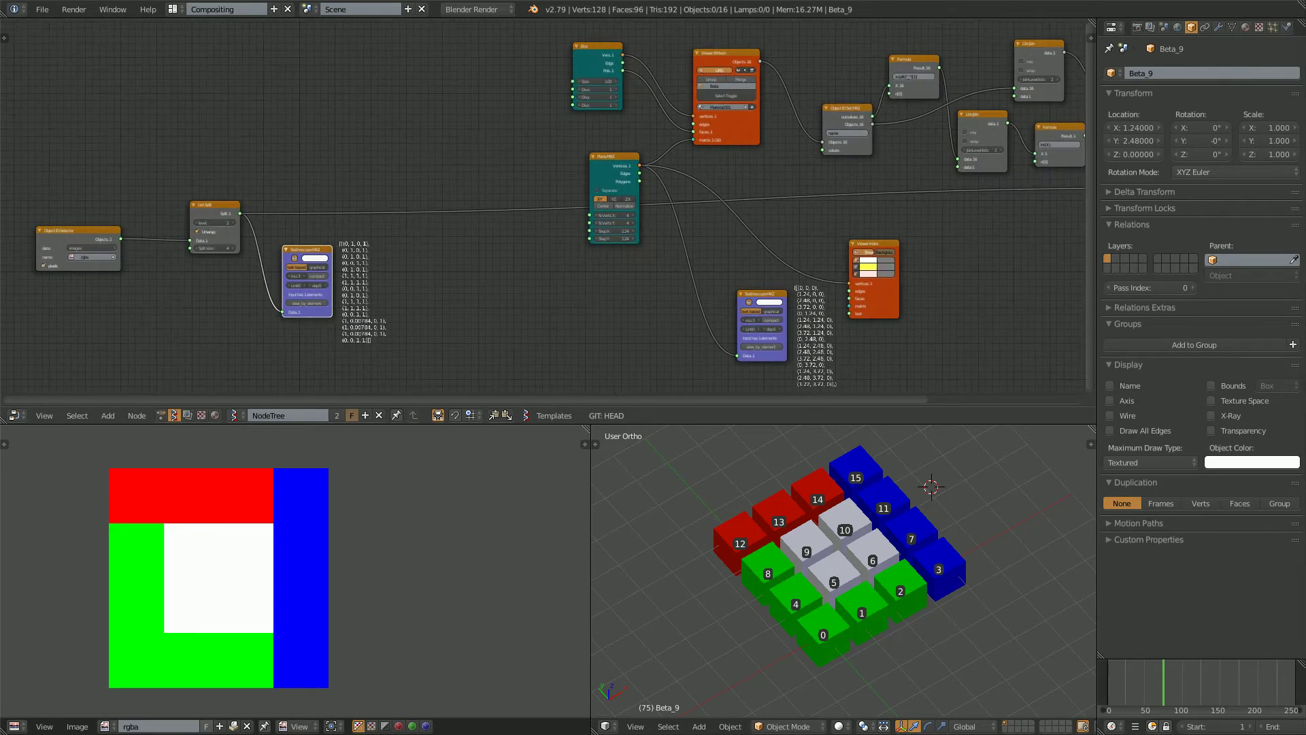
middle_drag(340, 228, 557, 188)
scroll(408, 213, up, 1)
scroll(434, 213, up, 2)
scroll(510, 193, up, 1)
scroll(132, 199, up, 2)
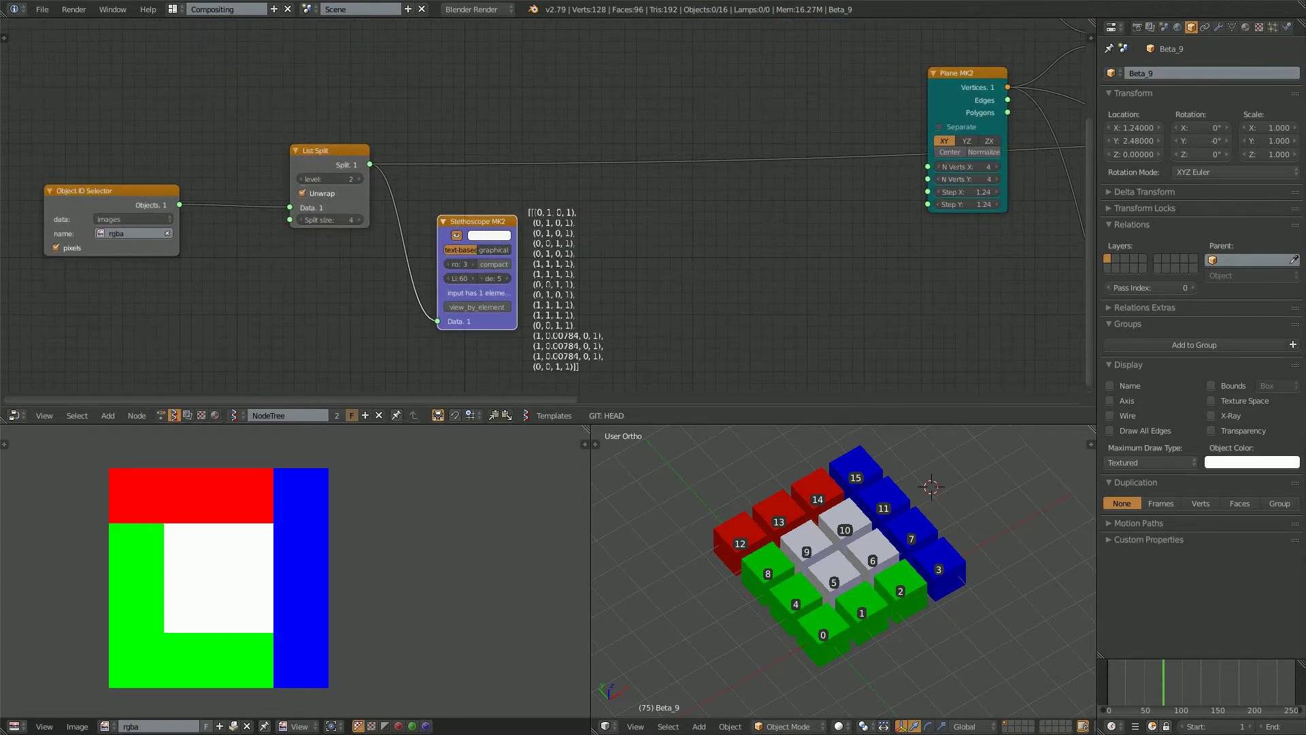
scroll(265, 578, up, 1)
middle_drag(218, 578, 286, 569)
scroll(286, 570, down, 1)
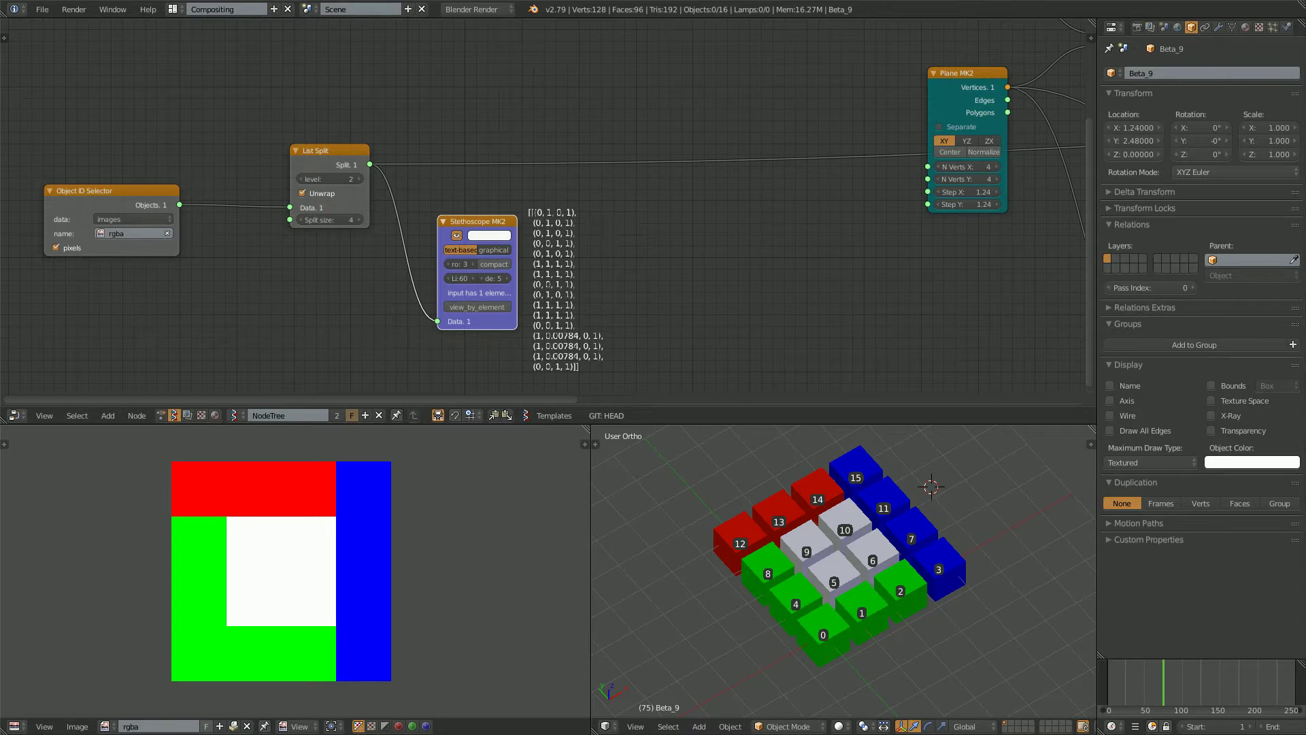
Show the rgba image's properties to read its source, size and color settings, and hide them again
key(n)
drag(564, 572, 426, 572)
middle_drag(326, 571, 341, 570)
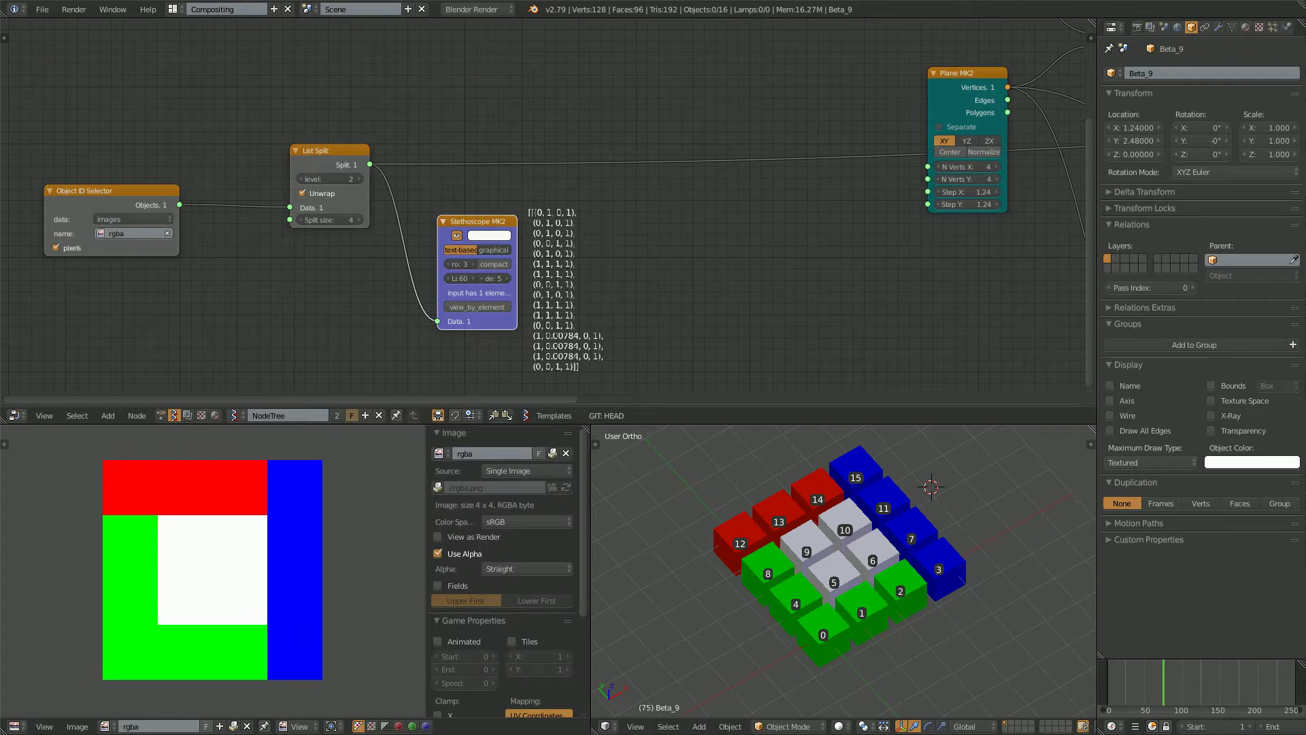
scroll(218, 569, up, 1)
scroll(217, 569, down, 1)
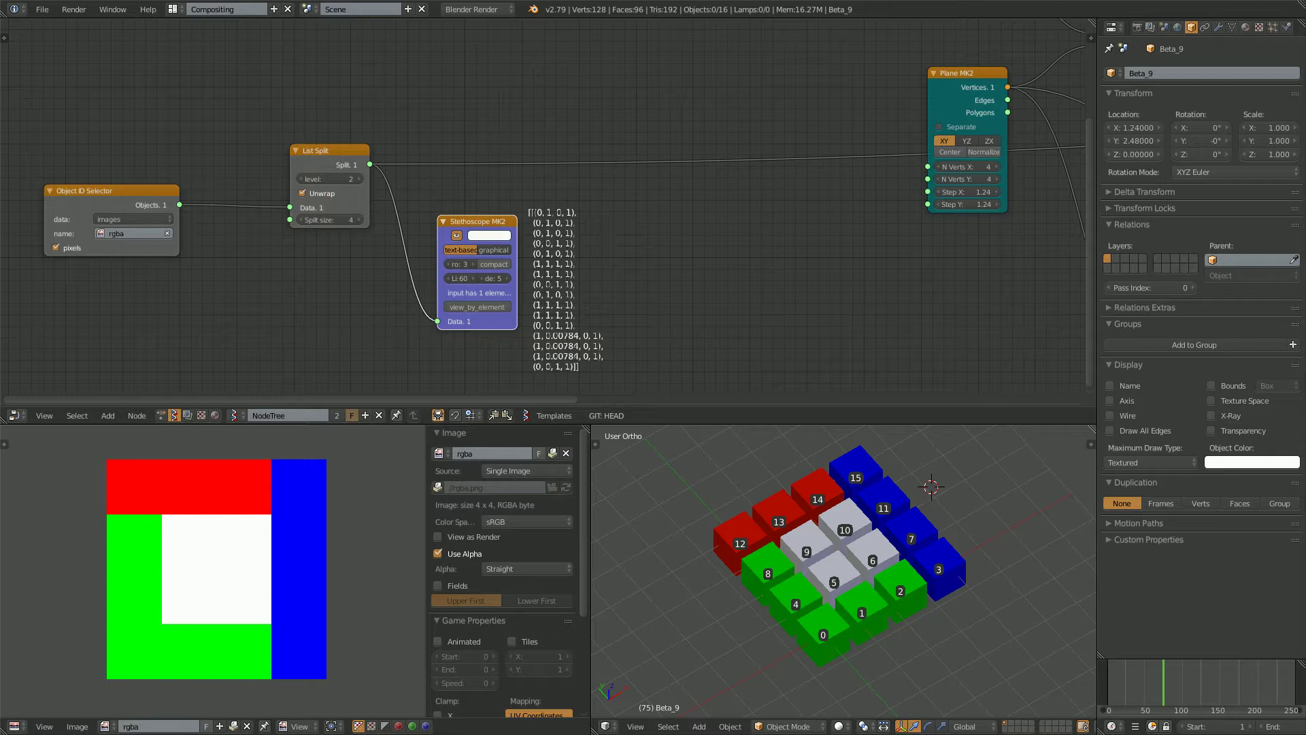
middle_drag(218, 569, 219, 568)
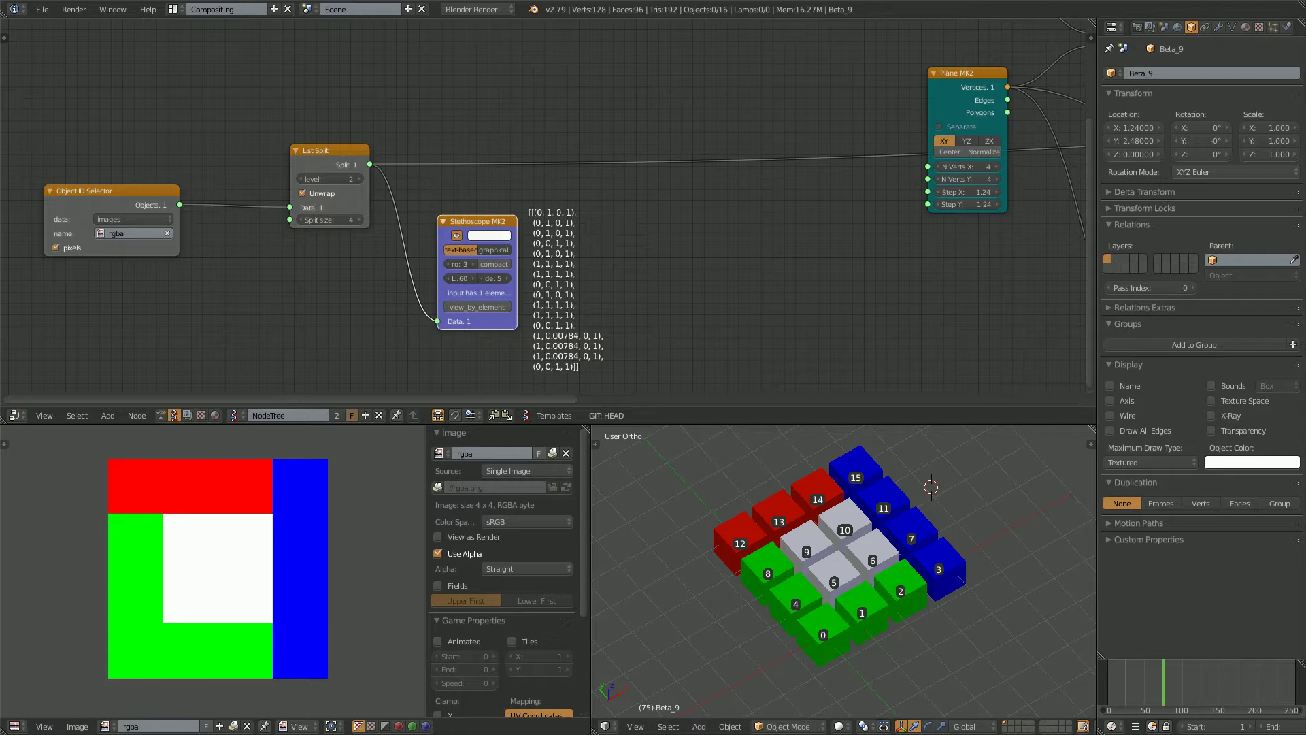
middle_drag(217, 568, 227, 554)
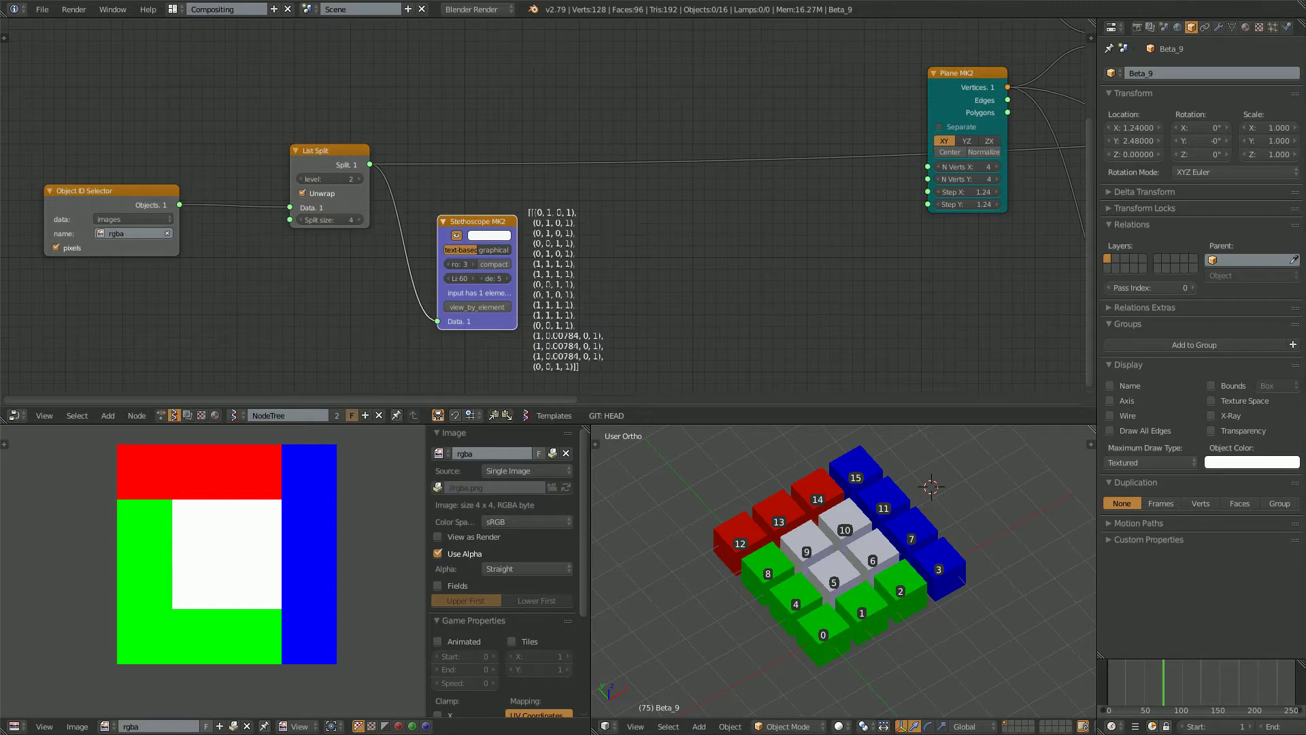
key(n)
Adjust the position of the Object ID Selector node in front of the List Split node
scroll(476, 184, down, 3)
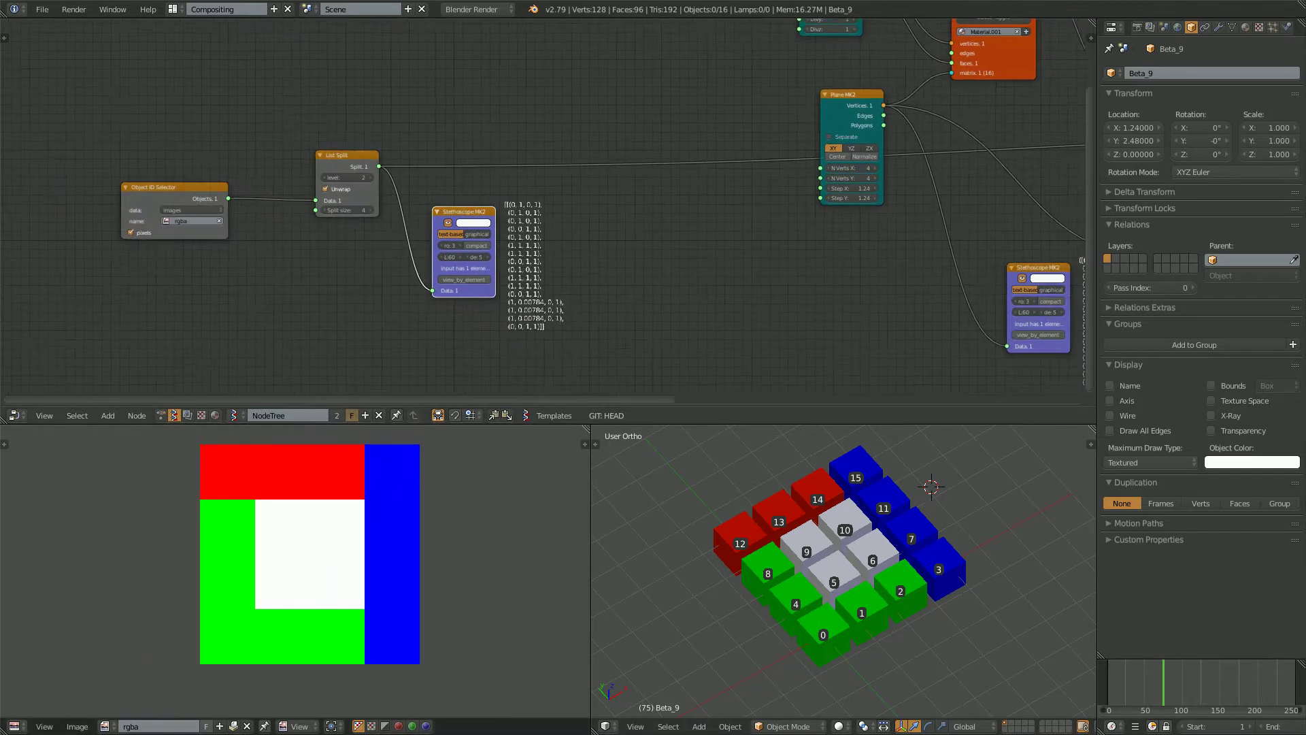
scroll(531, 197, up, 2)
scroll(544, 210, up, 1)
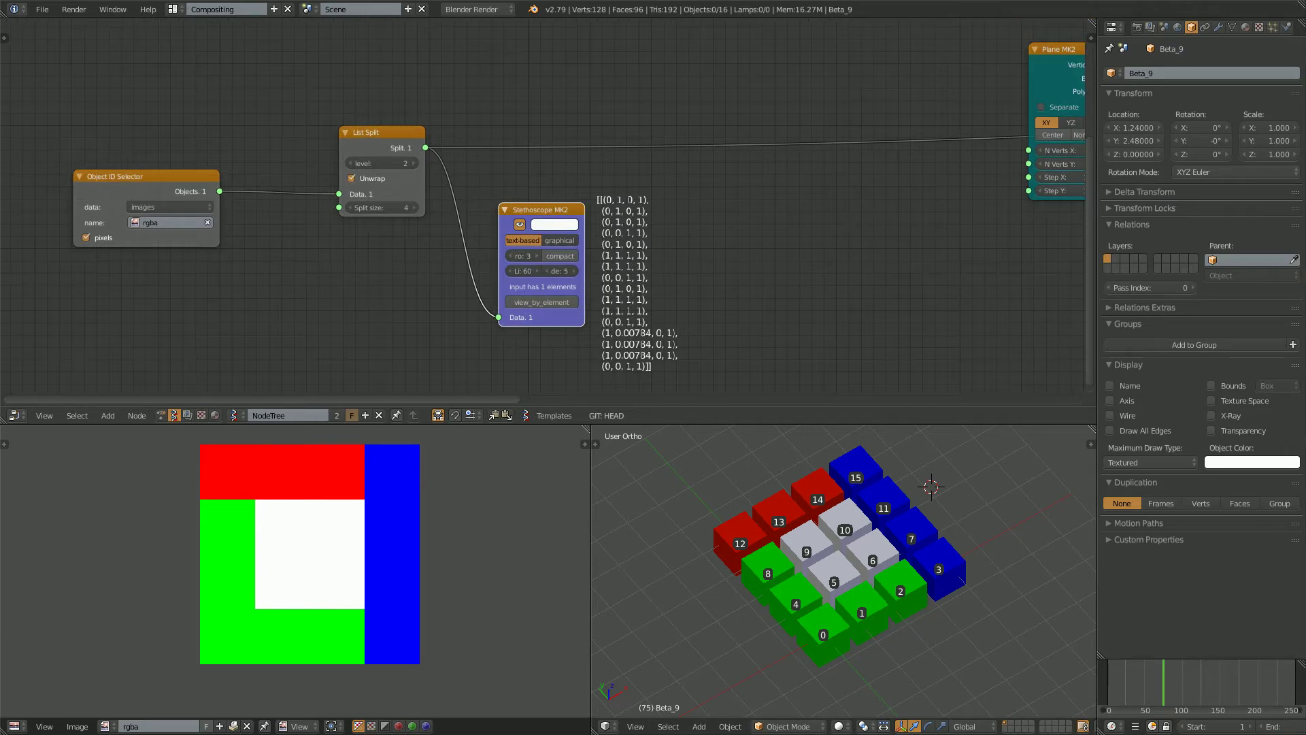
mouse_move(306, 292)
middle_down()
mouse_move(341, 294)
mouse_move(330, 300)
middle_up()
scroll(341, 294, up, 1)
drag(197, 208, 218, 196)
scroll(222, 205, up, 1)
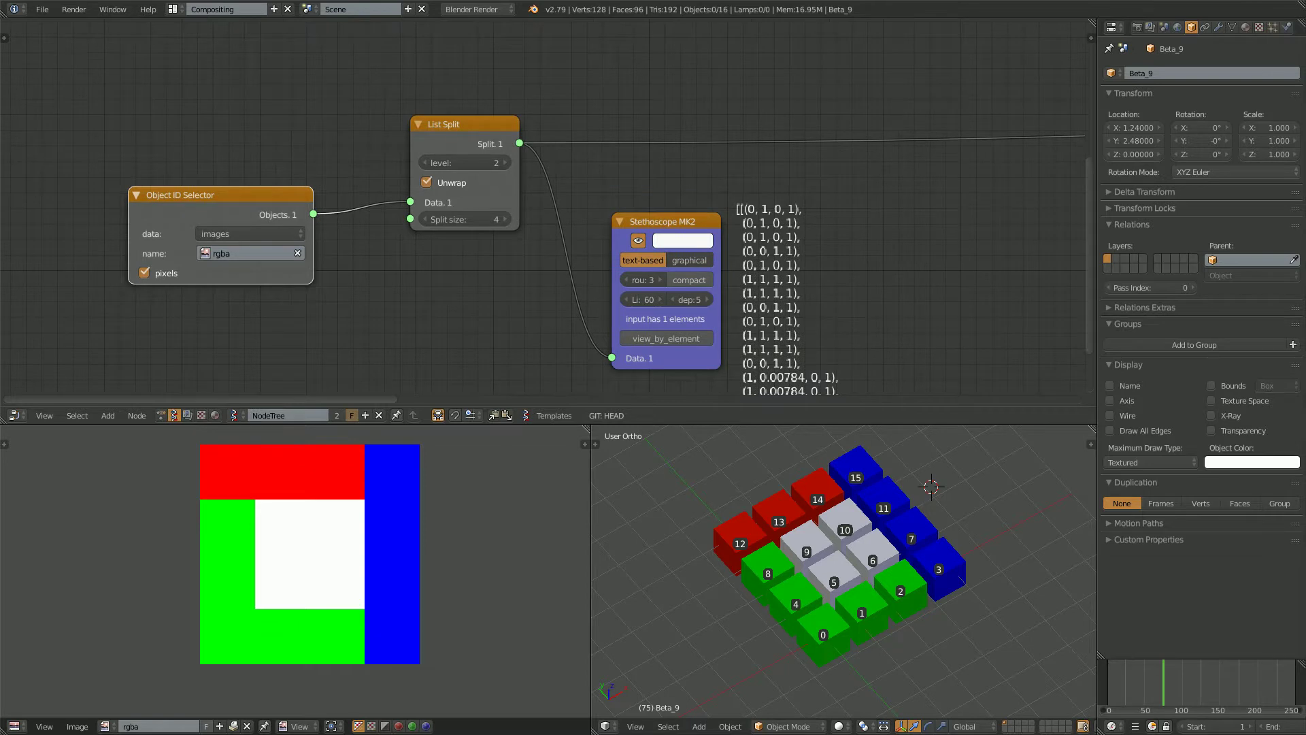
scroll(538, 205, up, 1)
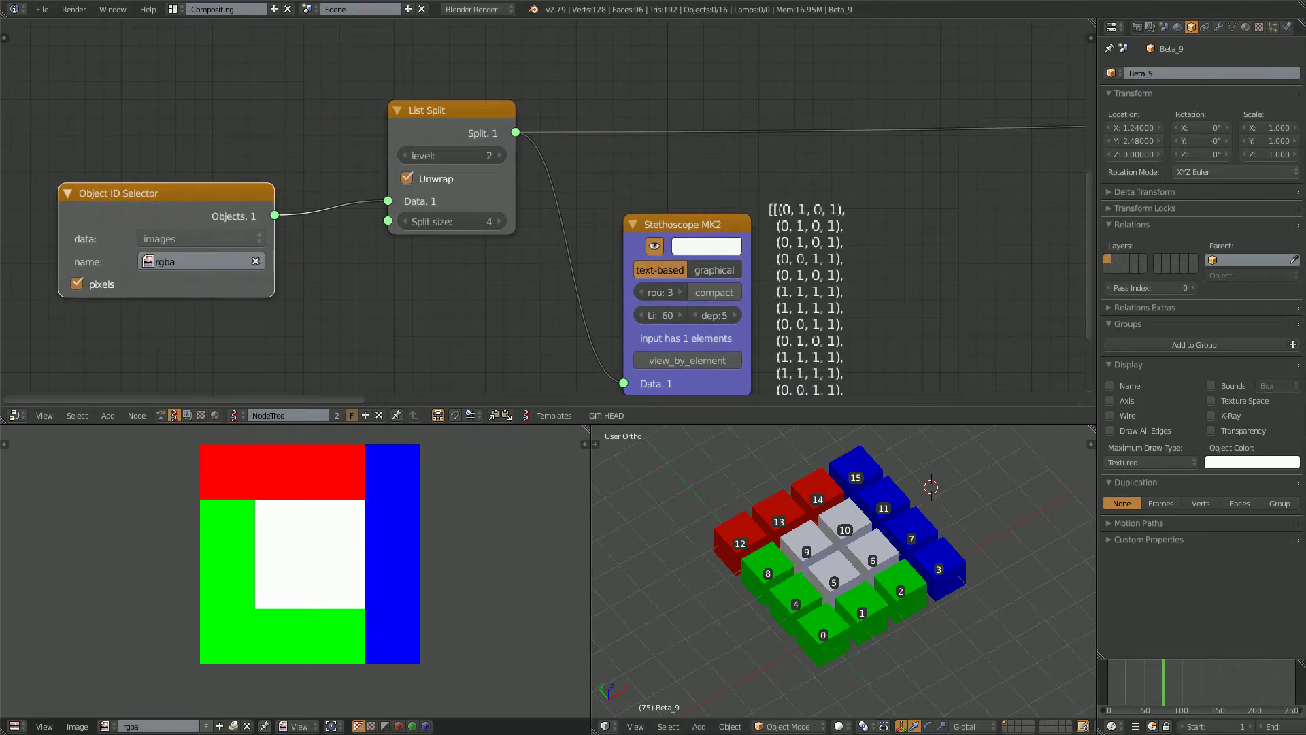
middle_drag(538, 205, 629, 184)
scroll(630, 184, up, 1)
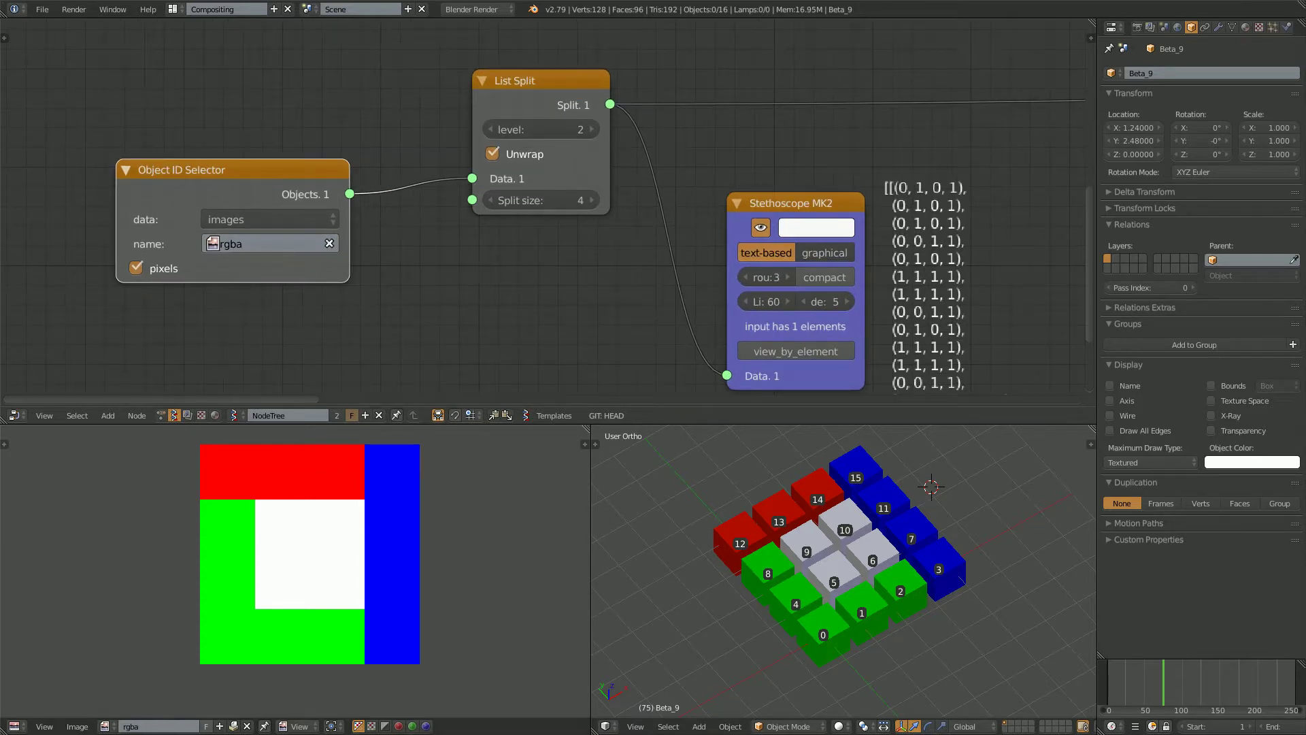
middle_drag(310, 554, 303, 559)
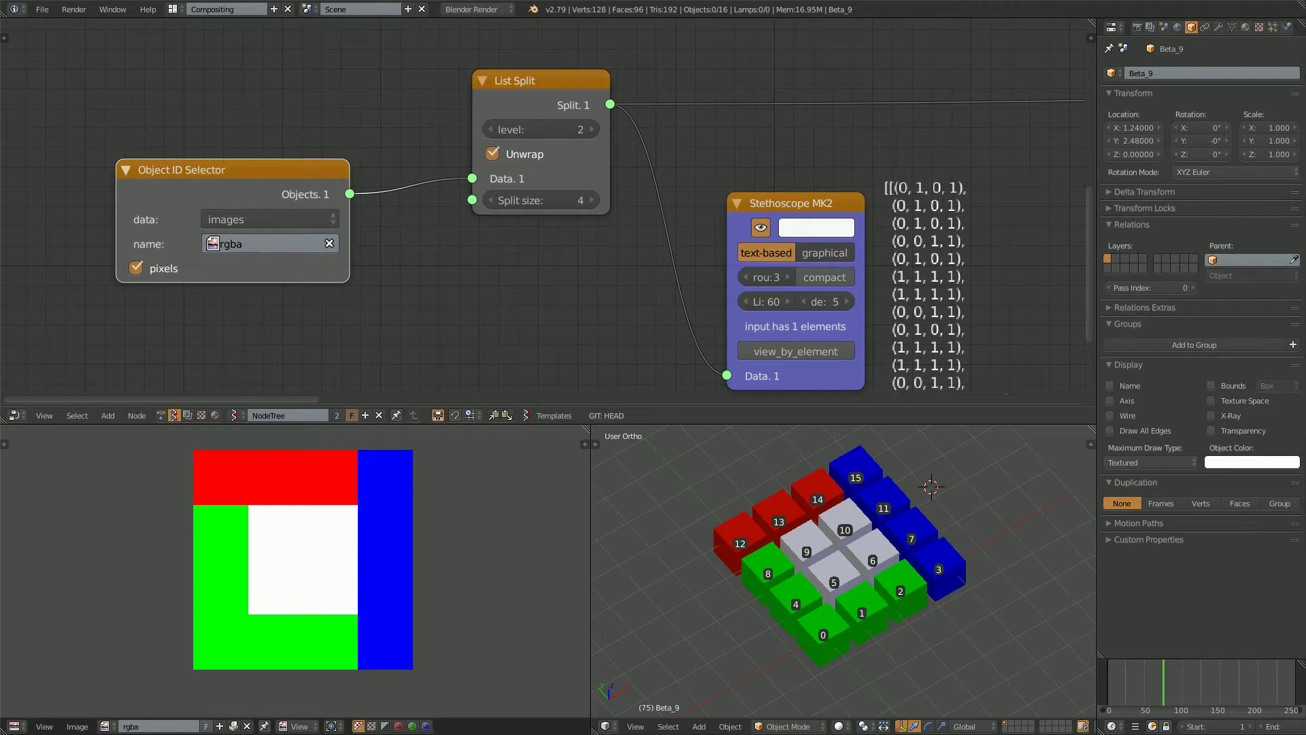
drag(272, 170, 226, 162)
scroll(269, 228, down, 2)
middle_drag(269, 230, 231, 202)
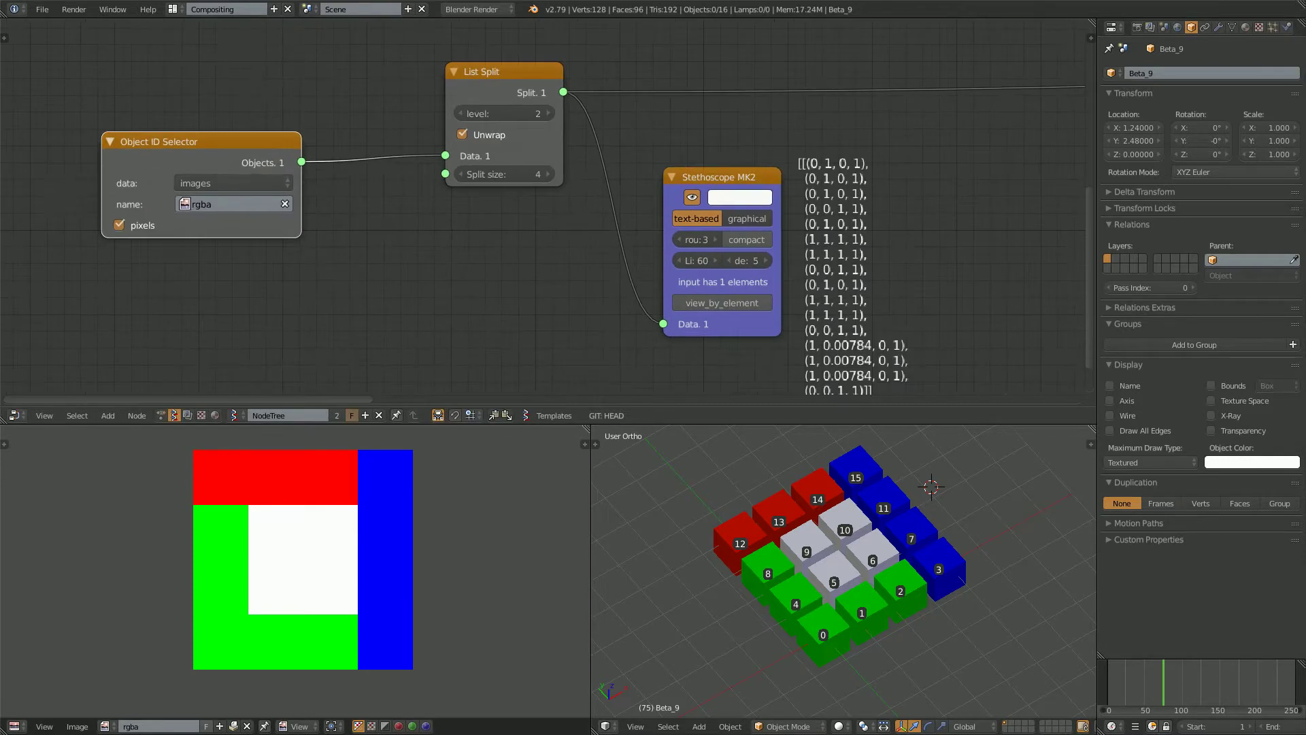
Duplicate the Stethoscope MK2 node and connect the copy to the Object ID Selector's Objects output
drag(721, 178, 672, 202)
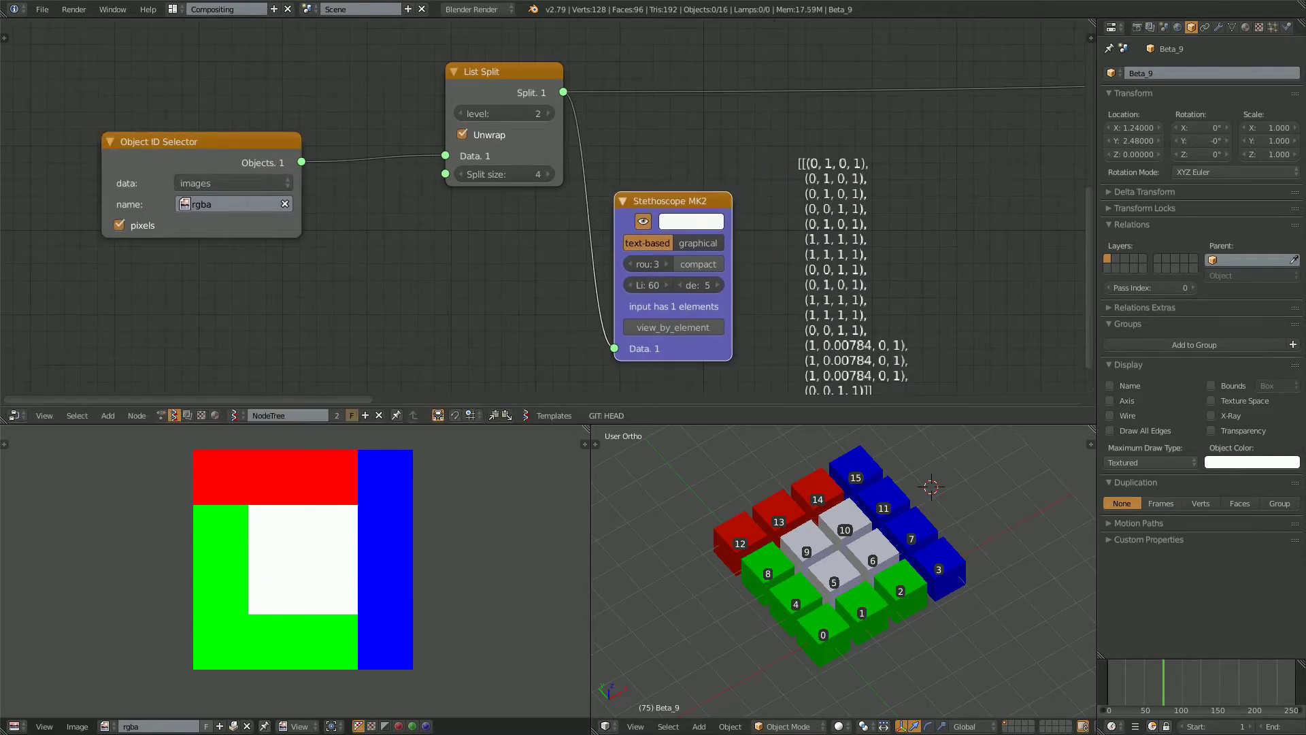
key(shift+d)
click(434, 214)
drag(301, 162, 376, 359)
middle_drag(415, 296, 302, 229)
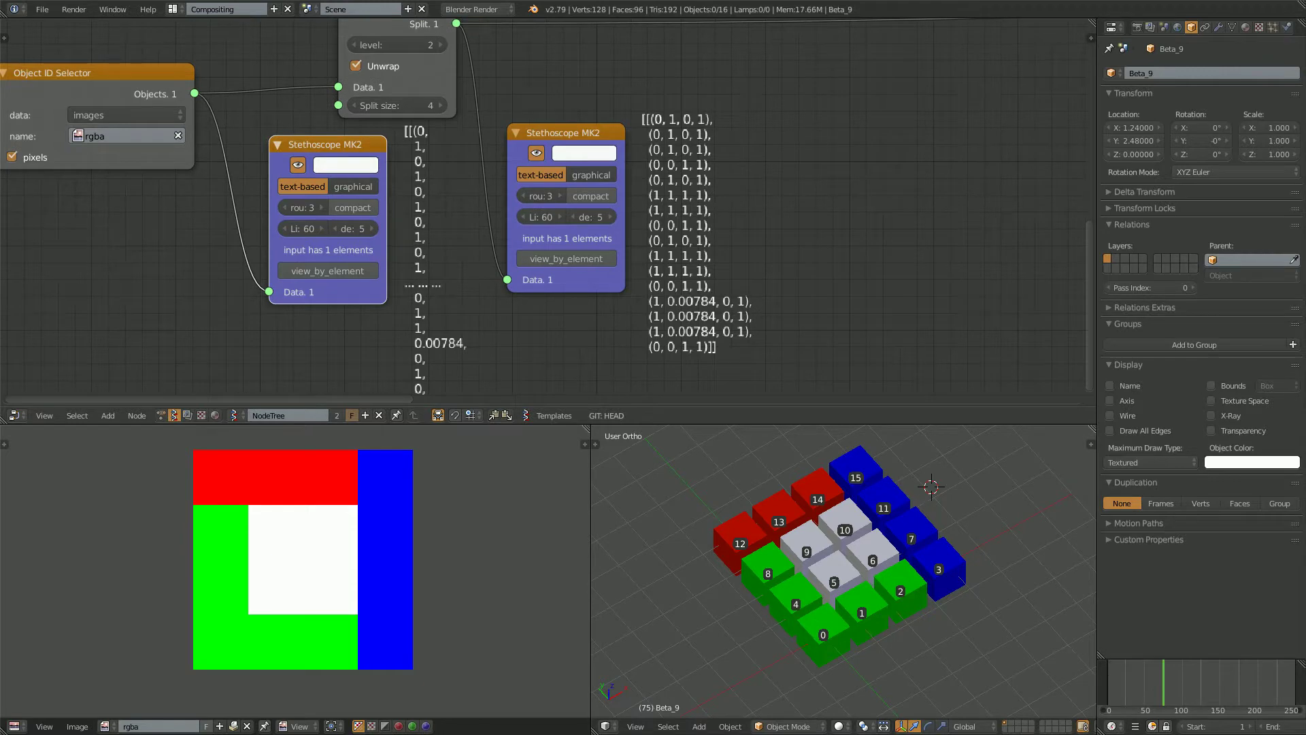
Shift the Stethoscope copy clear of its read-out and compare the raw pixel list with the List Split output
drag(326, 144, 300, 151)
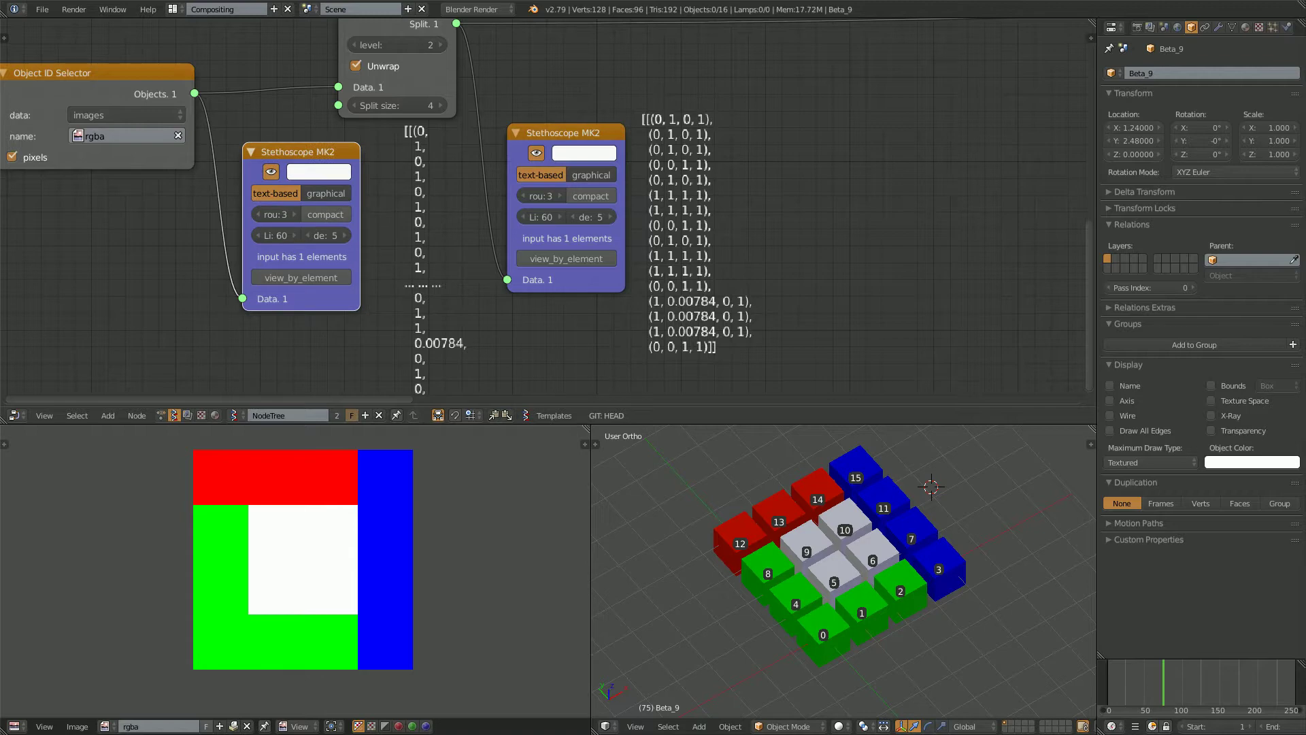
middle_drag(300, 151, 270, 186)
drag(269, 186, 293, 198)
middle_drag(293, 198, 279, 229)
scroll(504, 249, up, 2)
middle_drag(517, 230, 343, 221)
scroll(509, 251, up, 2)
scroll(344, 221, up, 2)
scroll(541, 208, up, 1)
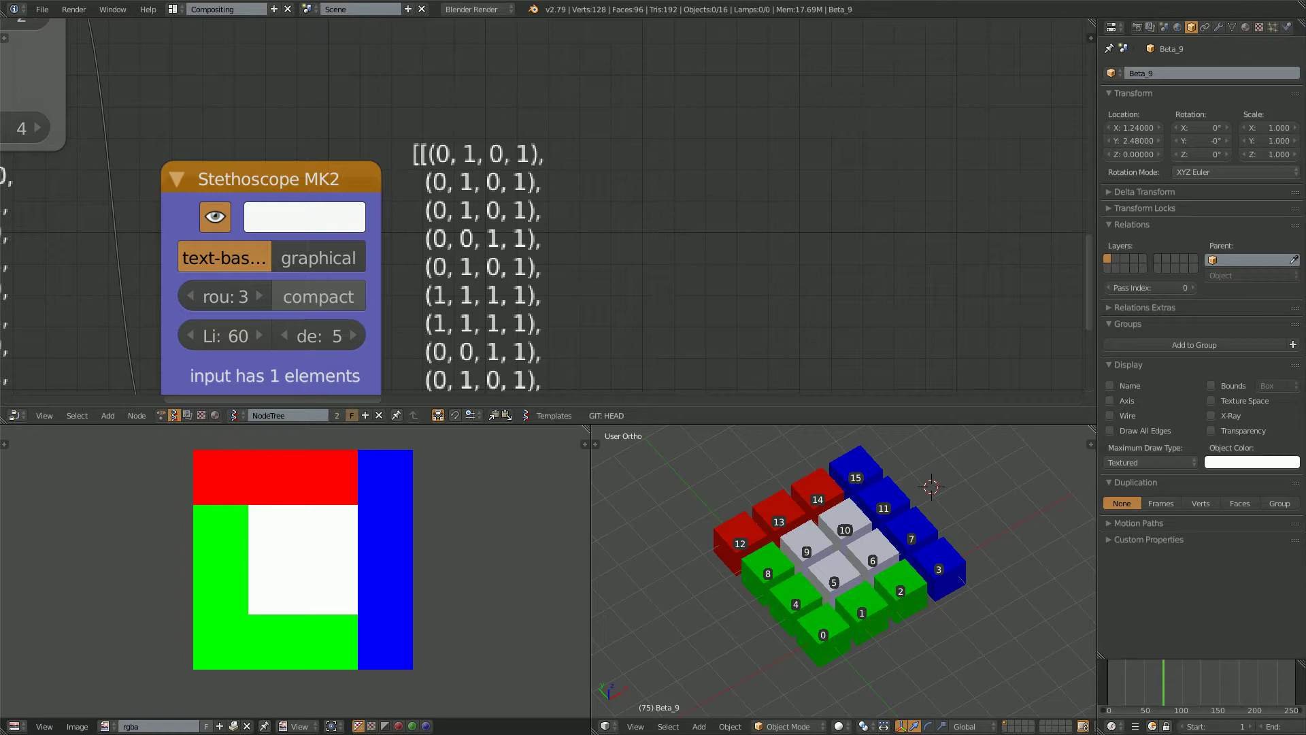
Delete the Stethoscope MK2 copy attached to the Object ID Selector
scroll(544, 245, down, 2)
middle_drag(544, 245, 572, 181)
scroll(552, 211, down, 1)
middle_drag(285, 136, 415, 265)
key(x)
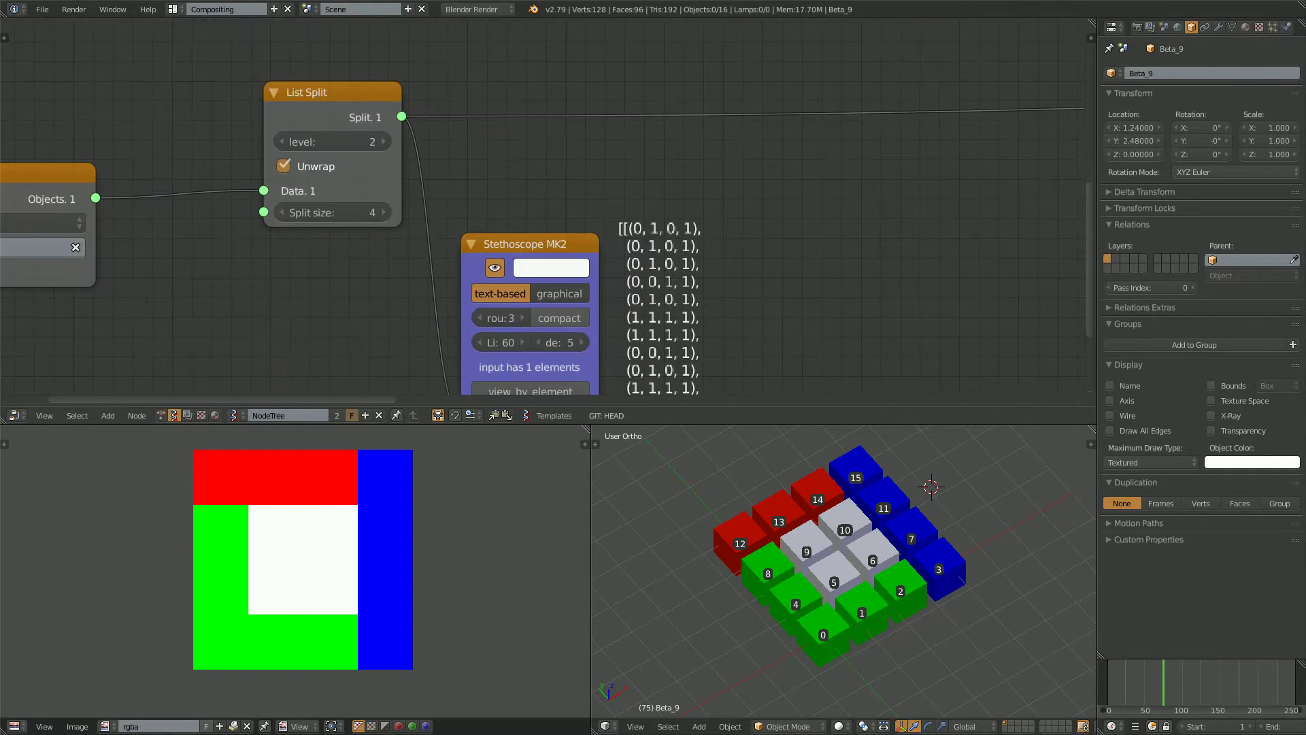
Nudge the List Split node aside and add a Color Out node beyond the Stethoscope MK2 read-out
drag(306, 93, 261, 77)
mouse_move(289, 126)
middle_down()
mouse_move(310, 115)
mouse_move(268, 124)
middle_up()
scroll(309, 136, down, 2)
middle_drag(727, 194, 644, 157)
key(shift+a)
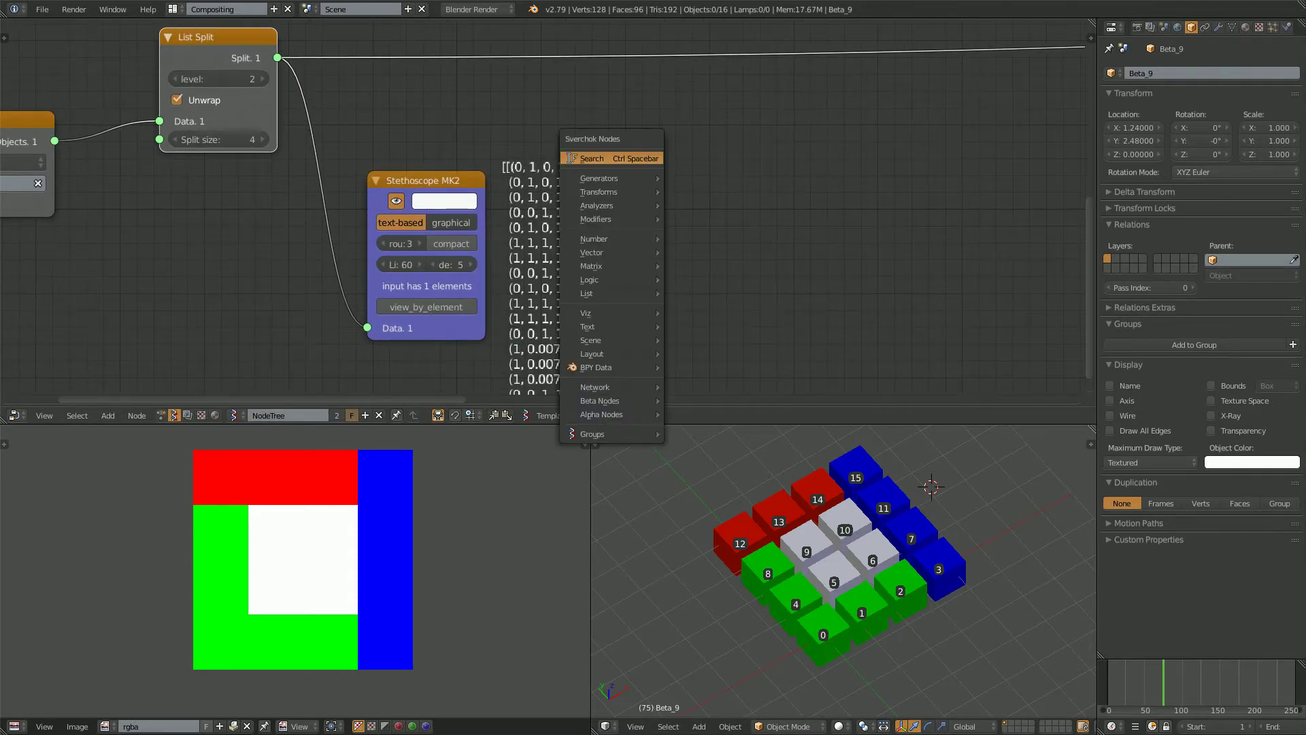
click(644, 157)
text(color)
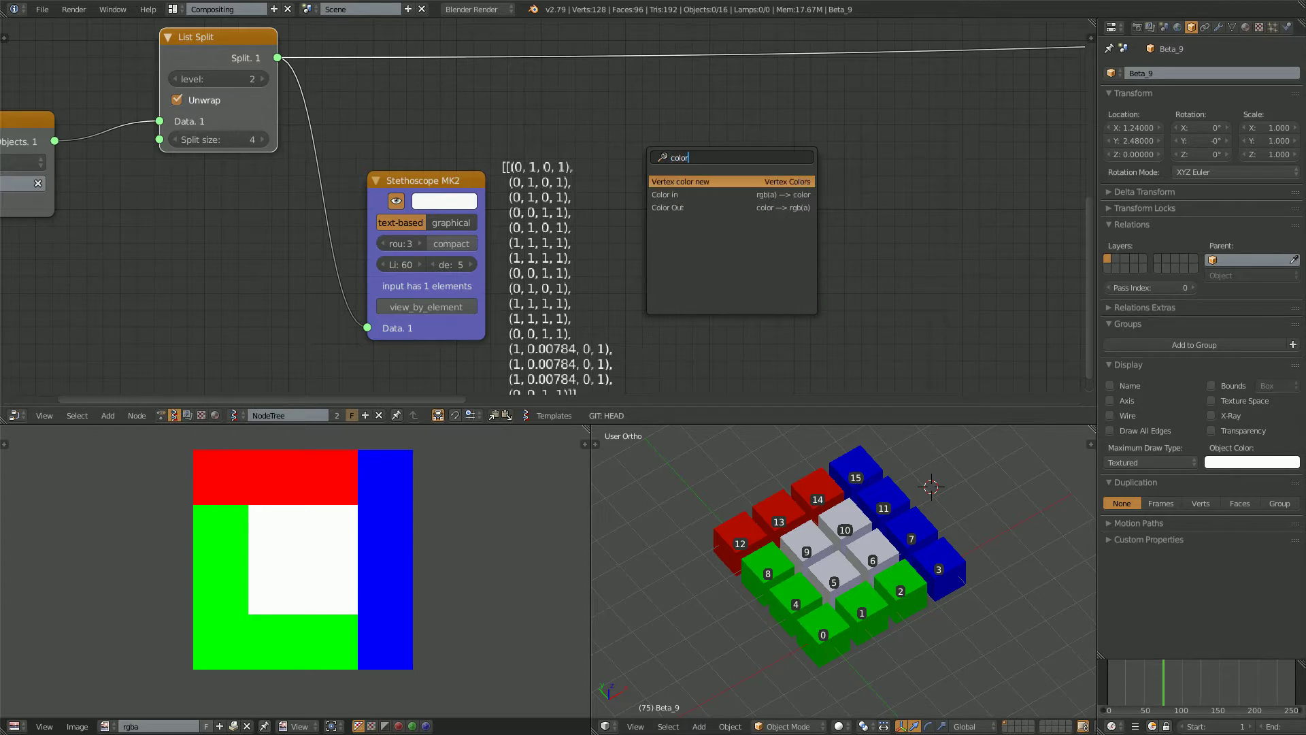
key(Down)
key(Down)
key(Return)
click(644, 157)
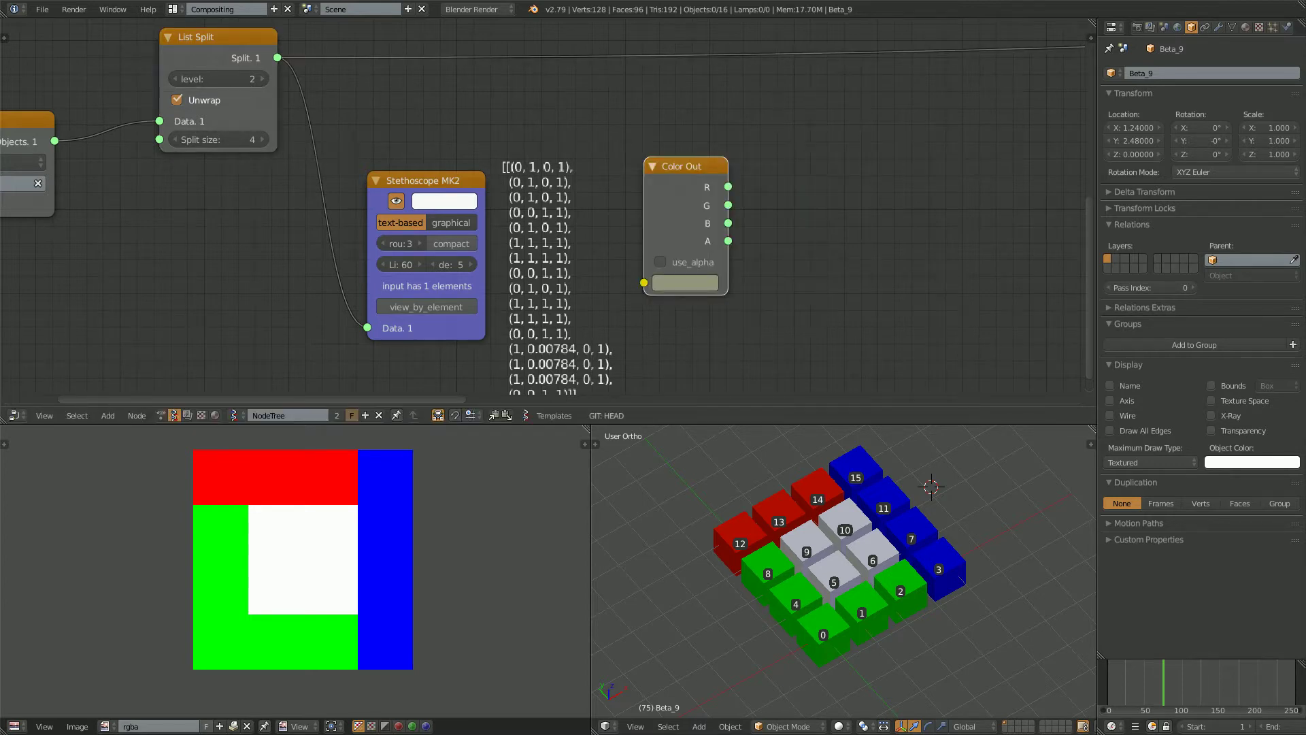
Connect List Split's Split output to the Color Out node's color input and enable use_alpha
drag(277, 58, 643, 282)
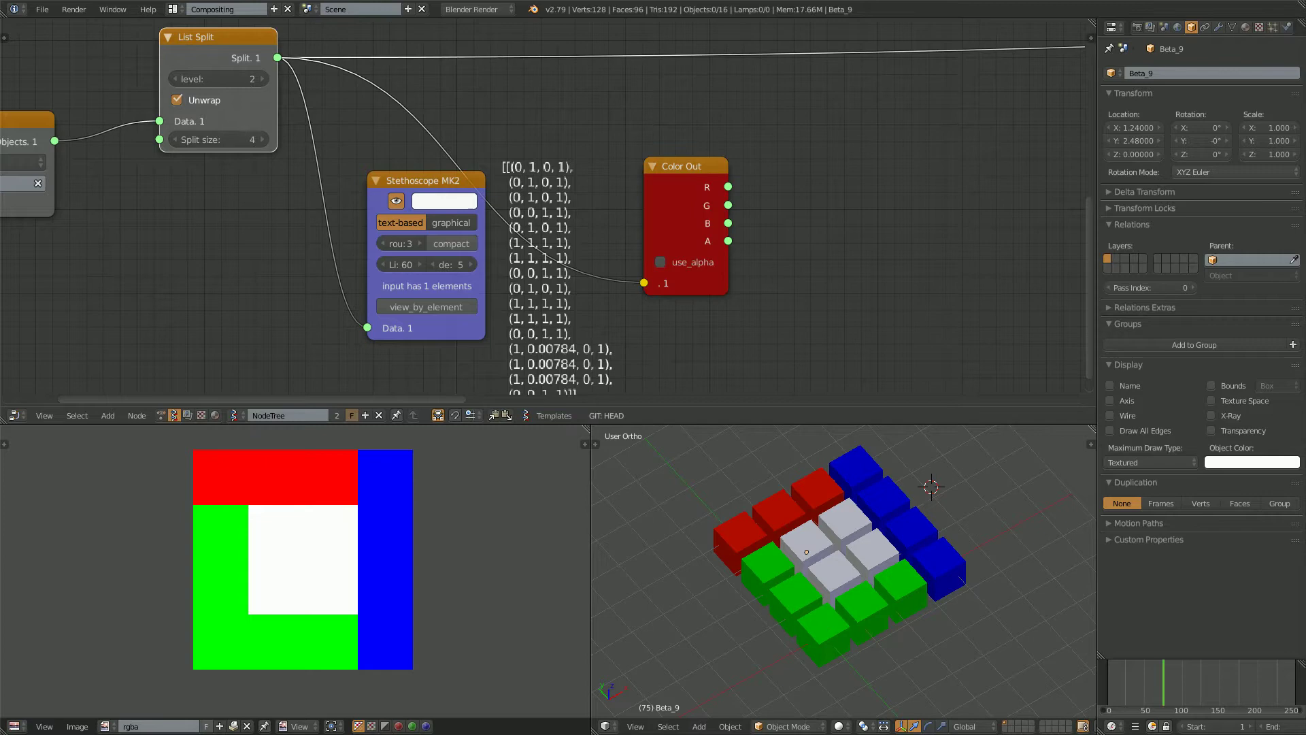
click(661, 262)
middle_drag(661, 262, 507, 281)
scroll(507, 281, up, 2)
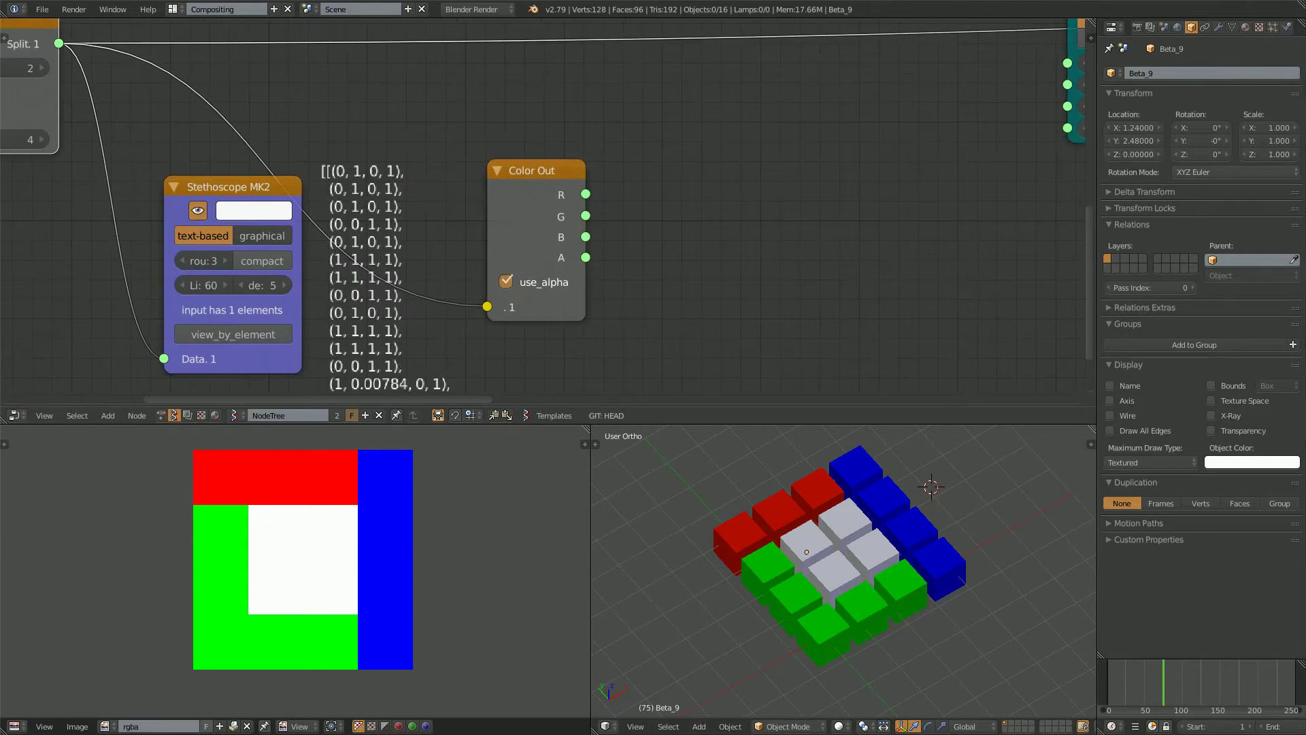
Move the Stethoscope MK2 node slightly and place a duplicate of it beside the outputs of Color Out
drag(232, 187, 193, 194)
key(shift+d)
click(742, 139)
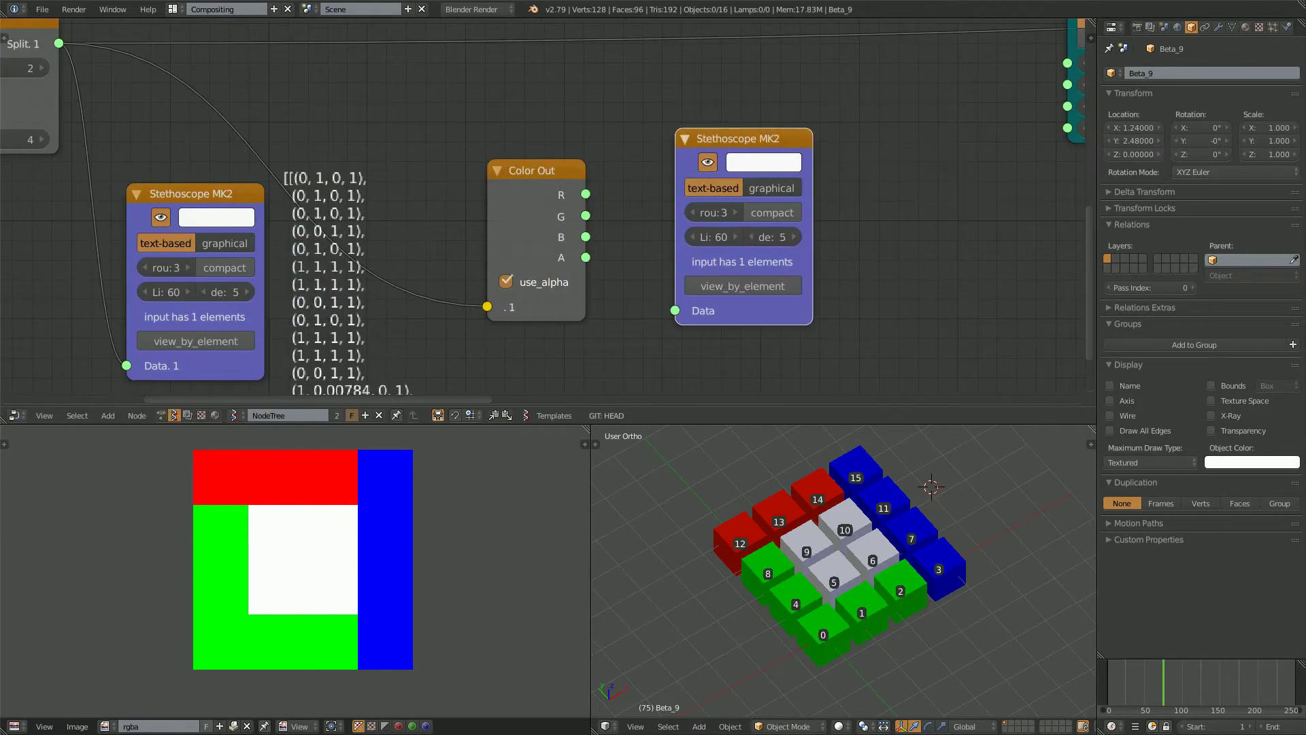
Feed Color Out's R output into the new Stethoscope to inspect it, and replace that link with the A output
drag(586, 194, 675, 310)
middle_drag(792, 218, 521, 225)
scroll(520, 226, up, 2)
scroll(520, 225, down, 1)
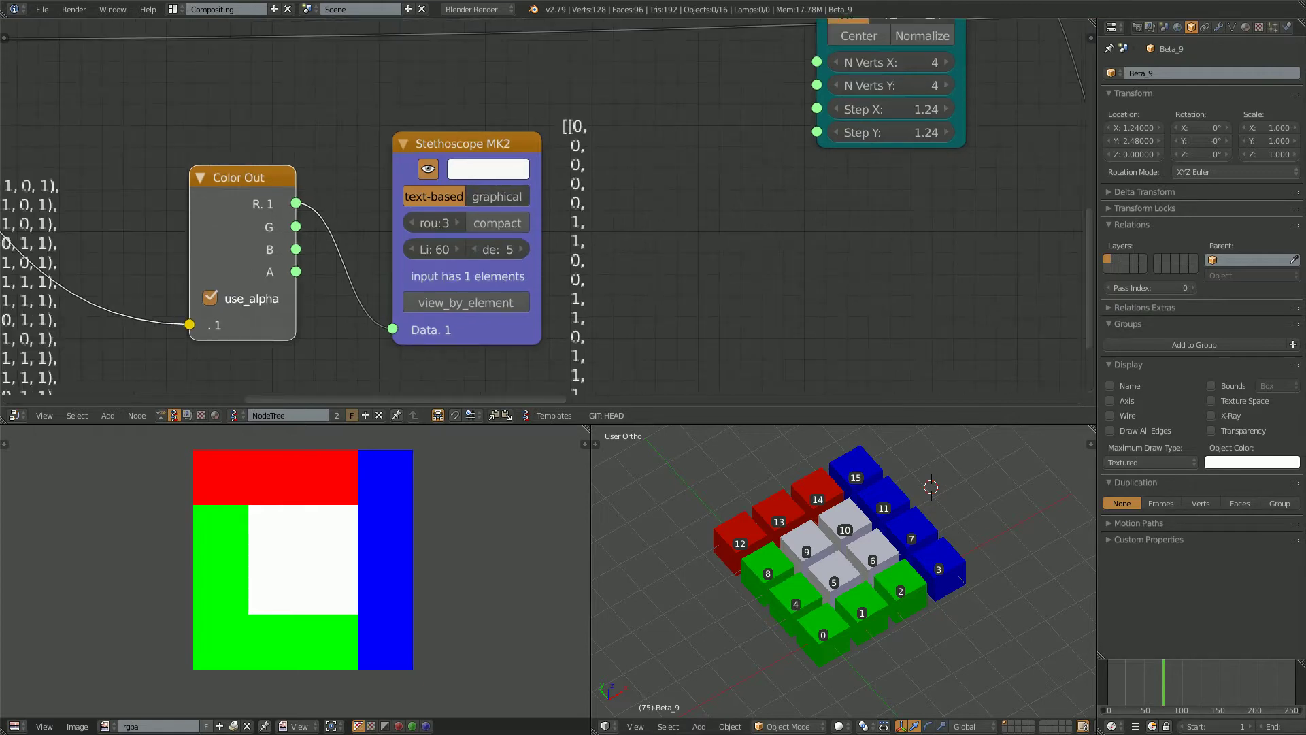
drag(296, 271, 394, 329)
scroll(523, 201, down, 2)
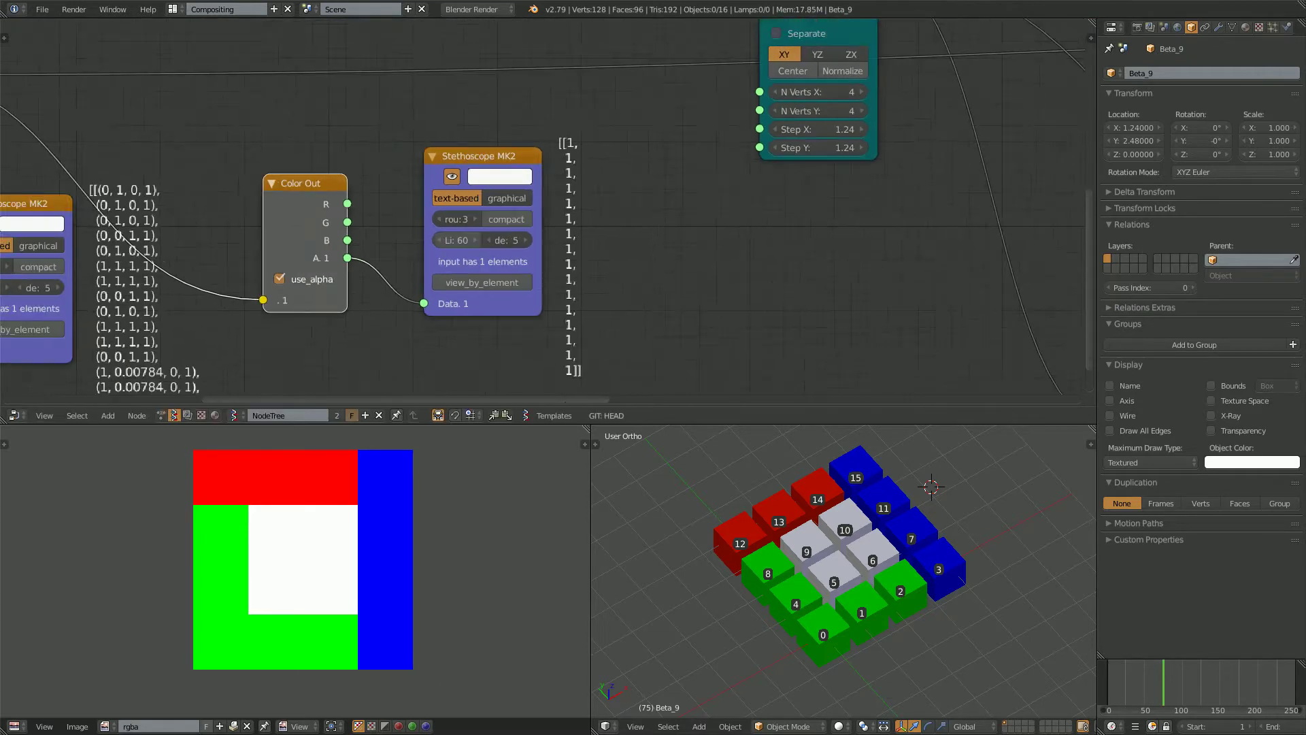
Delete the Color Out node and the Stethoscope MK2 node connected to its A output
middle_drag(524, 201, 614, 208)
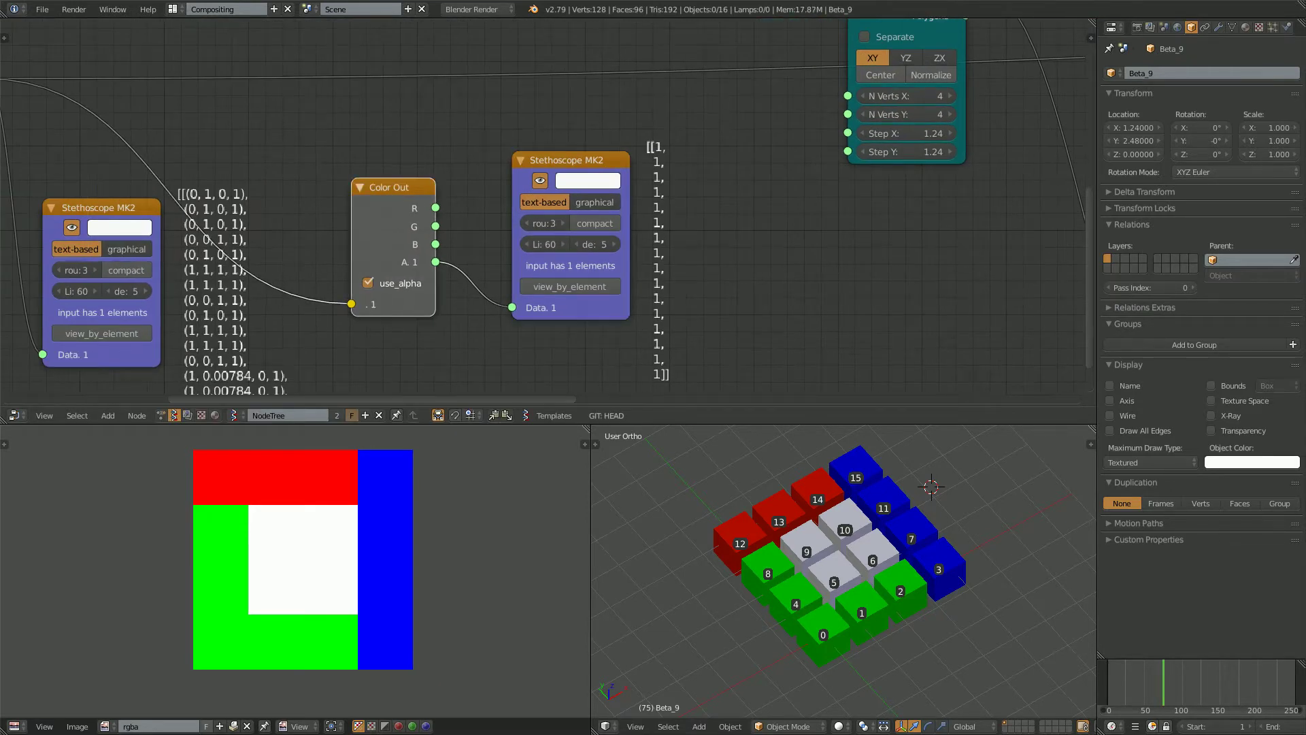
click(571, 161)
click(389, 199)
middle_drag(381, 213, 530, 199)
scroll(529, 188, up, 2)
scroll(524, 199, up, 2)
scroll(530, 218, up, 1)
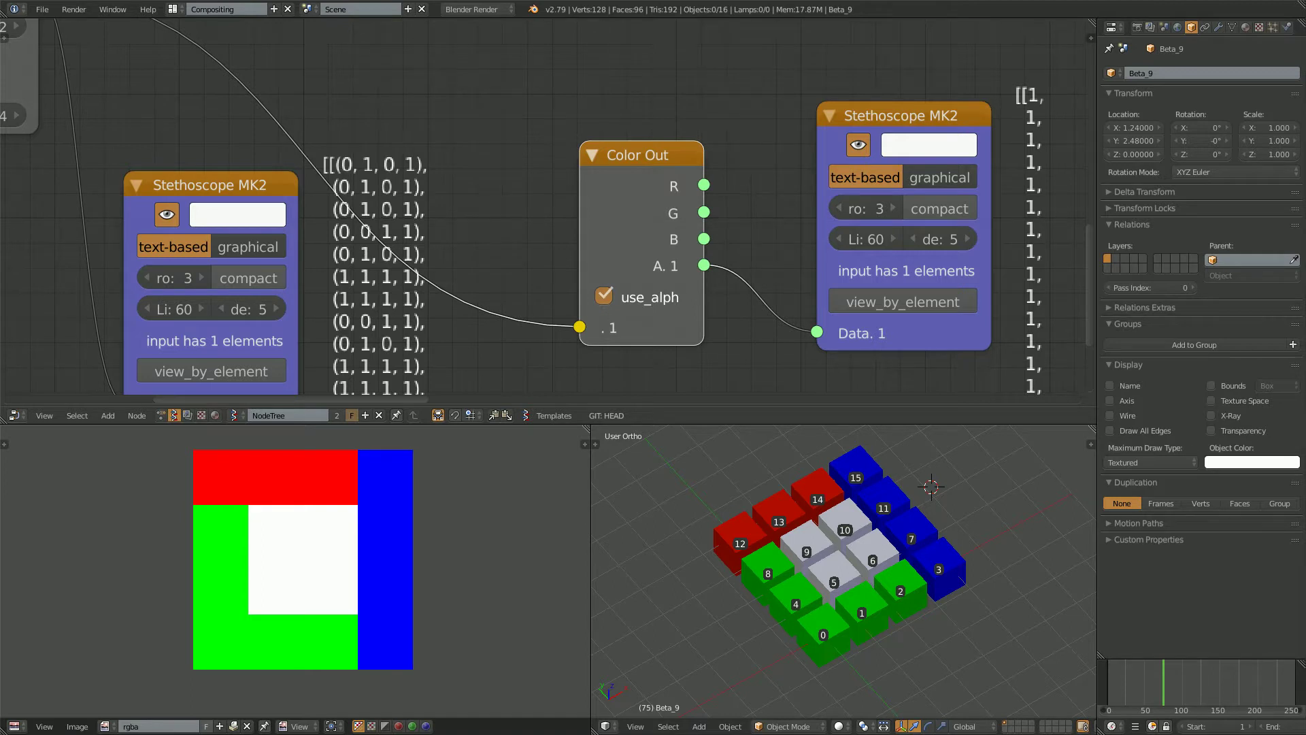
scroll(300, 217, down, 2)
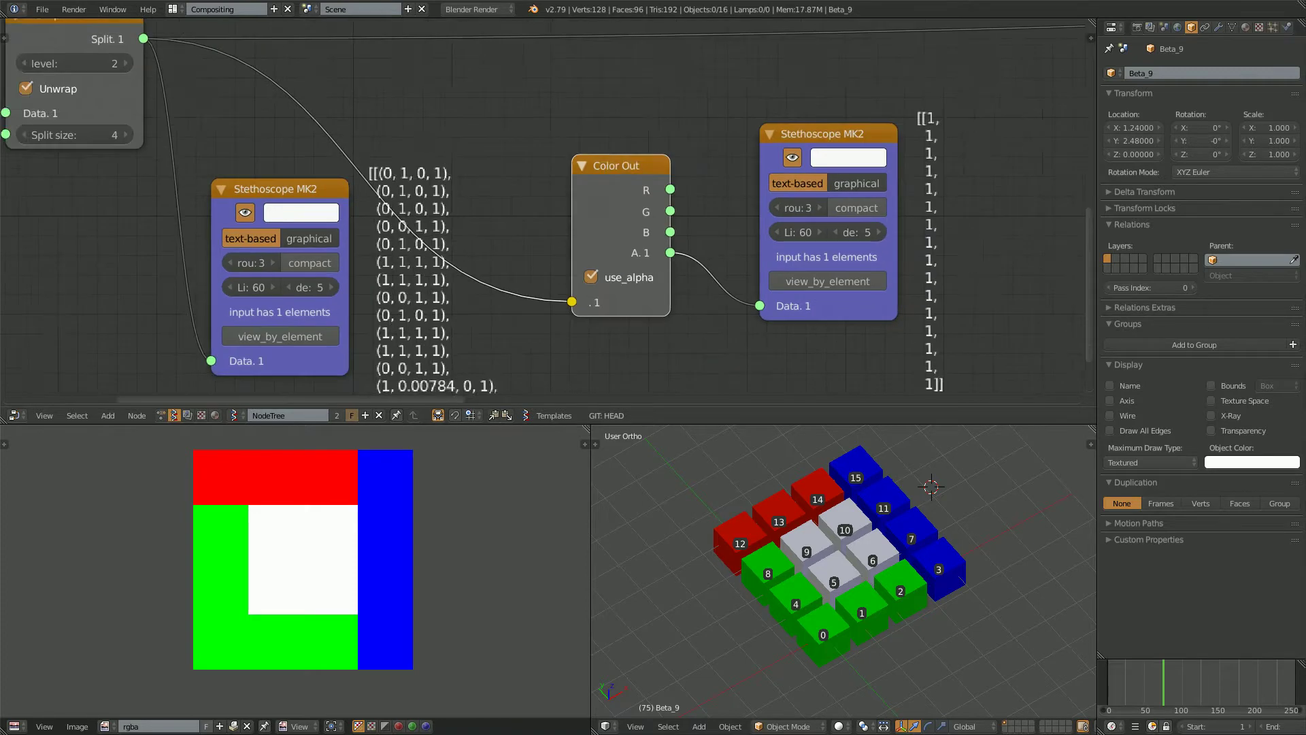
key(x)
right_click(776, 259)
key(x)
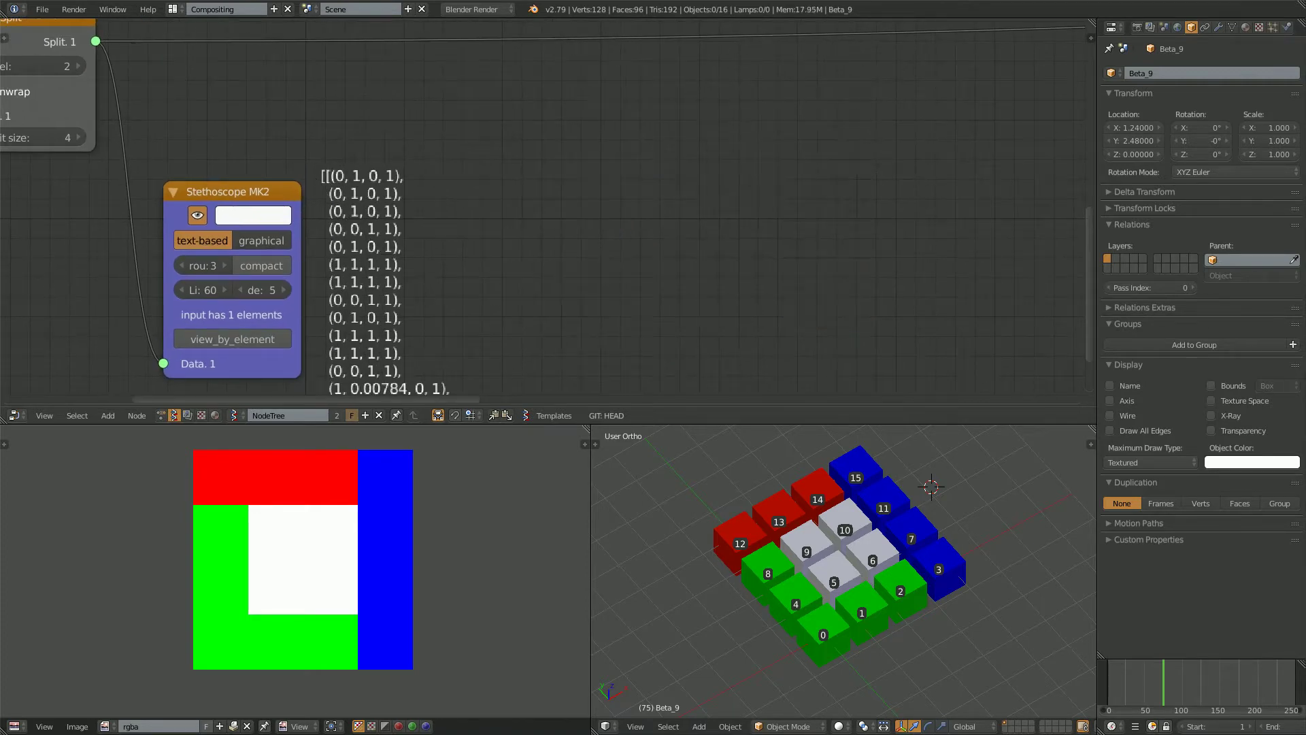
Shift the Plane MK2 node slightly lower in the space beneath the Box node
scroll(646, 231, down, 4)
middle_drag(642, 231, 639, 268)
right_click(338, 328)
middle_drag(197, 178, 286, 181)
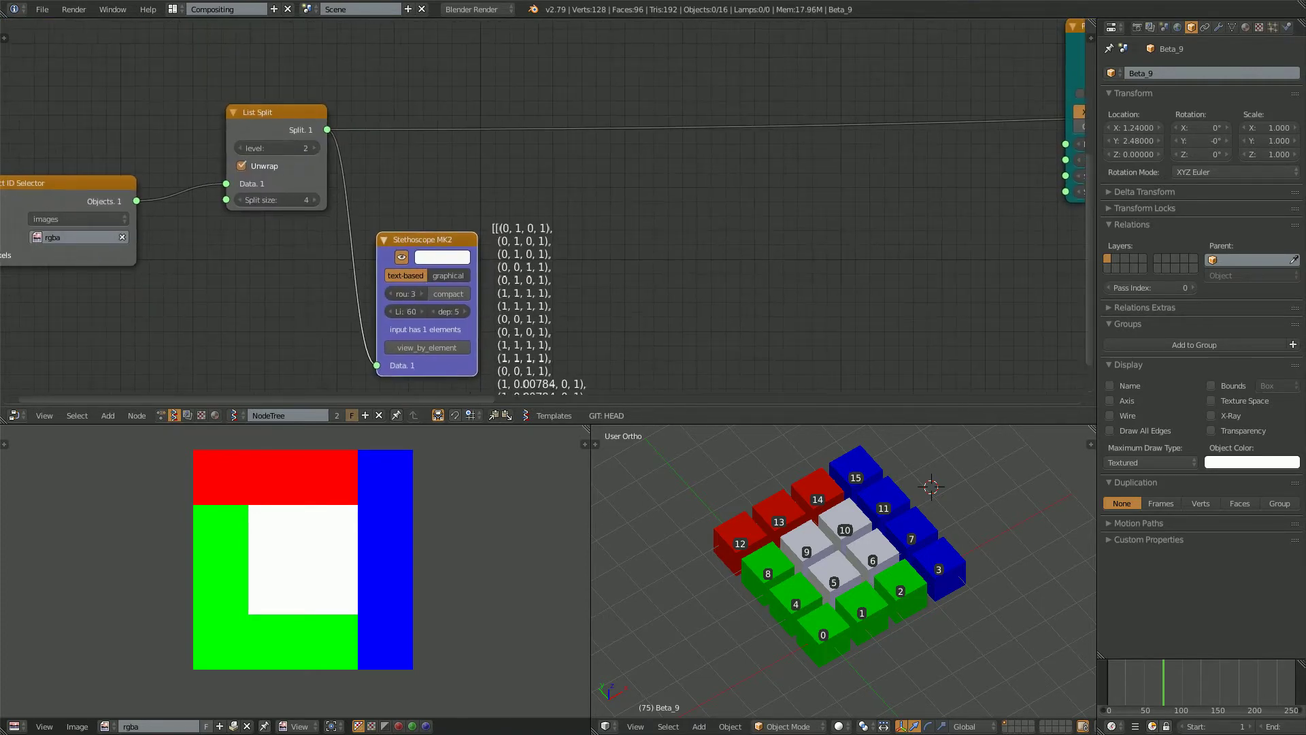
middle_drag(721, 197, 270, 213)
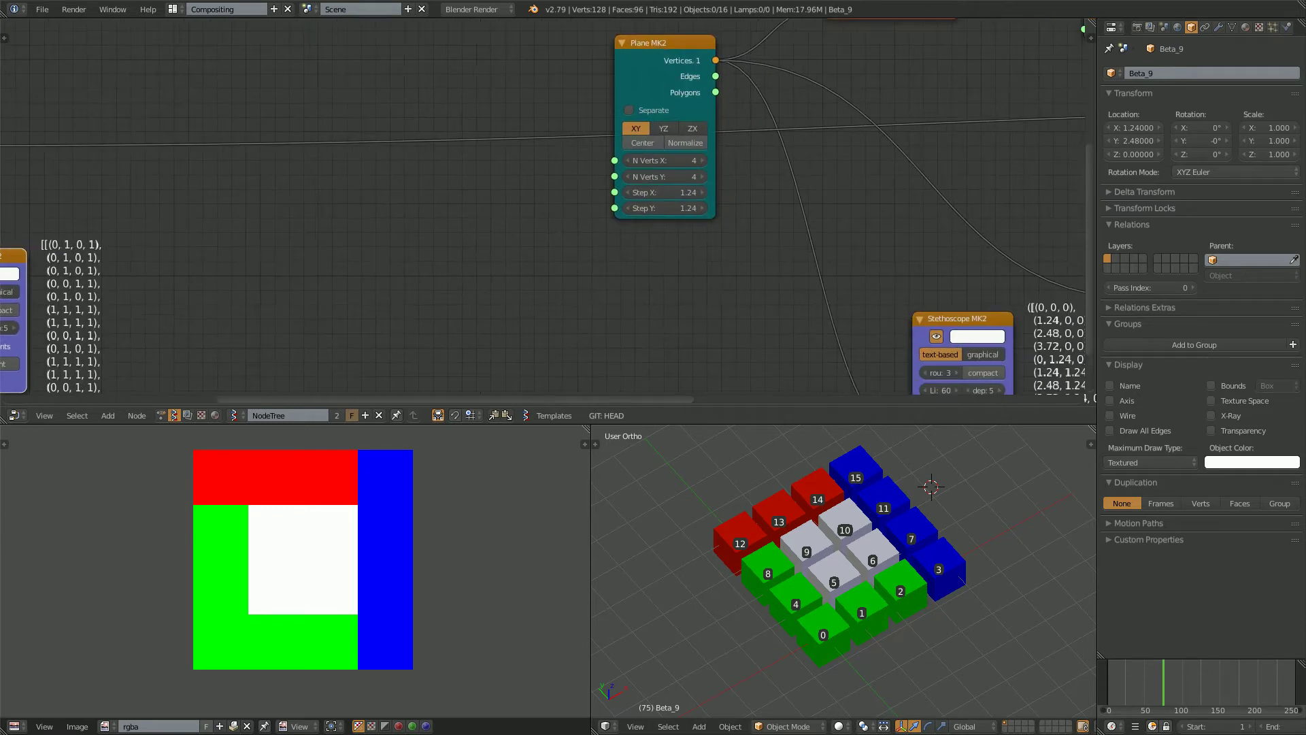
drag(657, 61, 611, 230)
scroll(611, 230, down, 3)
middle_drag(611, 230, 472, 297)
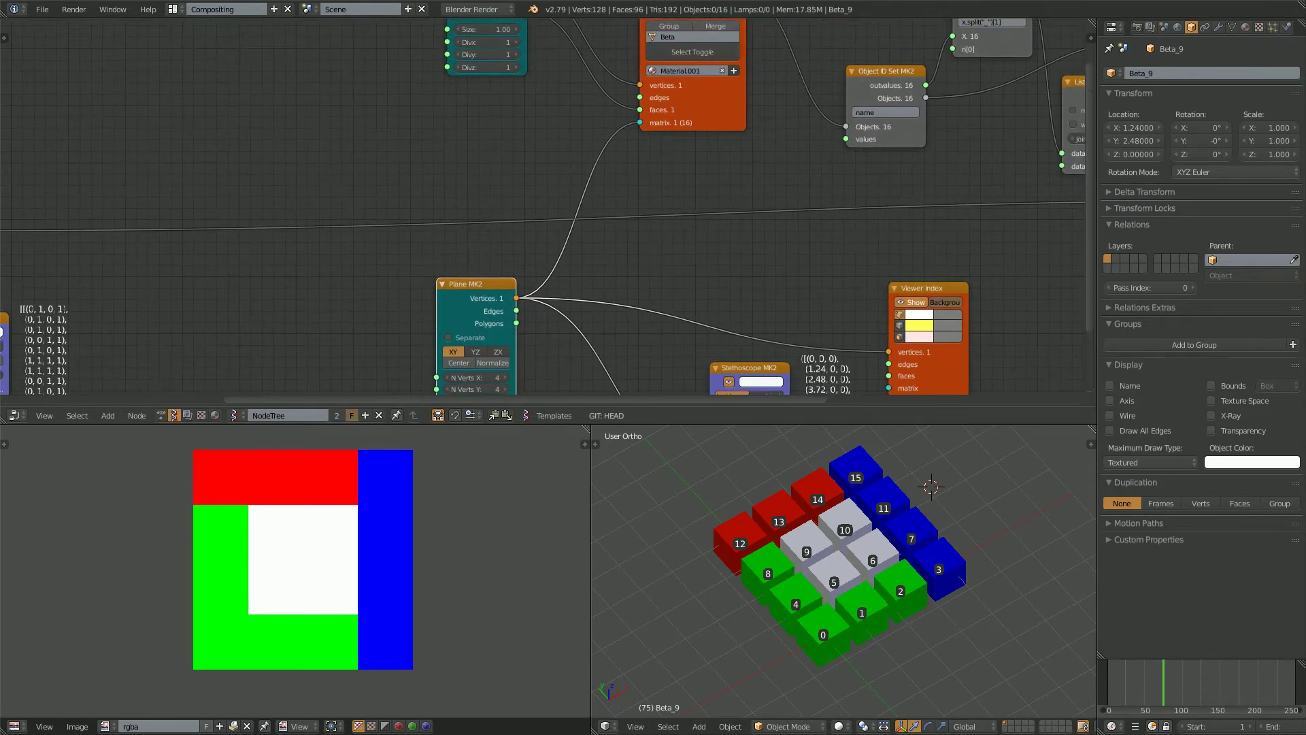
drag(472, 297, 491, 217)
Examine how the Box and Plane MK2 nodes feed vertices, faces and matrices into the Viewer BMesh node
scroll(491, 218, up, 3)
middle_drag(491, 219, 916, 14)
scroll(277, 109, up, 1)
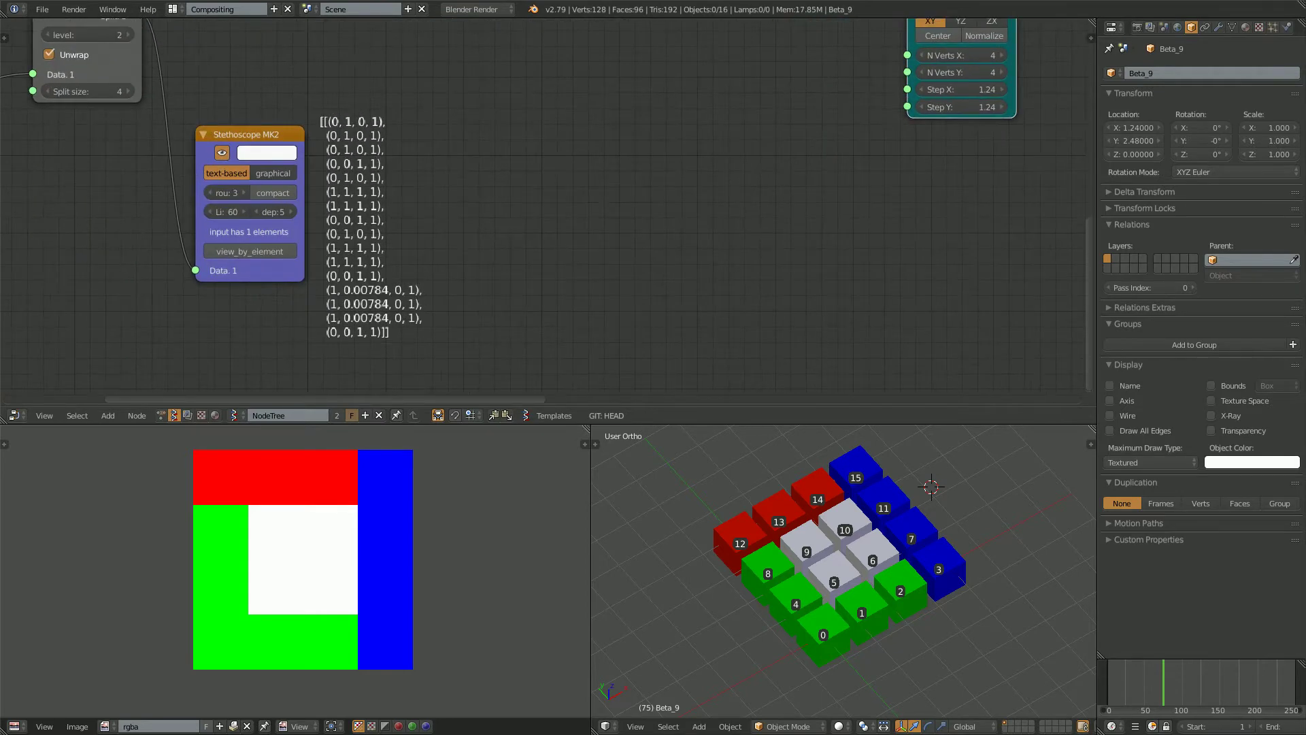
middle_drag(748, 204, 532, 298)
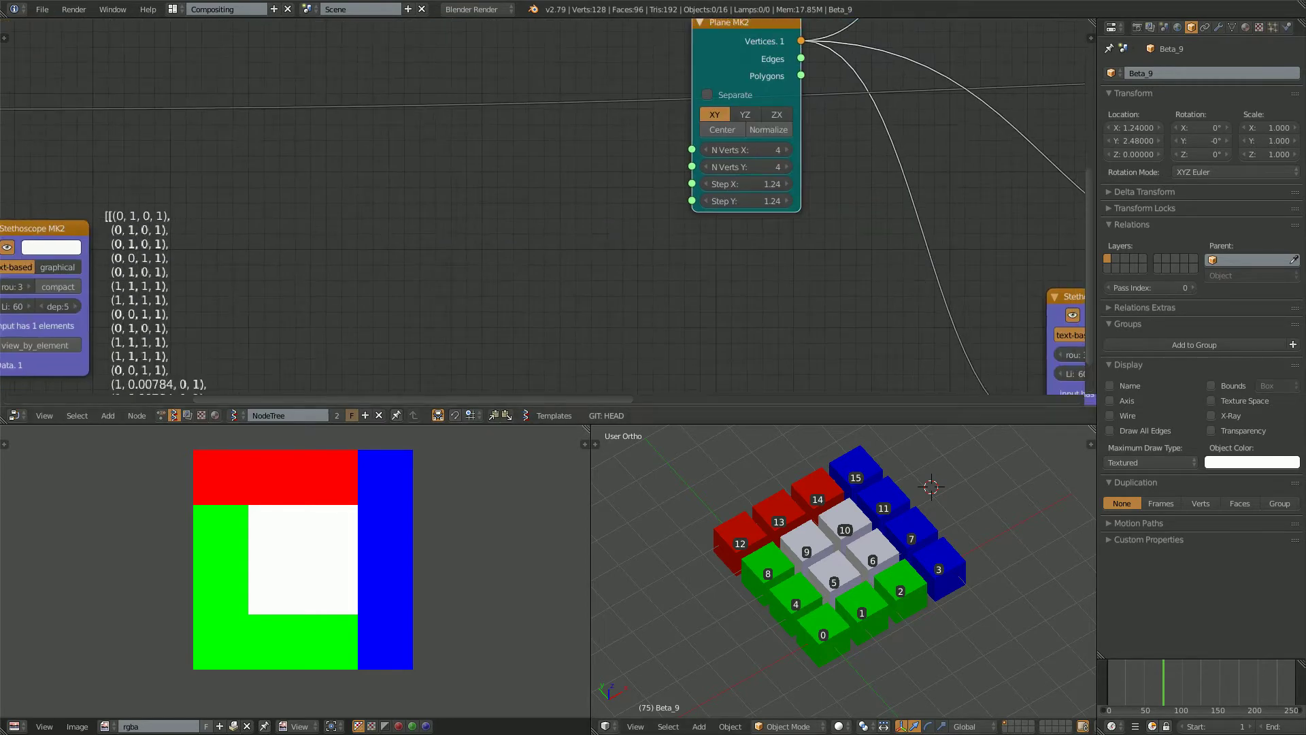
middle_drag(680, 136, 422, 297)
middle_drag(544, 136, 387, 304)
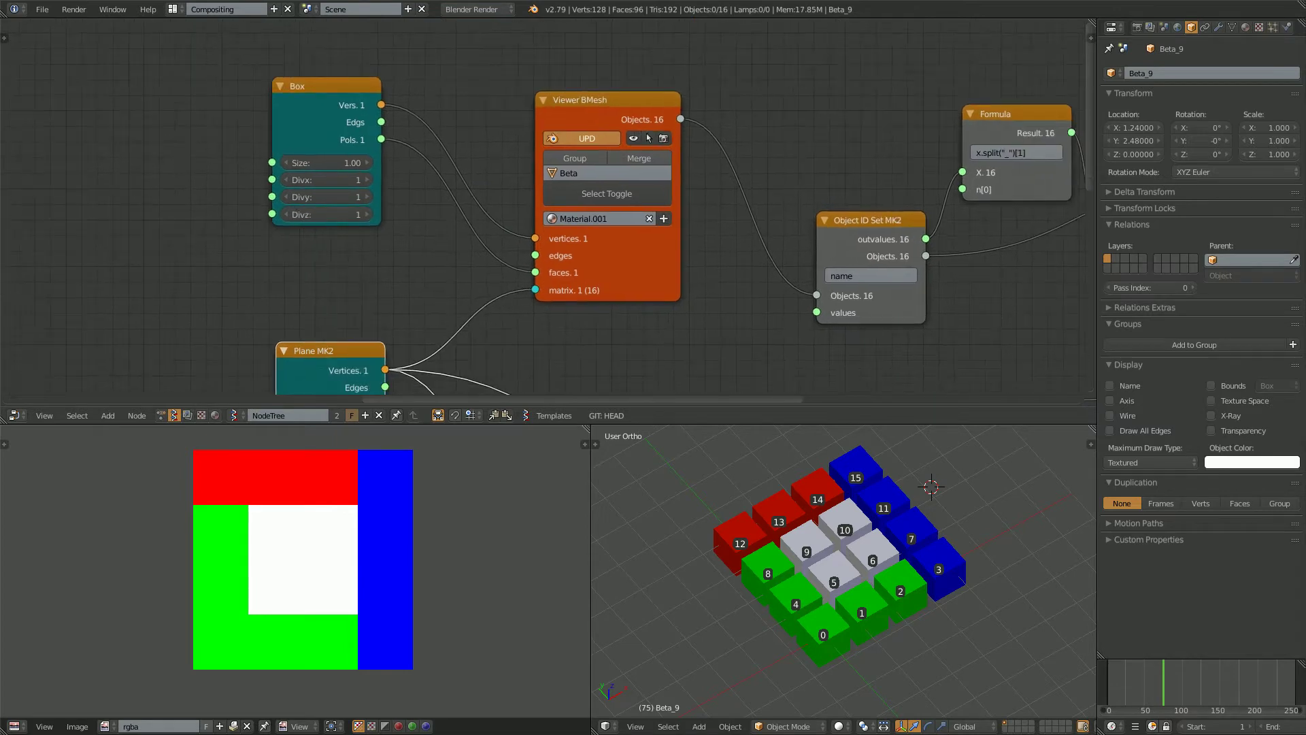
scroll(544, 210, down, 2)
middle_drag(544, 209, 501, 203)
scroll(537, 204, up, 1)
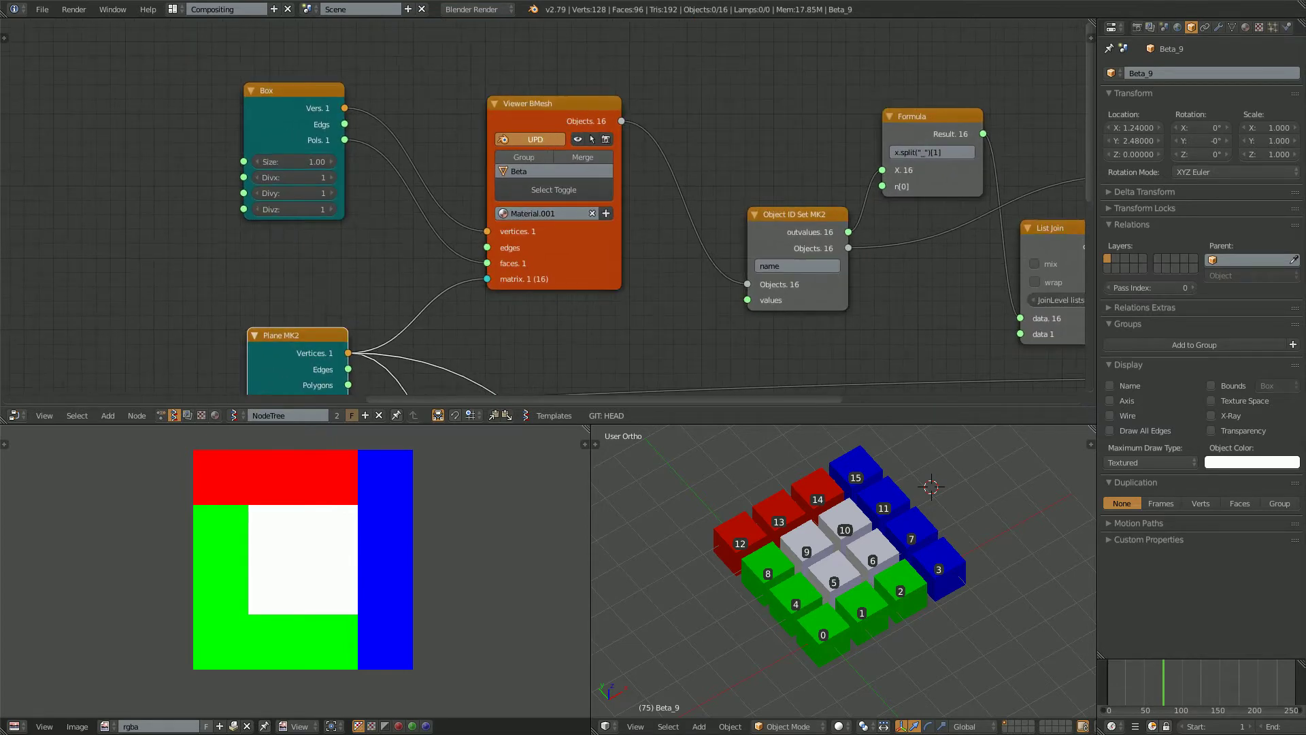
scroll(405, 184, up, 2)
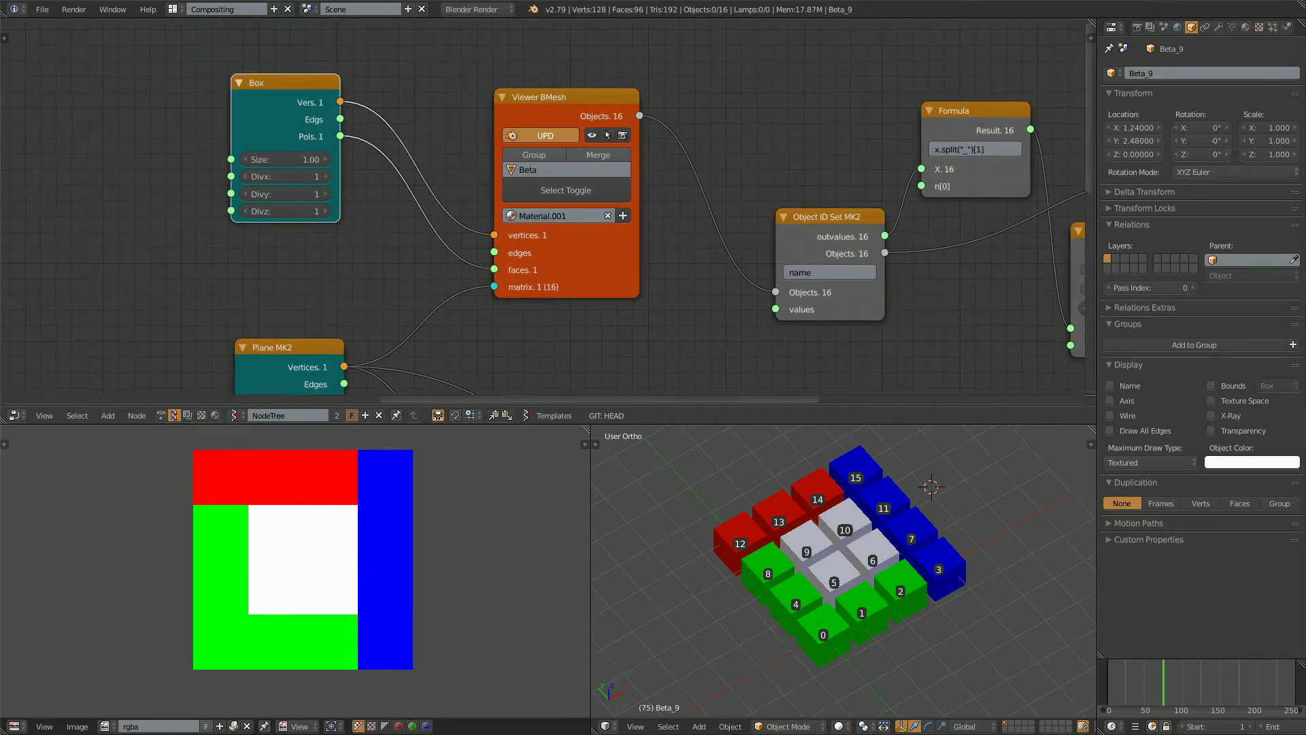
scroll(823, 200, up, 1)
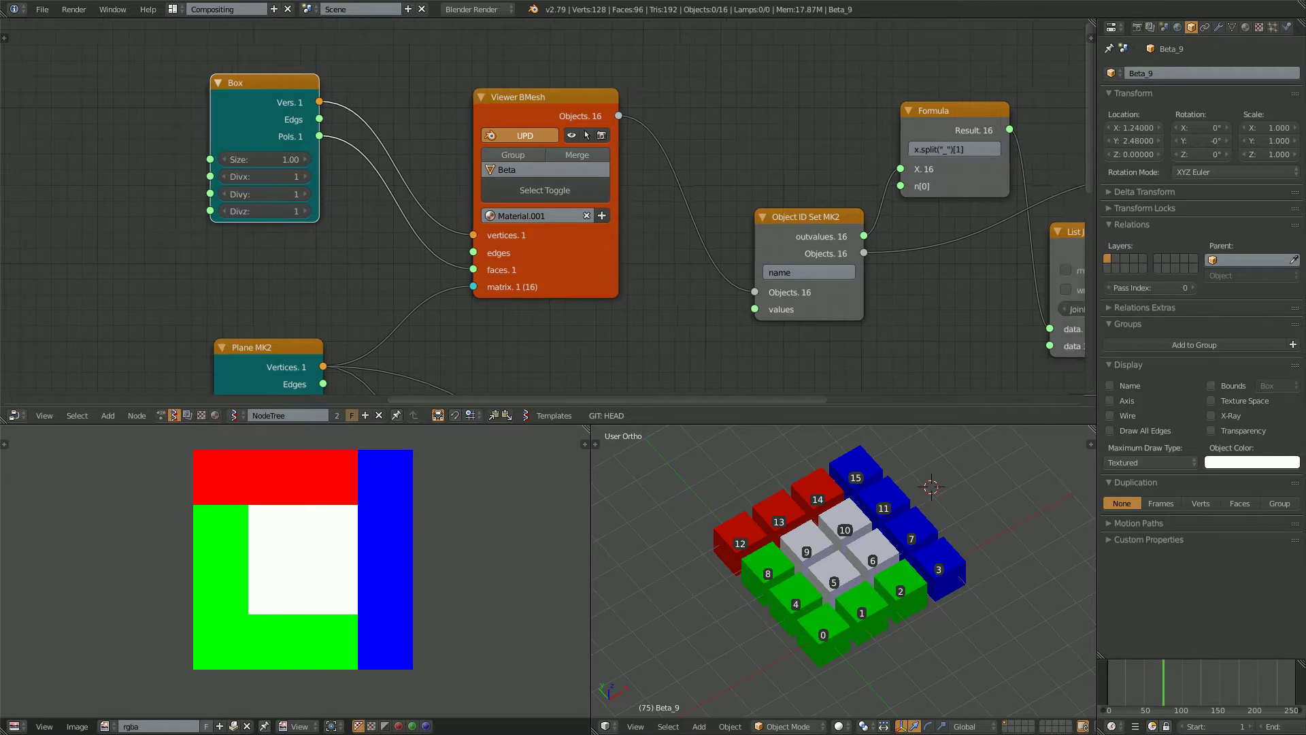
drag(625, 199, 664, 198)
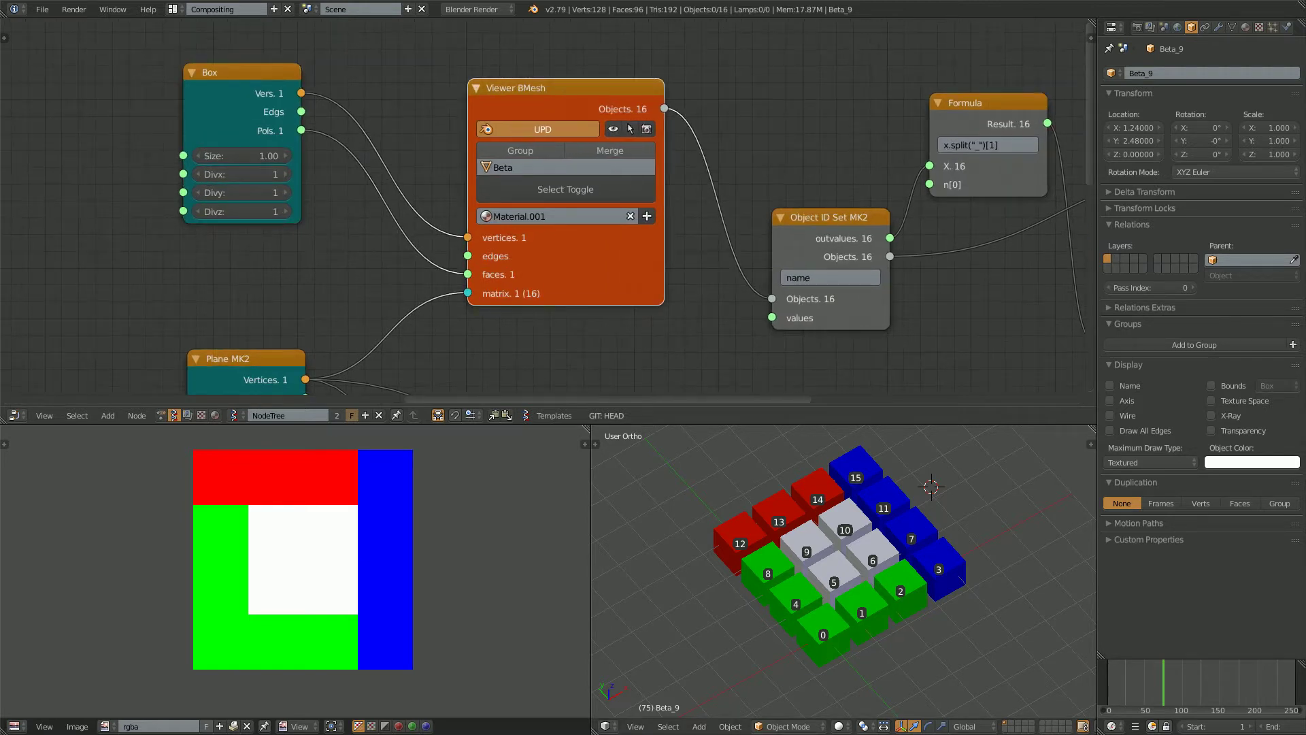
Select the cube at index 0 and the cube at index 4 in turn to check their locations
right_click(824, 634)
middle_drag(823, 634, 826, 634)
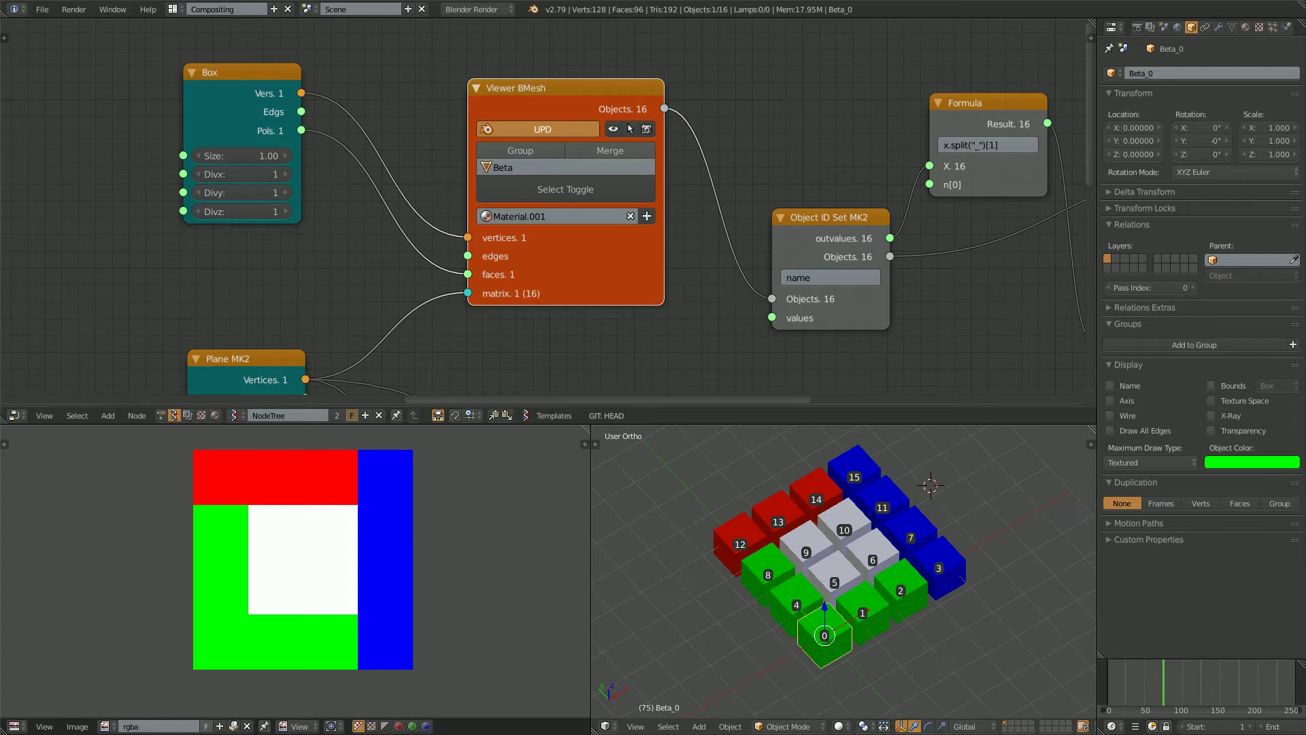
right_click(797, 605)
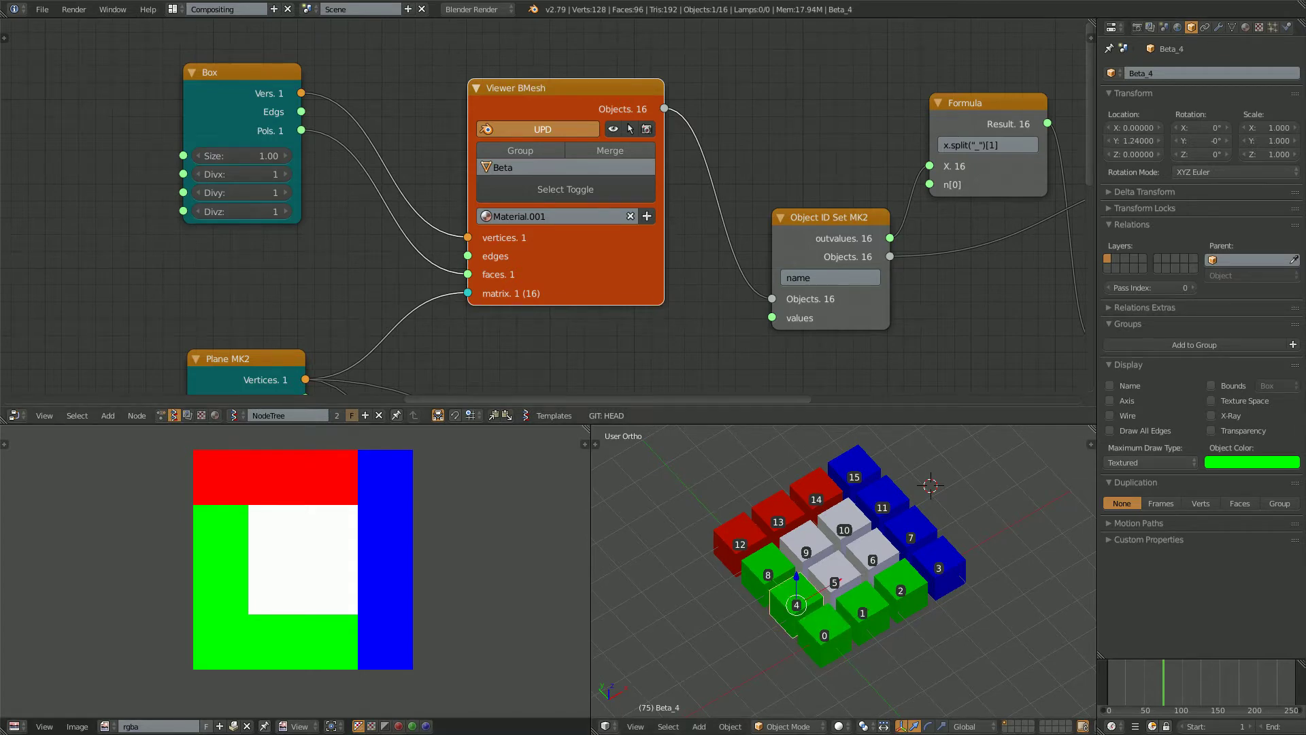
Move the Plane MK2 node up, closer to the Box node
middle_drag(476, 333, 580, 134)
scroll(580, 135, down, 3)
drag(400, 156, 234, 38)
middle_drag(233, 38, 250, 144)
scroll(249, 144, up, 1)
drag(250, 144, 428, 208)
scroll(527, 296, up, 2)
Set both Step X and Step Y of the Plane MK2 node to 1.00
middle_drag(816, 537, 809, 537)
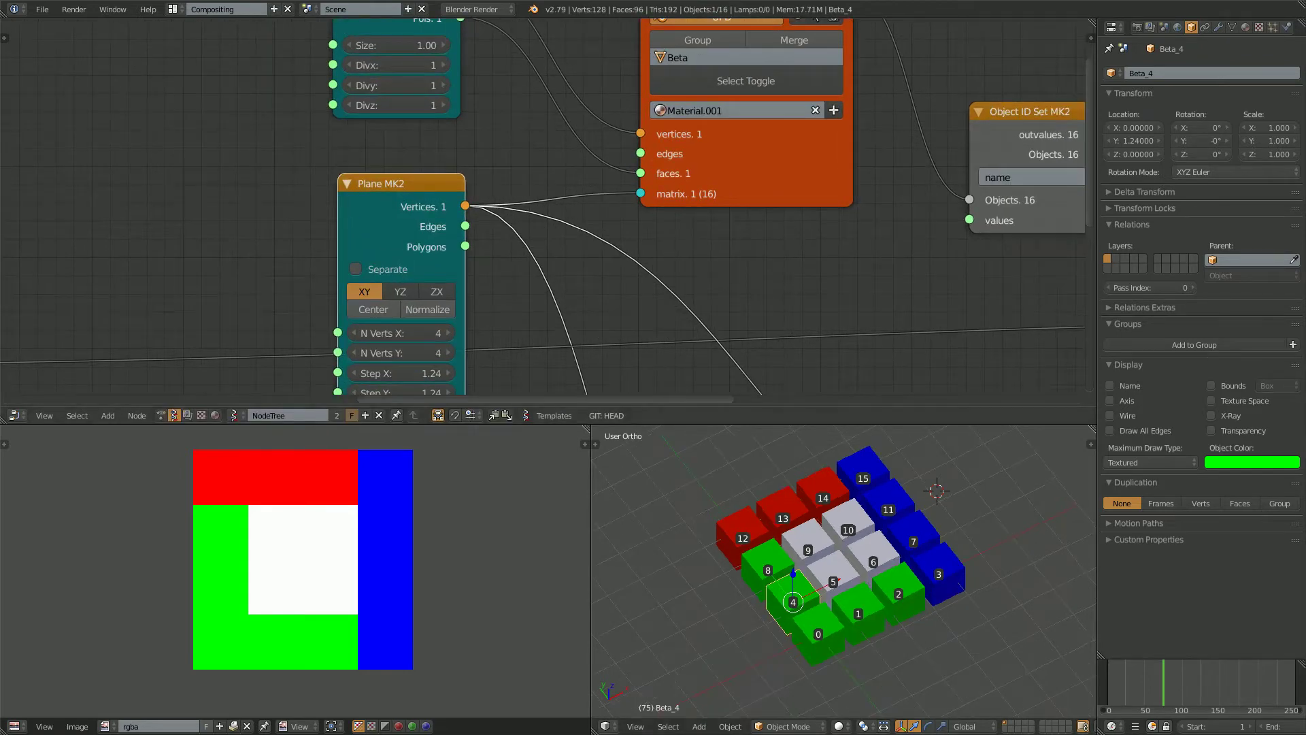
middle_drag(544, 252, 545, 232)
middle_drag(476, 293, 454, 258)
scroll(453, 257, down, 1)
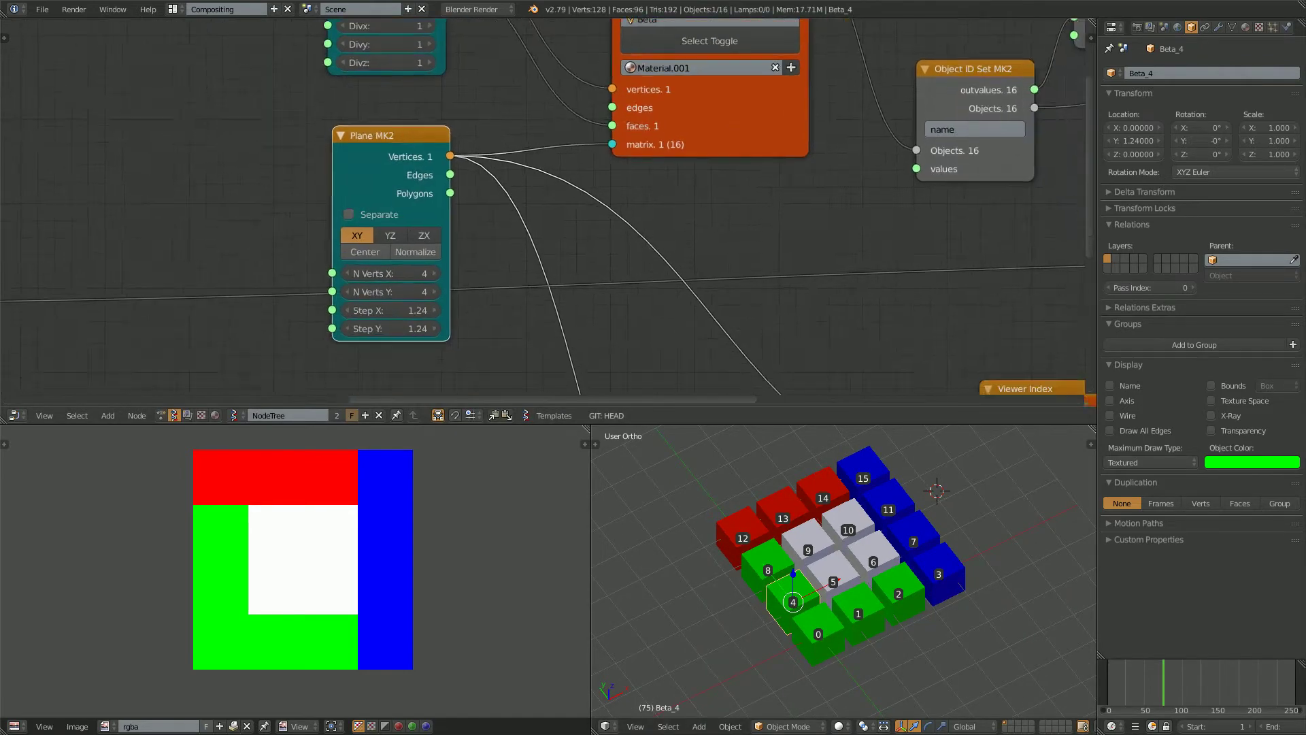
scroll(454, 258, up, 2)
mouse_move(365, 328)
mouse_down()
mouse_move(366, 349)
mouse_move(337, 350)
mouse_move(378, 350)
mouse_move(365, 349)
mouse_up()
text(1)
key(Return)
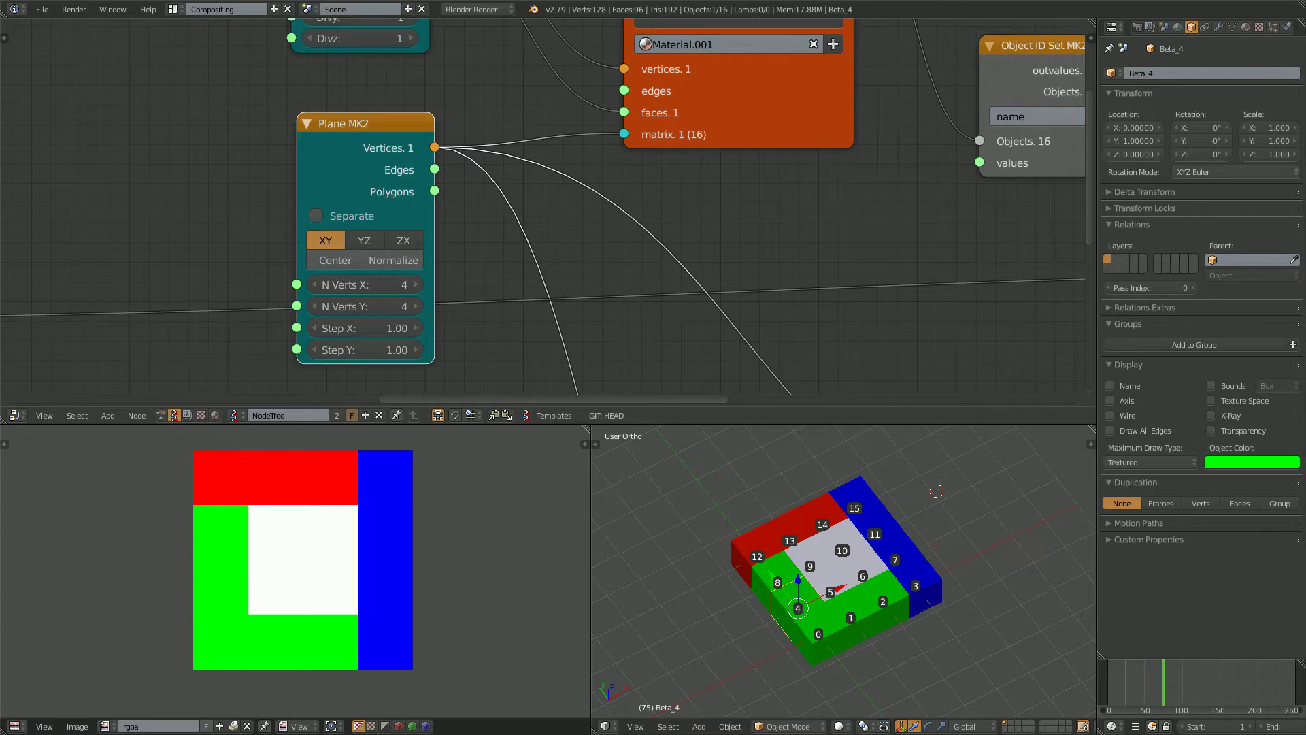
Nudge the Plane MK2 node down and the Viewer BMesh node up to space them out
drag(365, 123, 348, 162)
scroll(476, 204, down, 4)
middle_drag(476, 204, 262, 286)
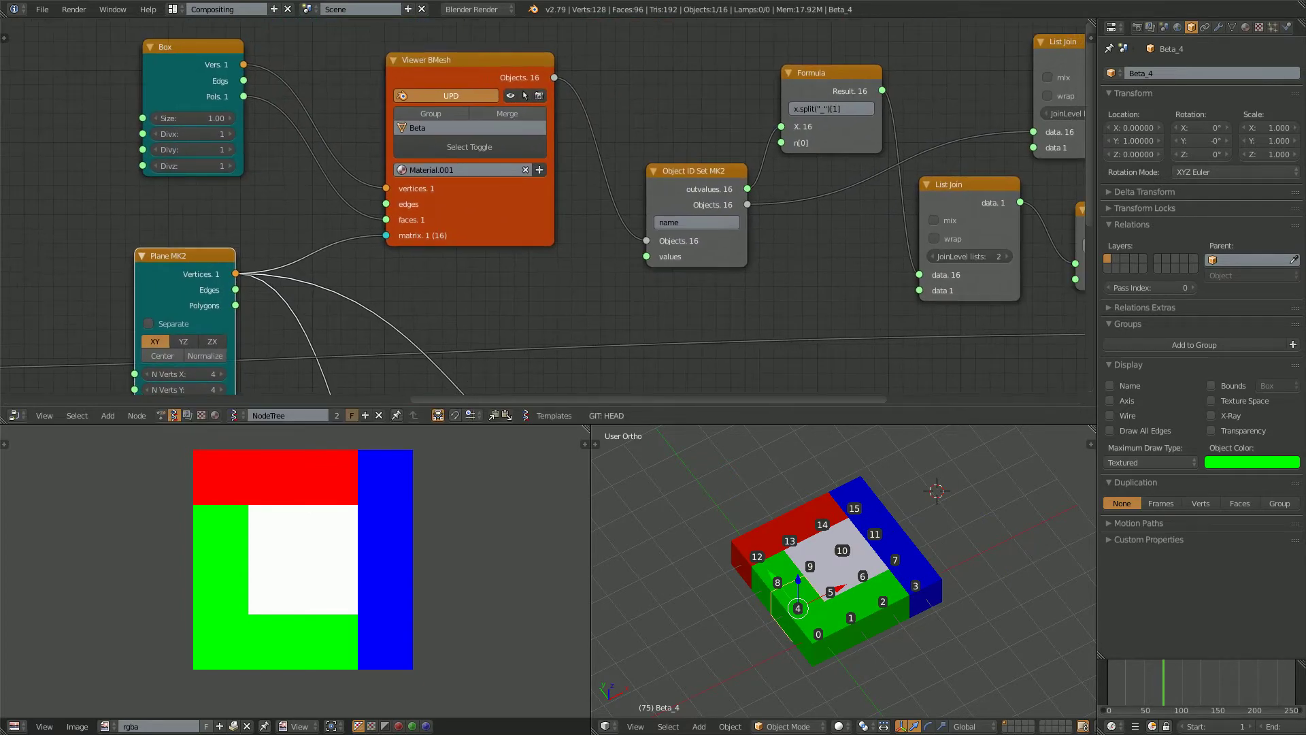
drag(481, 62, 479, 37)
middle_drag(525, 102, 530, 210)
scroll(530, 210, up, 3)
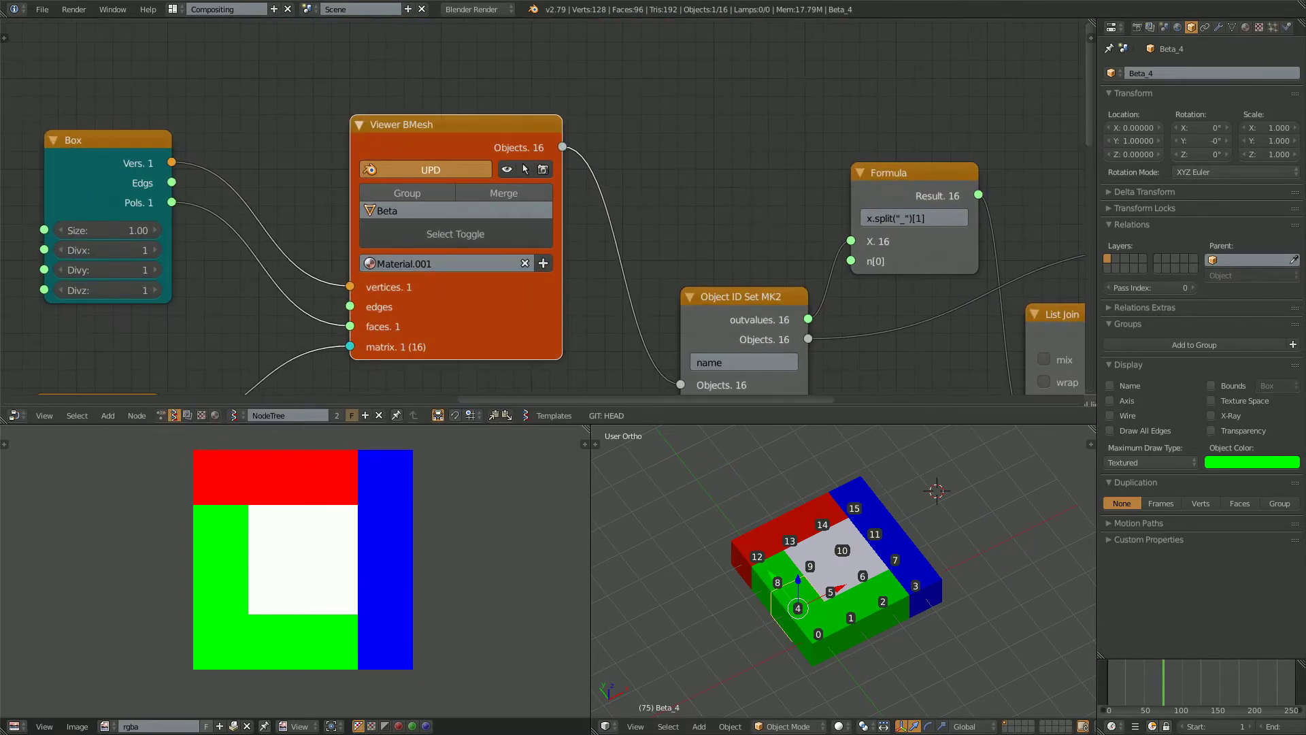
Select the cube at index 0 and show the 3D view's transform properties region
middle_drag(585, 272, 491, 185)
right_click(818, 634)
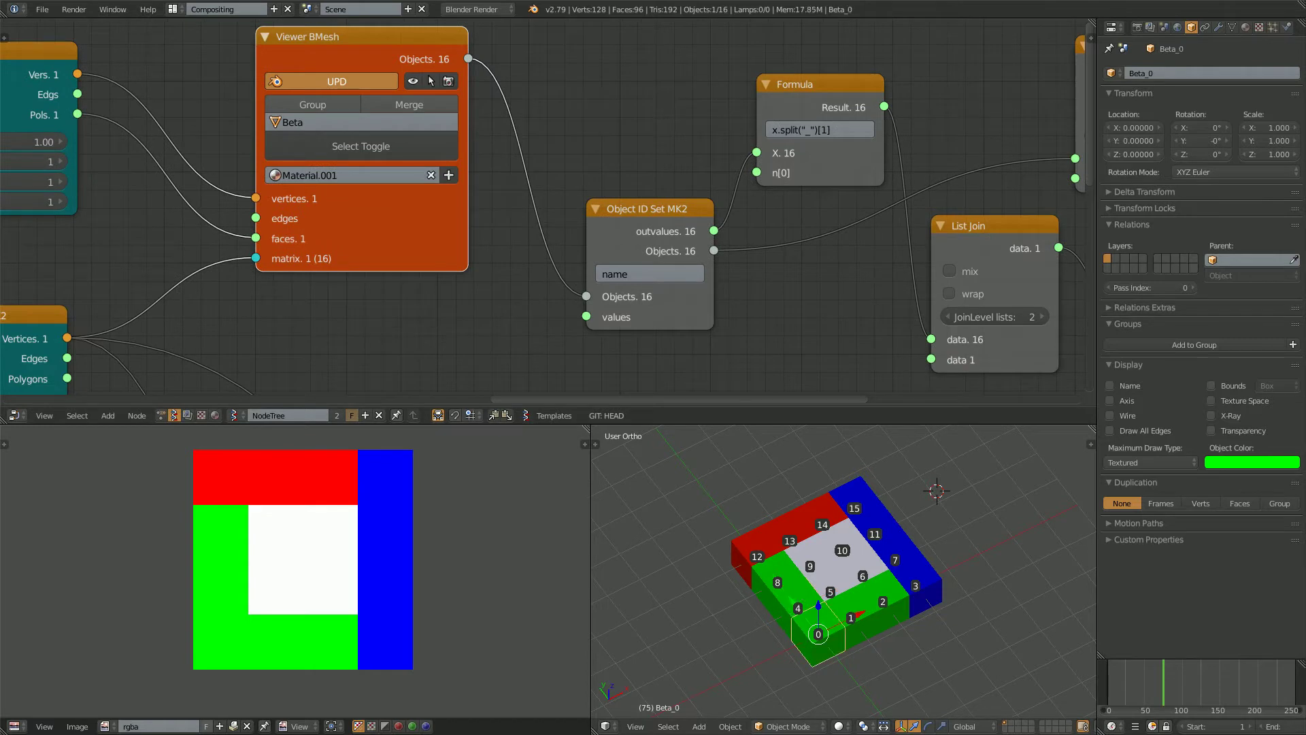
key(n)
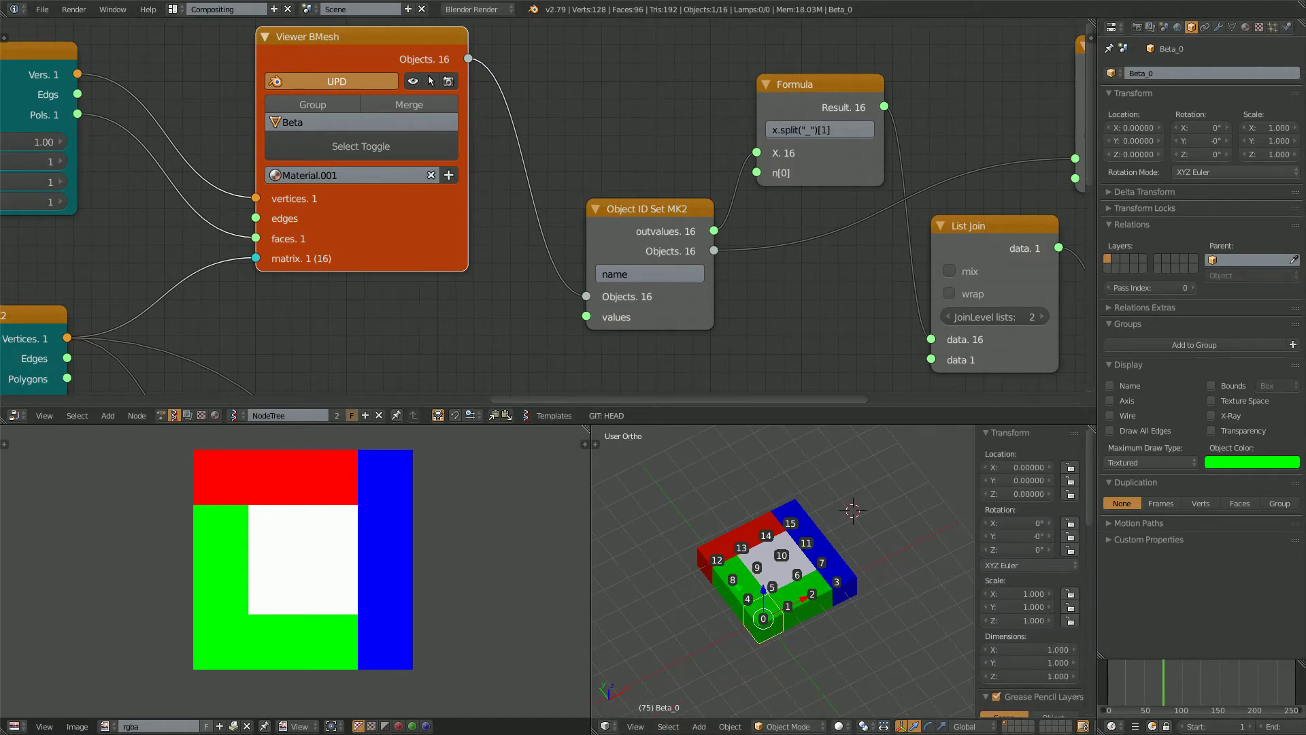
Split the properties area, turn its upper part into an Outliner and look through the listed Beta objects
drag(1301, 22, 1293, 228)
click(1113, 27)
click(1137, 246)
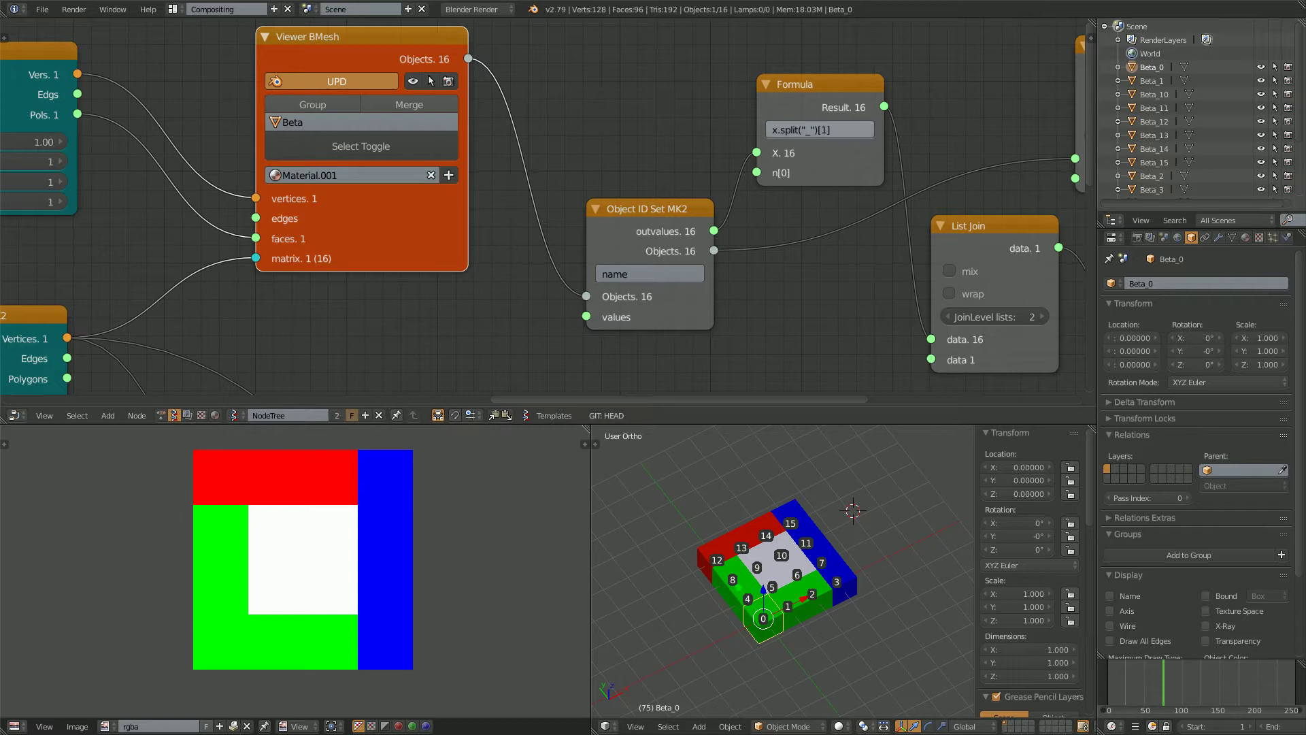
middle_drag(468, 175, 546, 173)
scroll(547, 199, up, 2)
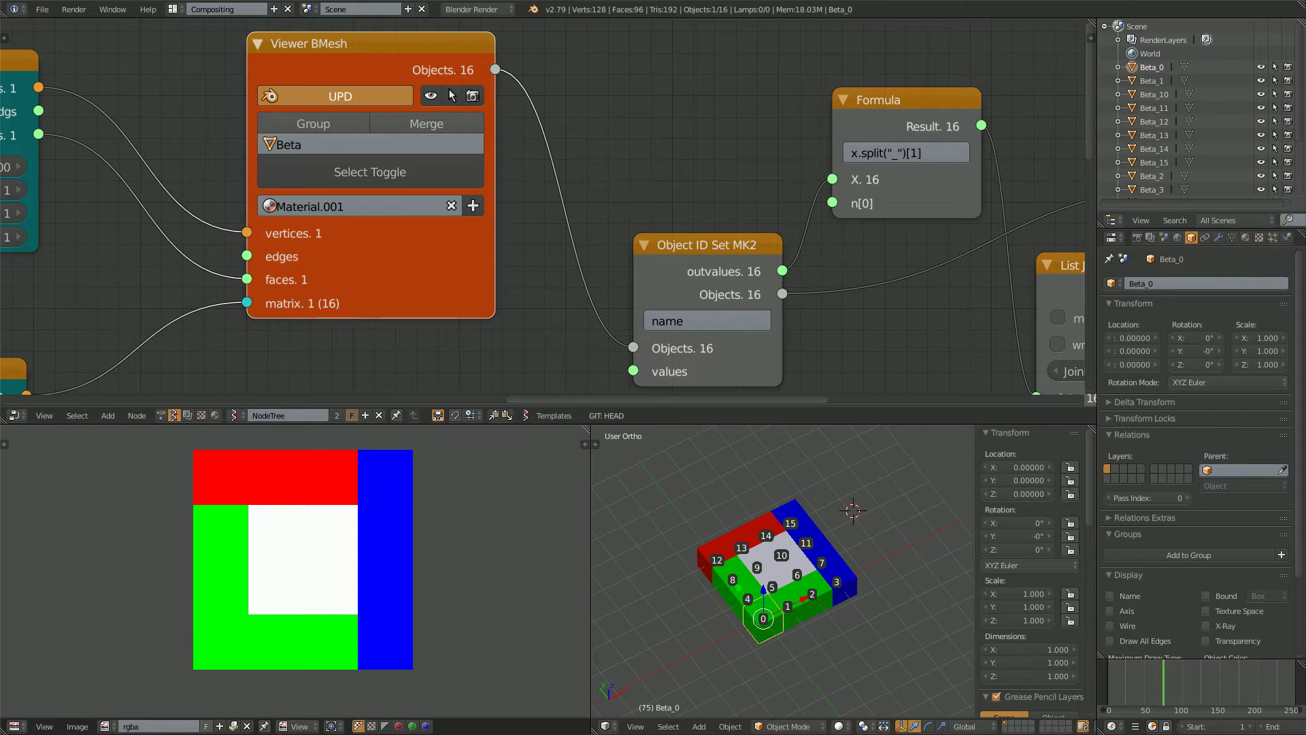
scroll(1197, 109, down, 2)
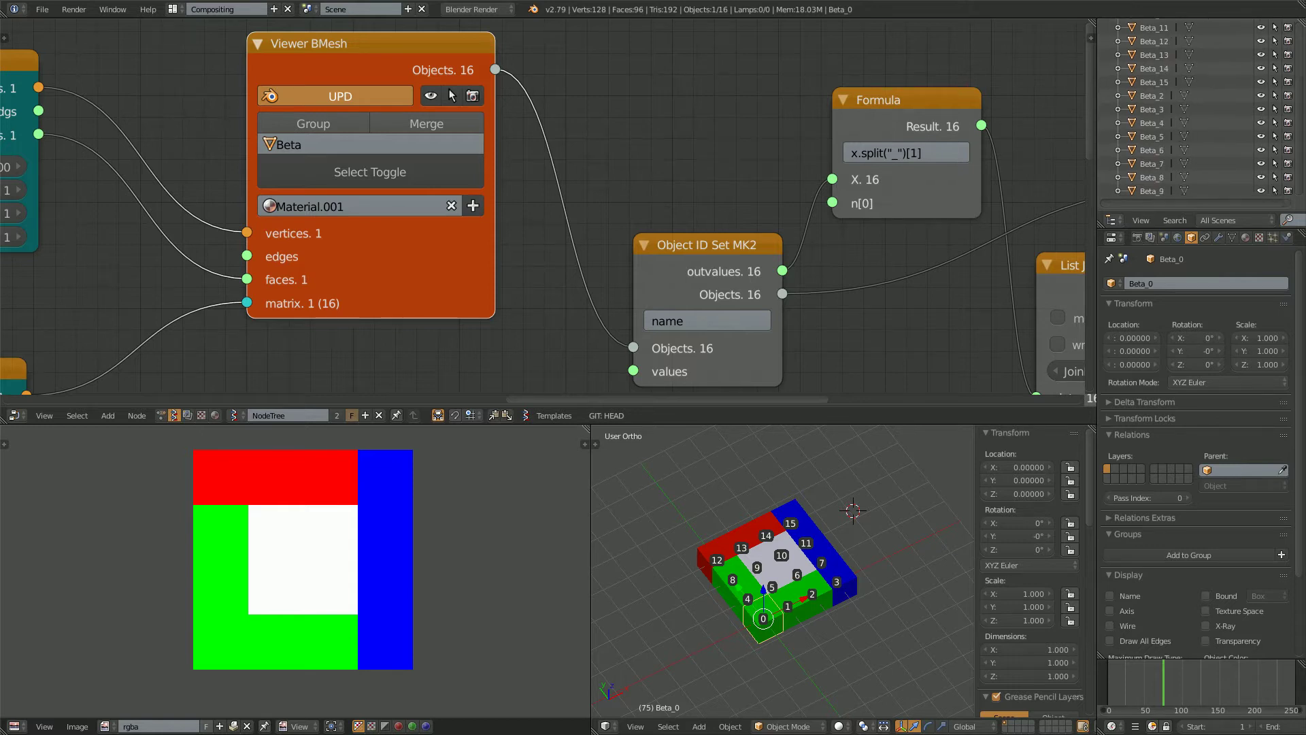
Move the name-based Object ID Set MK2 node and the x.split("_")[1] Formula node upward
scroll(1198, 109, down, 3)
scroll(527, 66, down, 3)
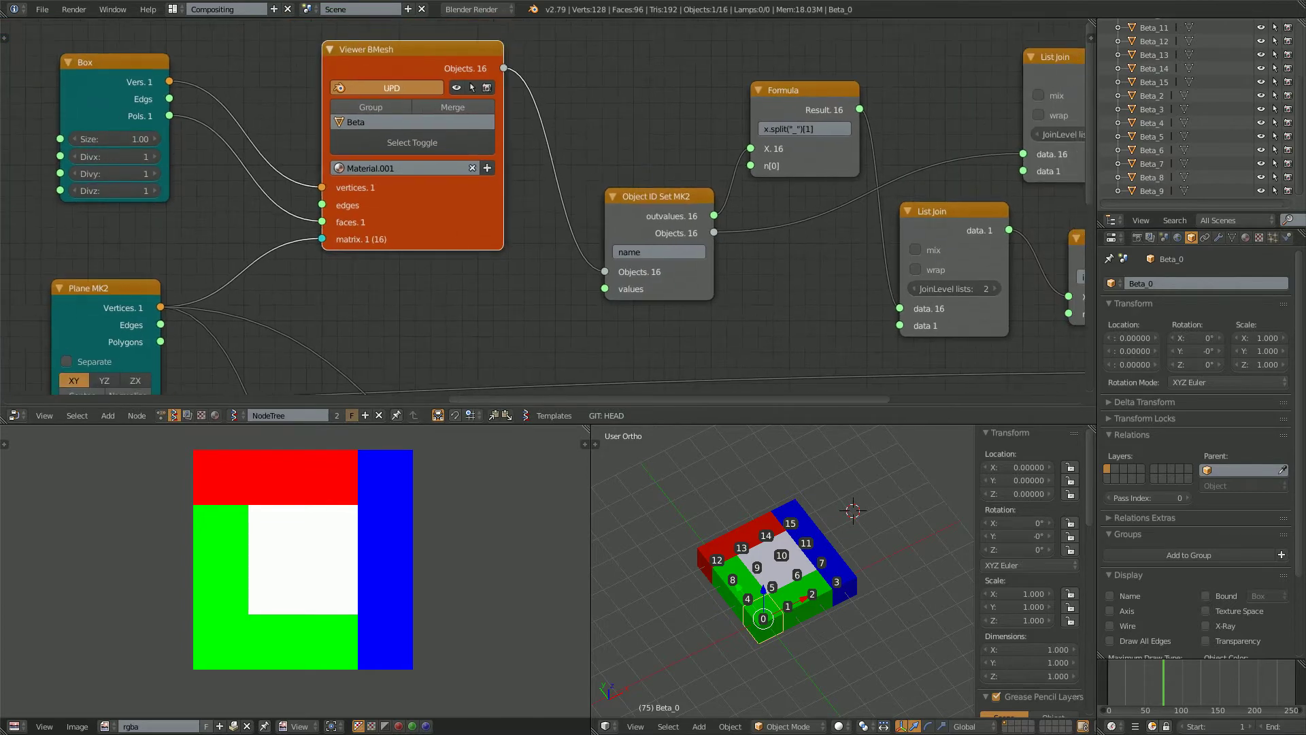
scroll(292, 146, down, 2)
mouse_move(602, 190)
mouse_down()
mouse_move(611, 164)
mouse_move(599, 165)
mouse_up()
scroll(578, 197, down, 2)
middle_drag(578, 197, 475, 197)
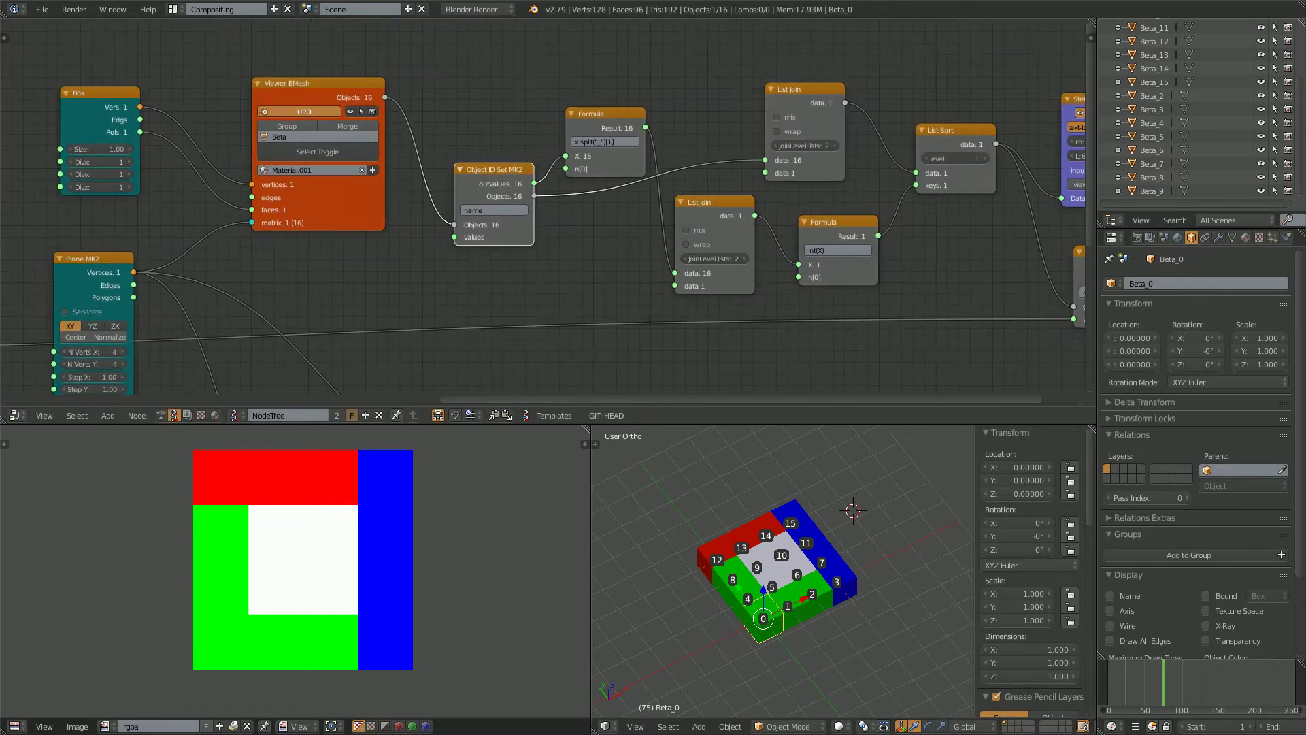
drag(605, 115, 599, 52)
Rearrange both List Join nodes, the int(X) Formula node and the List Sort node slightly higher
drag(710, 202, 693, 188)
middle_drag(694, 189, 639, 194)
drag(744, 95, 734, 51)
drag(772, 228, 753, 200)
drag(892, 135, 876, 119)
middle_drag(875, 119, 845, 58)
scroll(782, 91, down, 2)
middle_drag(634, 172, 500, 196)
scroll(500, 195, up, 2)
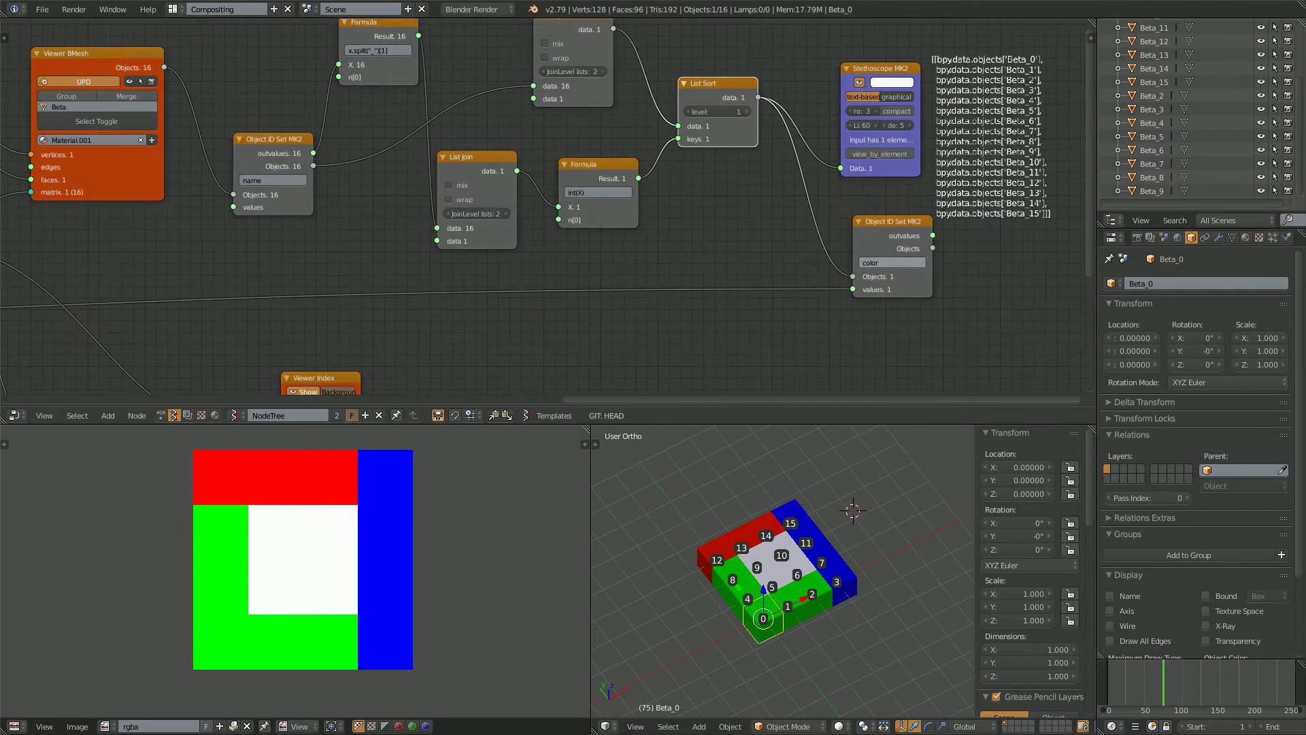
Try feeding Viewer BMesh's Objects output straight into the color Object ID Set MK2 node and view the cubes from above
drag(164, 67, 853, 277)
middle_drag(834, 507, 785, 563)
scroll(785, 563, up, 3)
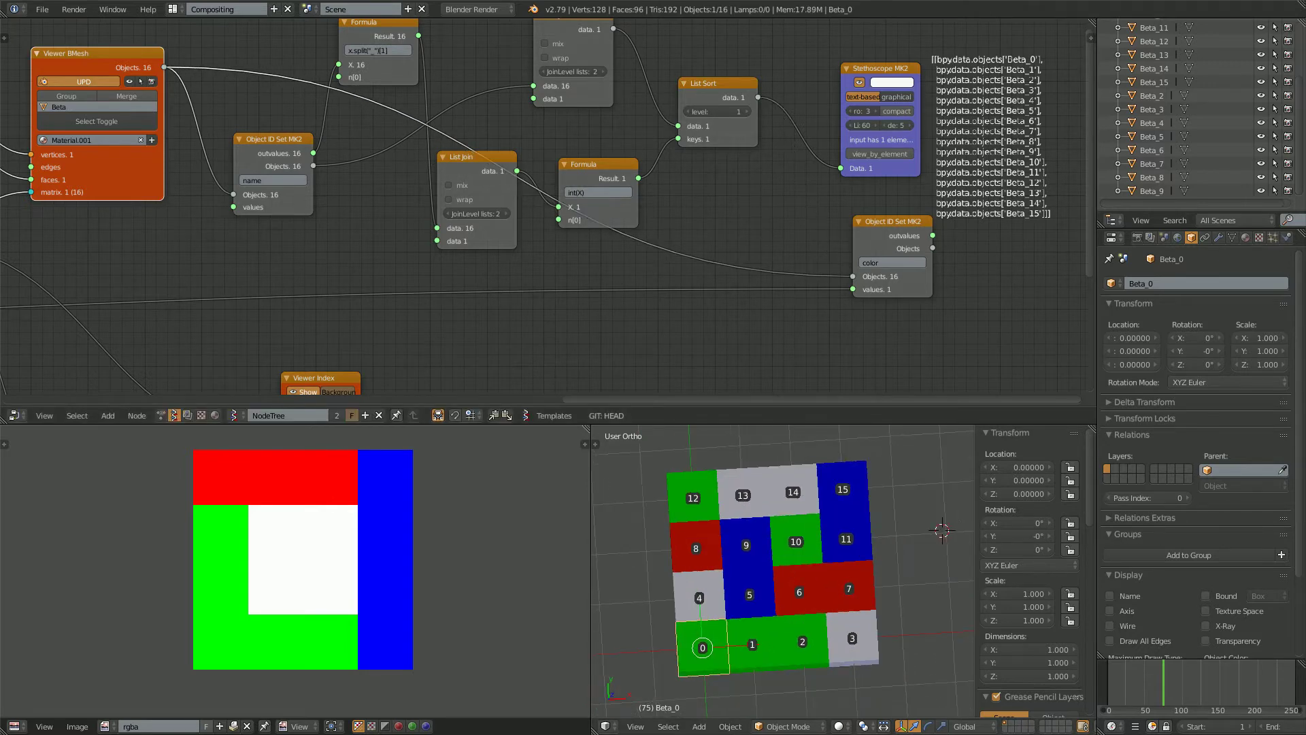
middle_drag(748, 647, 748, 654)
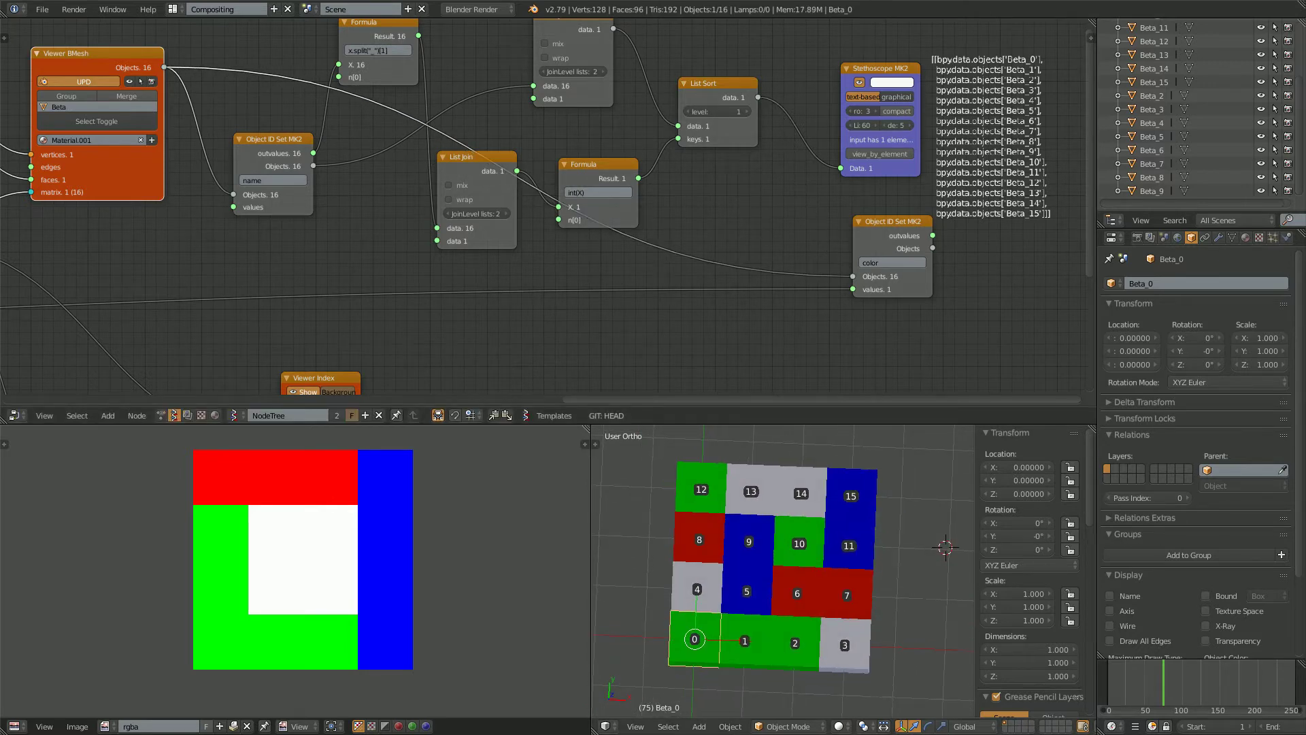
middle_drag(598, 193, 607, 211)
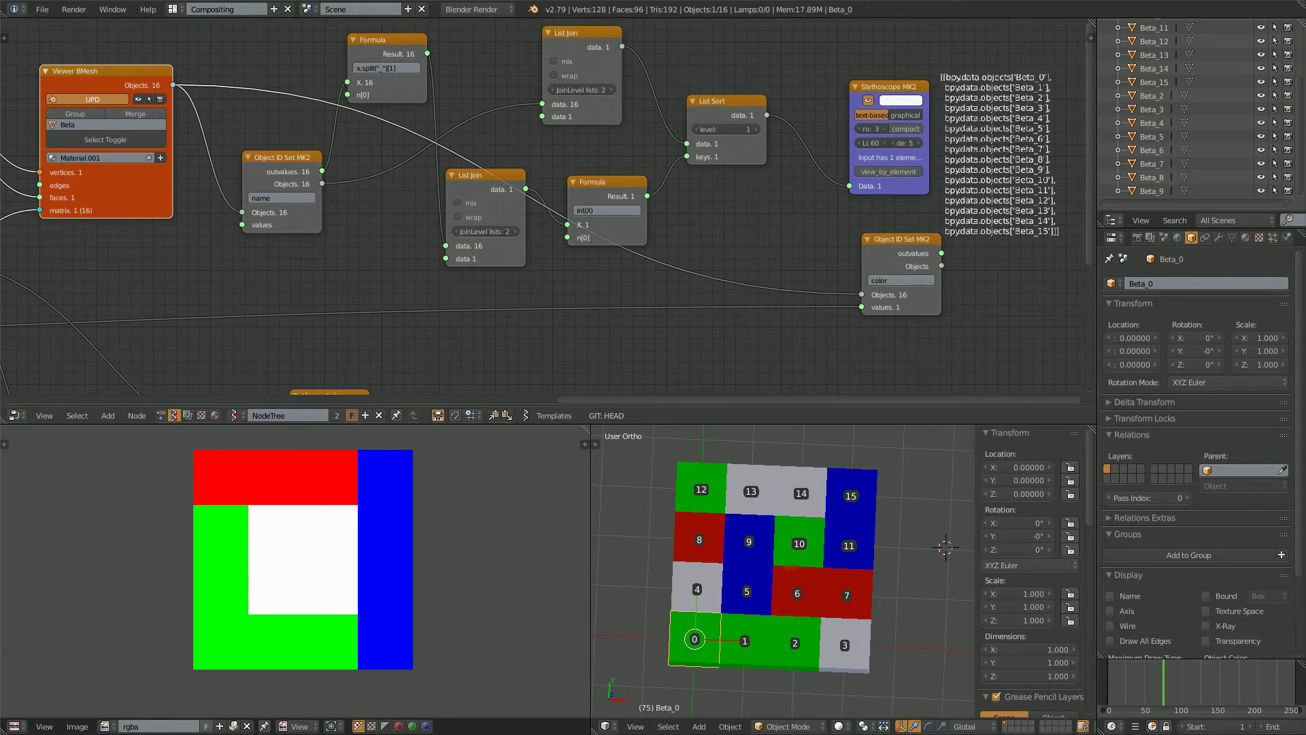
Reconnect List Sort's data output to the color Object ID Set MK2 node's Objects input and inspect the sorted object list
drag(766, 115, 862, 294)
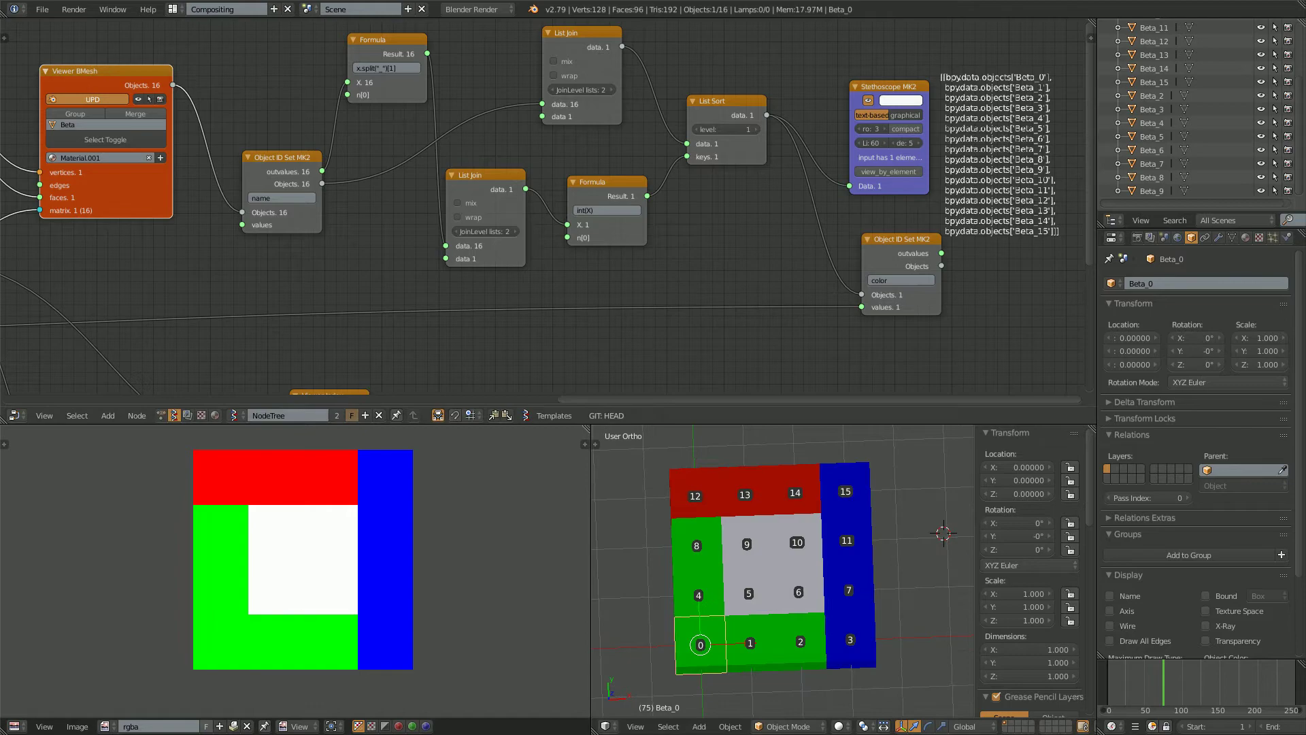
middle_drag(882, 158, 478, 235)
scroll(623, 299, up, 6)
scroll(718, 296, up, 1)
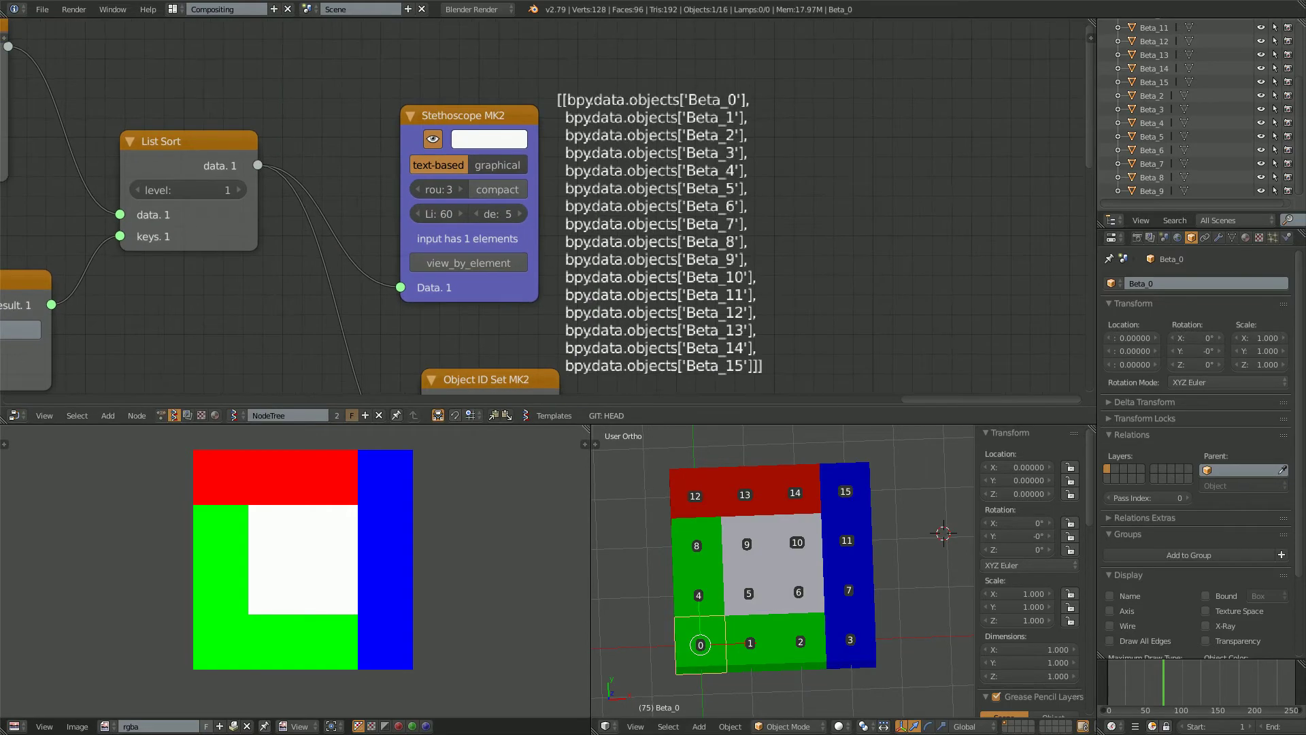
Place a duplicate of the Stethoscope MK2 node above the name-based Object ID Set MK2 node
scroll(723, 211, down, 6)
middle_drag(575, 182, 1009, 208)
click(829, 187)
key(shift+d)
click(384, 40)
middle_drag(204, 129, 426, 130)
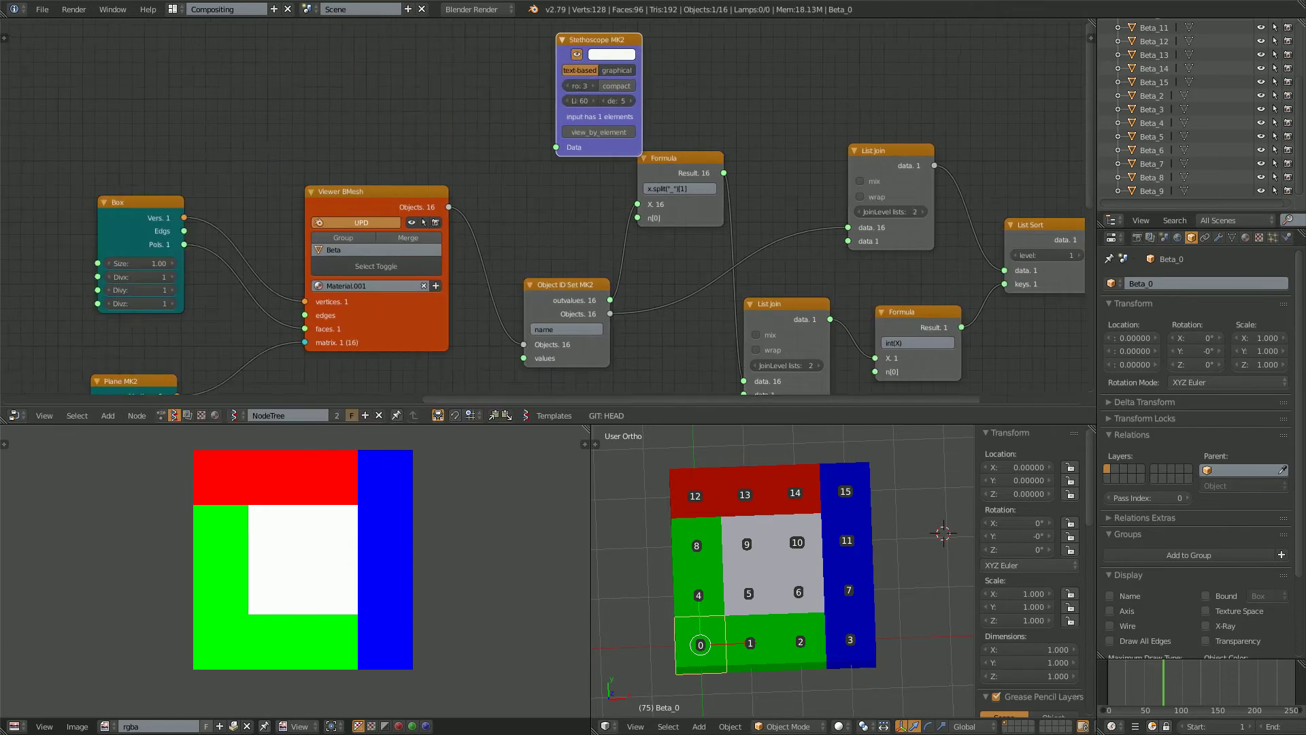
Connect Viewer BMesh's Objects output to the duplicate Stethoscope MK2 node's Data input and place the node above Viewer BMesh
drag(368, 185, 349, 177)
scroll(531, 206, up, 2)
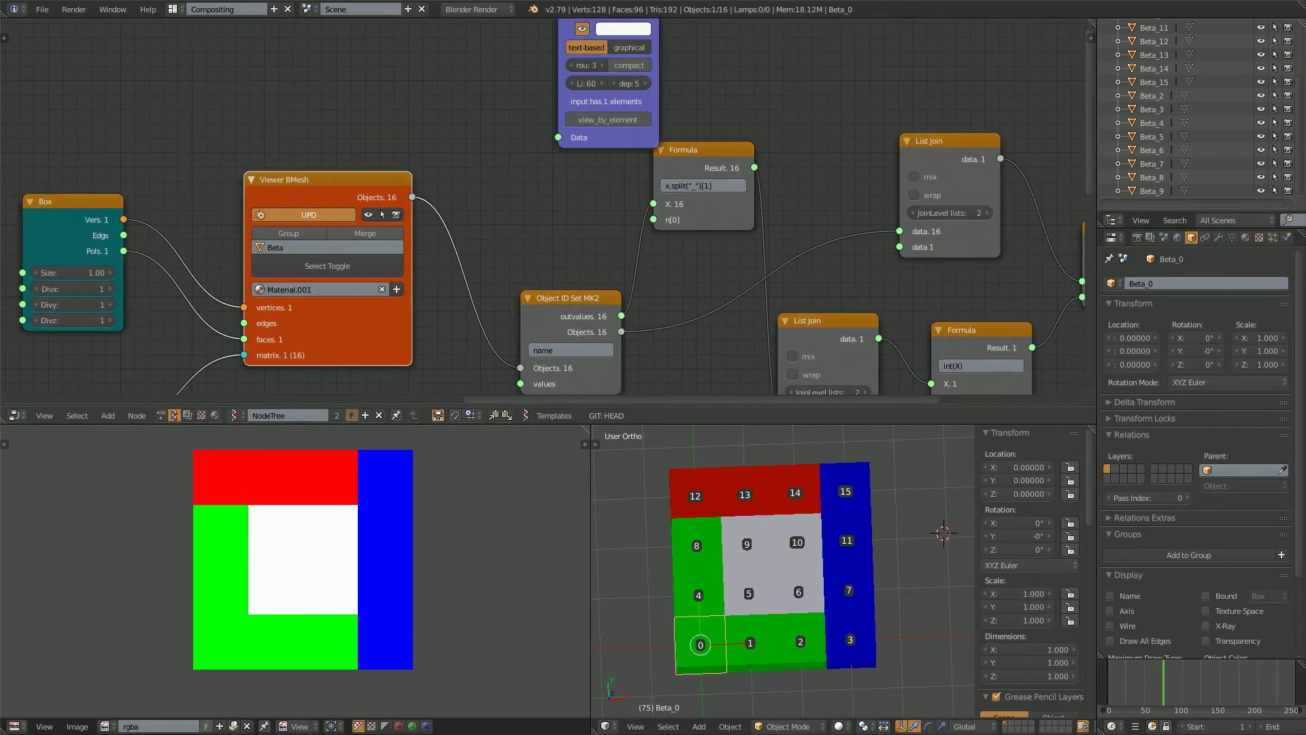
middle_drag(350, 177, 337, 184)
scroll(319, 163, up, 2)
drag(336, 184, 545, 133)
middle_drag(544, 133, 524, 253)
drag(546, 249, 518, 232)
middle_drag(518, 232, 391, 287)
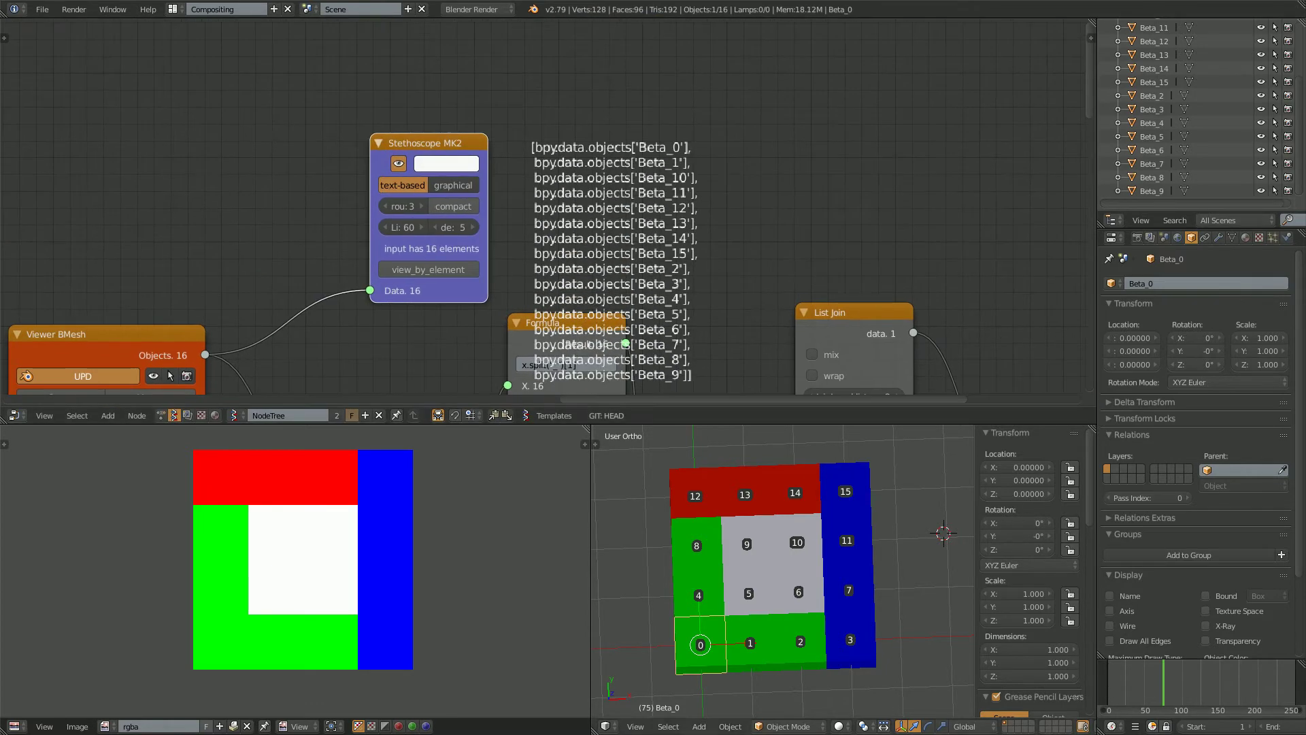
Step through the timeline frames and examine the object order that Viewer BMesh outputs before sorting
alt+scroll(391, 287, up, 10)
scroll(391, 286, up, 1)
scroll(391, 286, up, 1)
drag(391, 286, 362, 232)
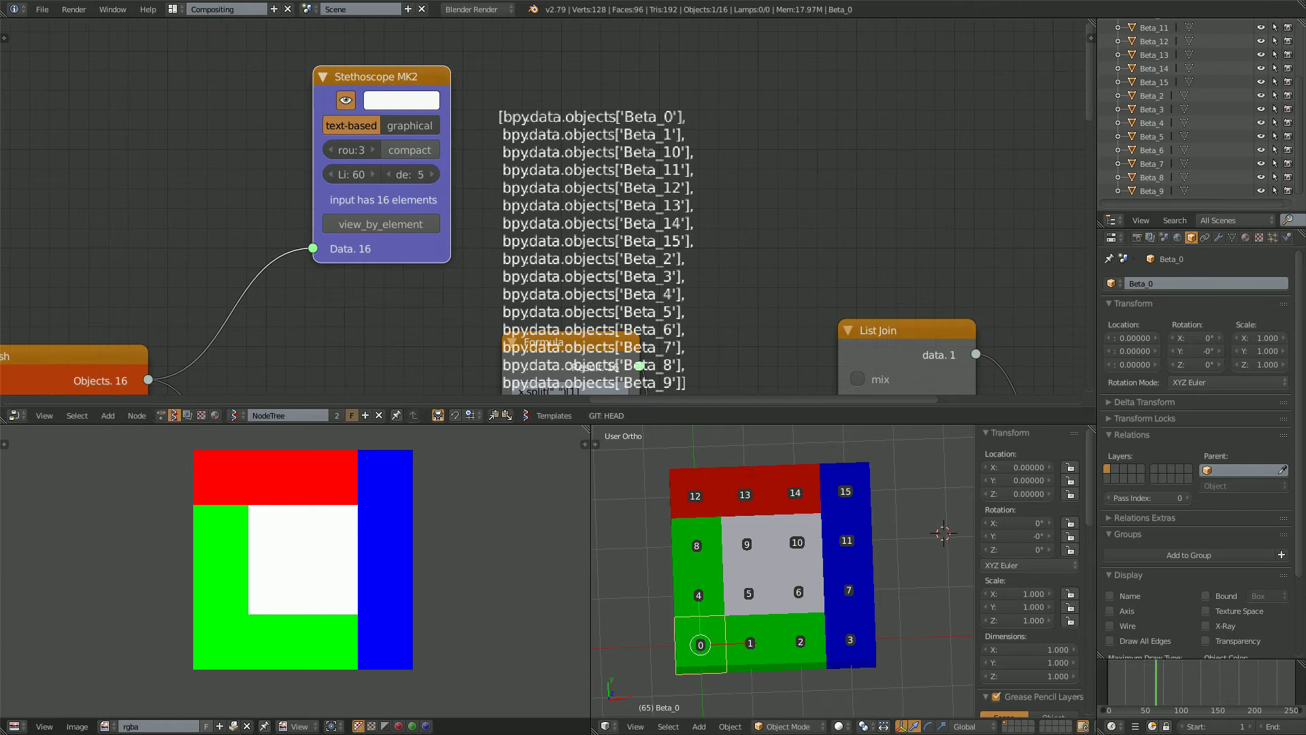
key(shift+Up)
key(shift+Up)
middle_drag(362, 231, 317, 276)
scroll(374, 280, up, 2)
scroll(317, 276, up, 2)
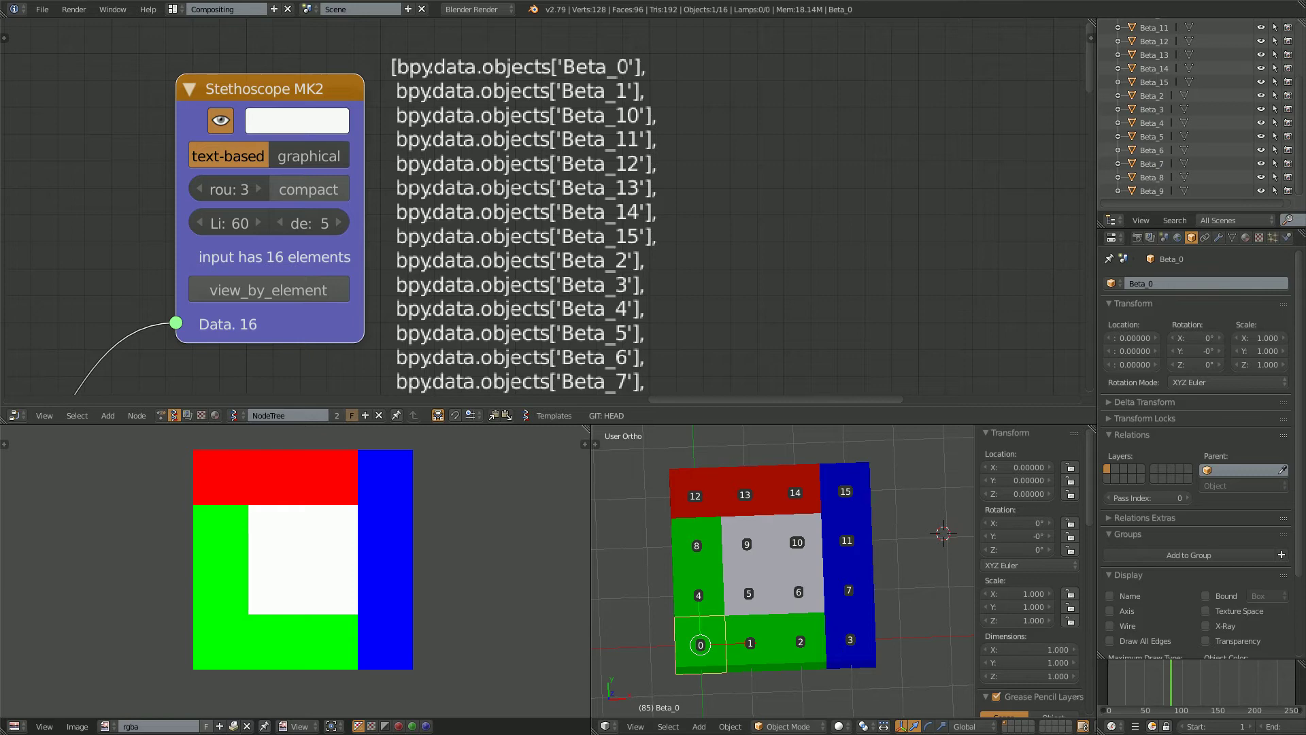
scroll(544, 204, down, 2)
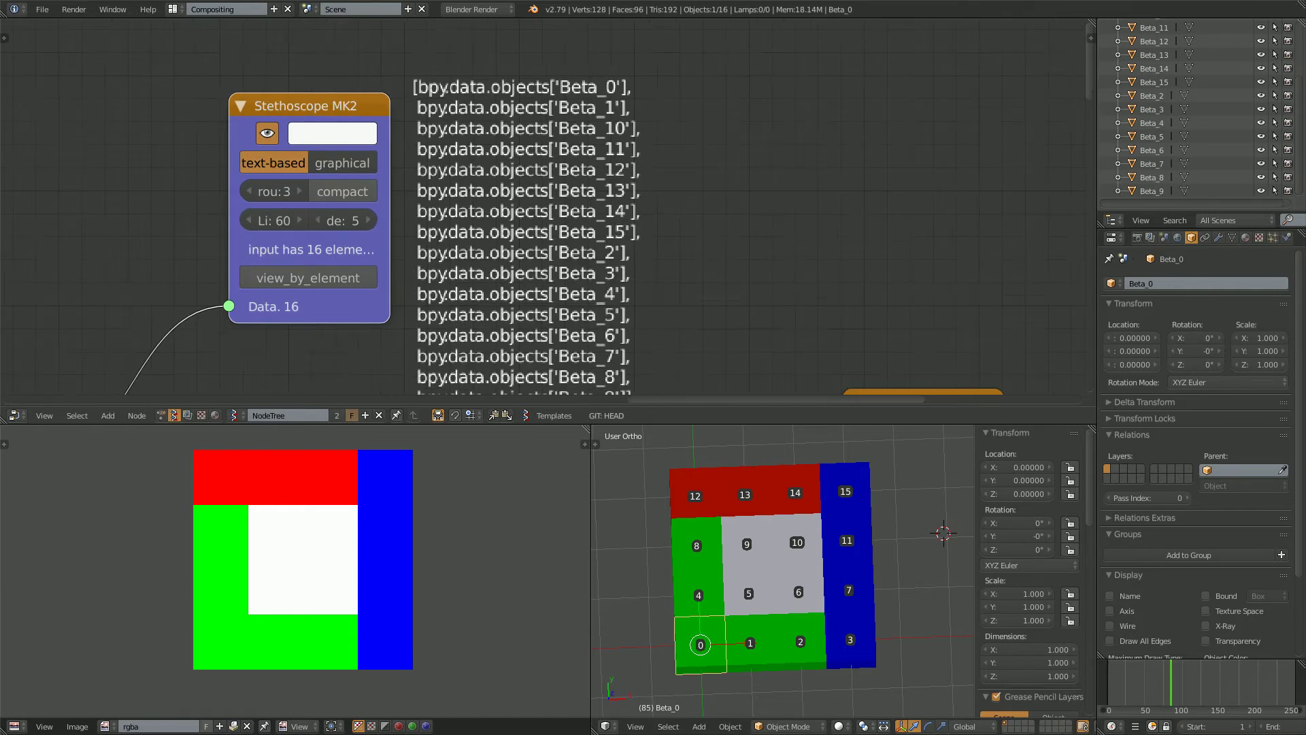
scroll(547, 207, down, 2)
Remove the Stethoscope MK2 node attached to Viewer BMesh and reposition the name-based Object ID Set MK2 and split Formula nodes
middle_drag(544, 326, 531, 55)
scroll(547, 208, down, 3)
drag(517, 110, 526, 122)
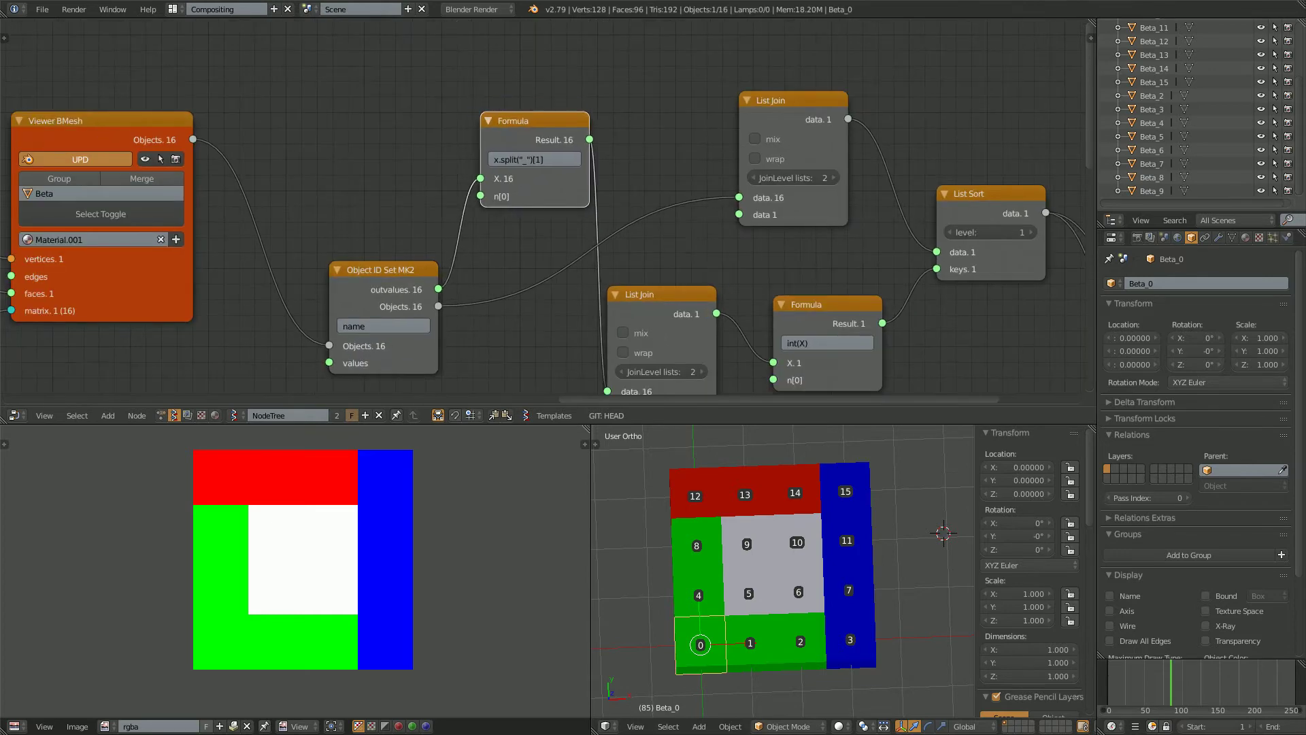
drag(381, 270, 348, 224)
drag(525, 122, 520, 99)
middle_drag(520, 109, 596, 50)
scroll(546, 207, up, 2)
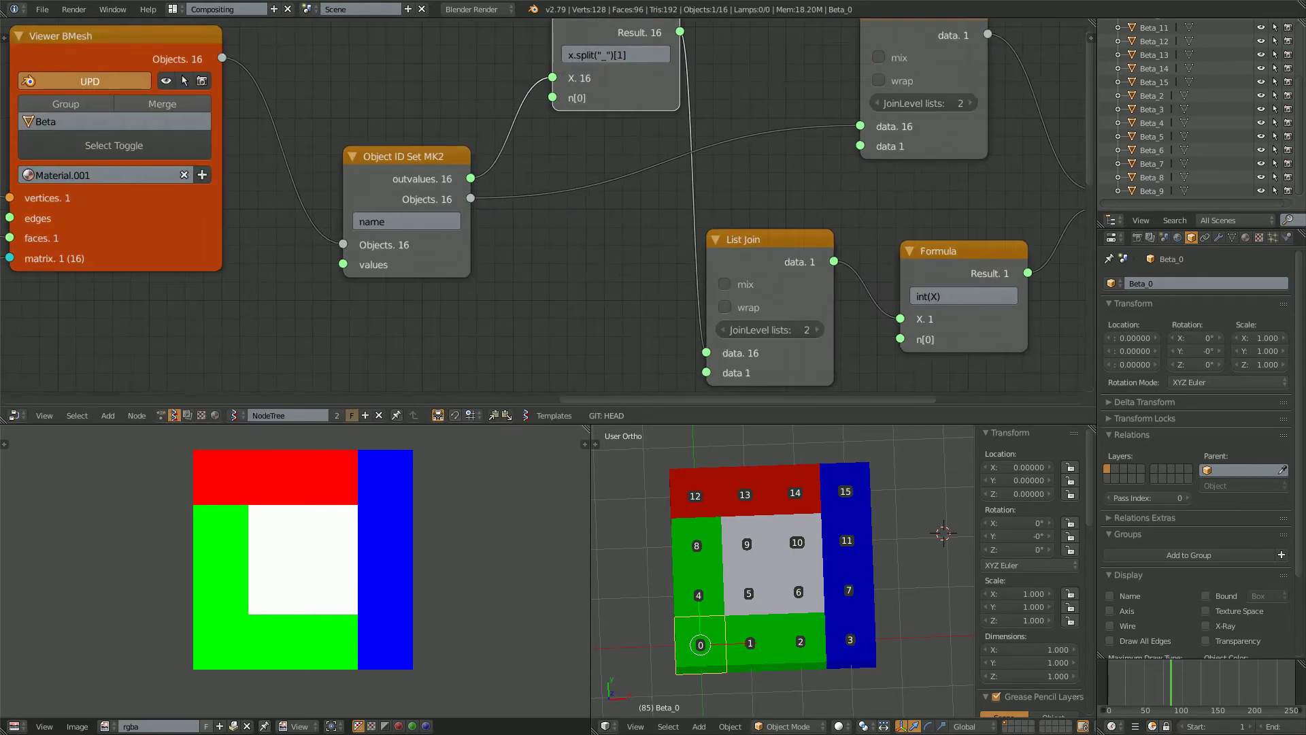
middle_drag(435, 157, 489, 173)
drag(461, 173, 441, 172)
middle_drag(442, 171, 442, 202)
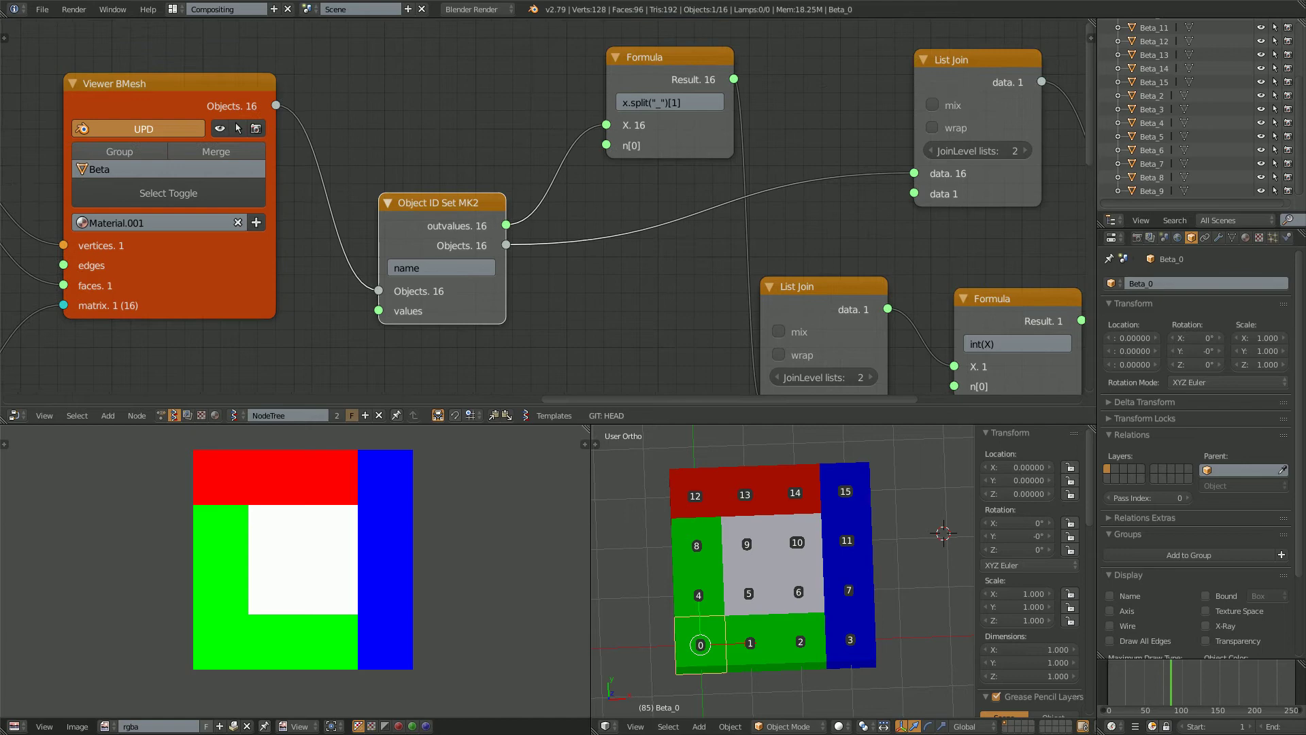
Nudge the x.split("_")[1] Formula node and examine its expression up close
middle_drag(749, 578, 772, 552)
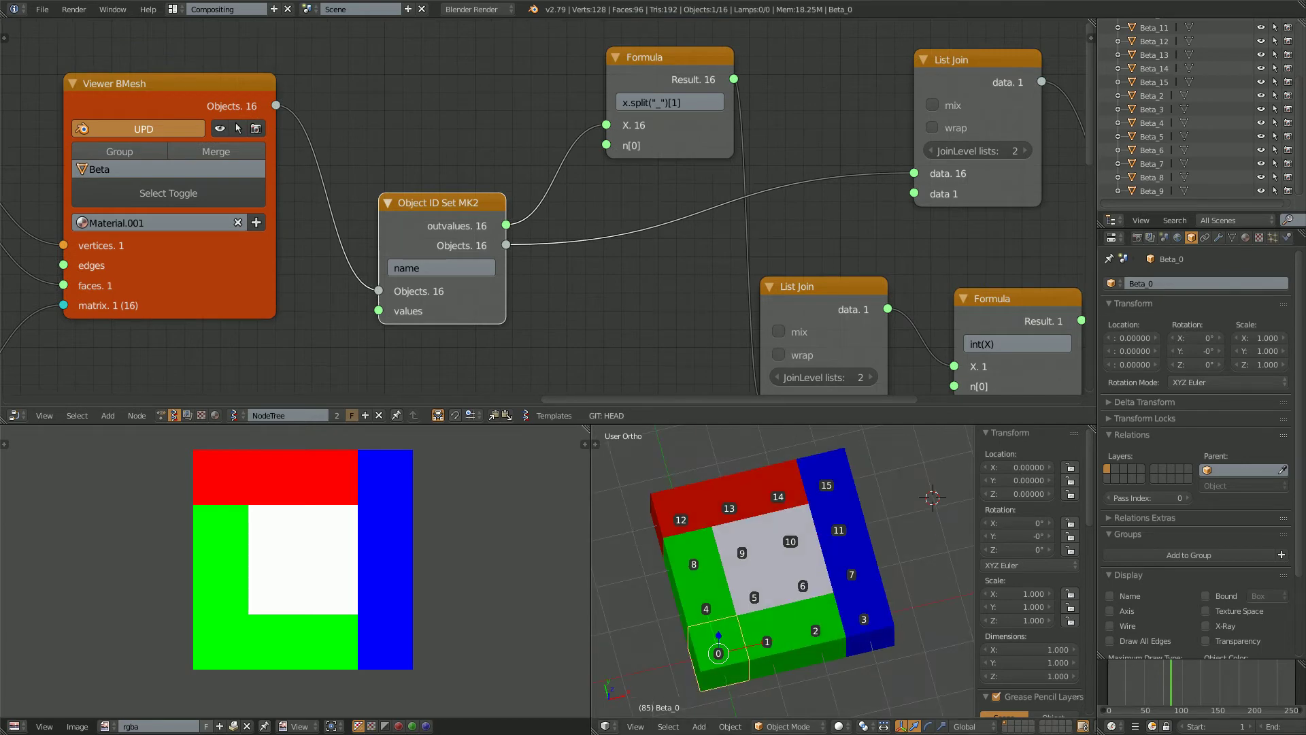
middle_drag(764, 133, 646, 211)
scroll(662, 147, up, 6)
scroll(646, 211, up, 1)
drag(507, 112, 474, 101)
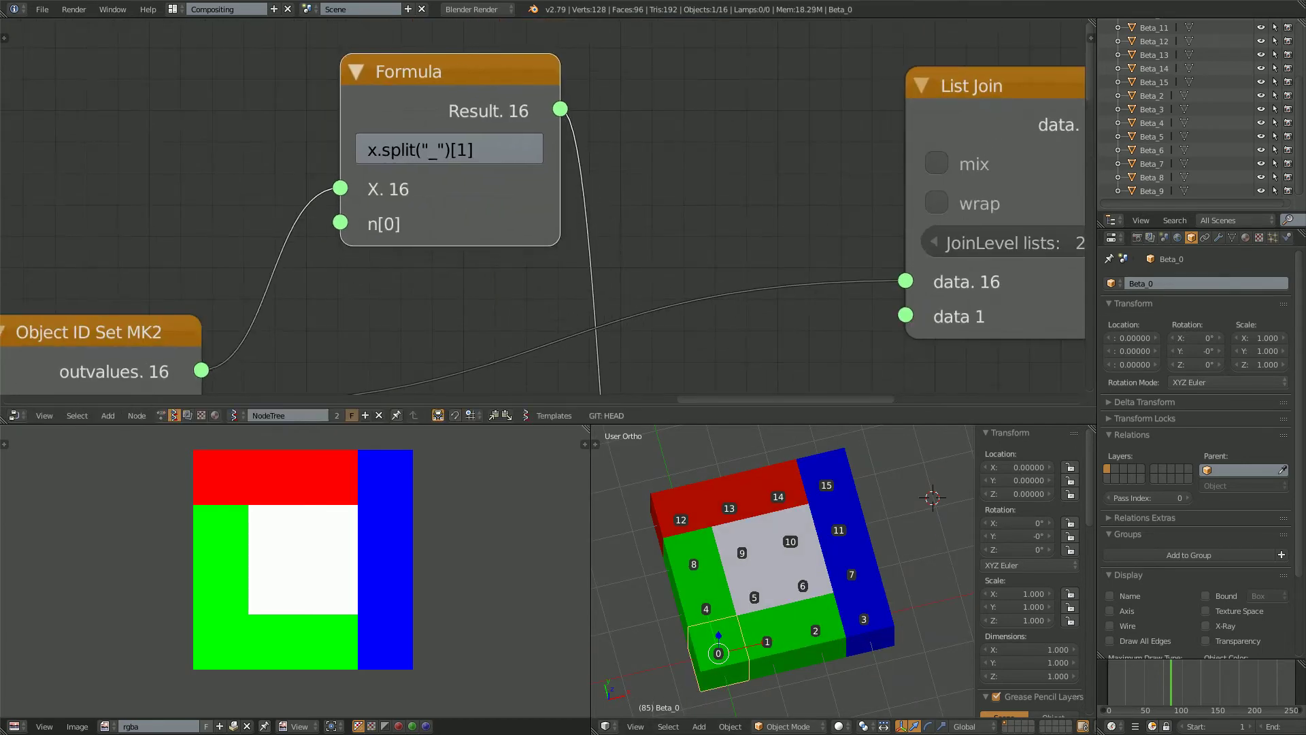
mouse_move(449, 146)
middle_down()
mouse_move(513, 177)
mouse_move(468, 158)
middle_up()
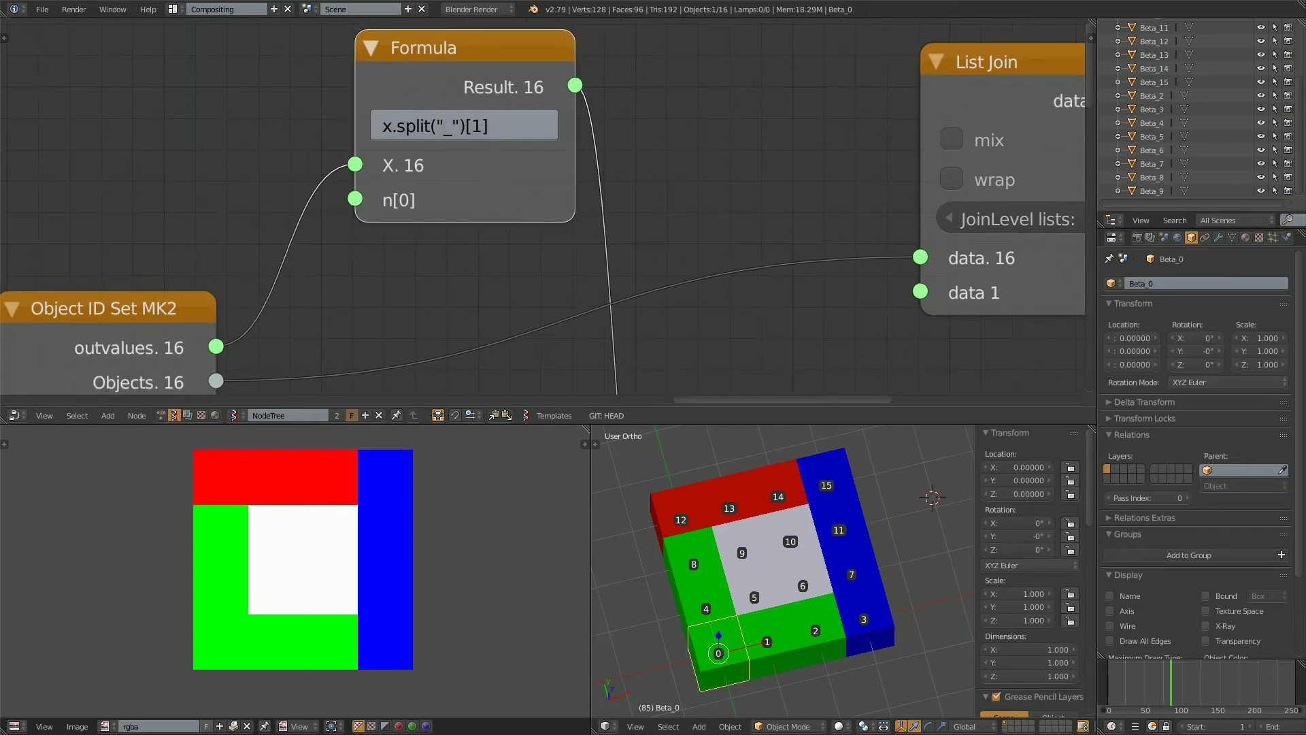
Raise the List Join node that feeds the int(X) Formula and nudge the List Sort node slightly upward
scroll(490, 161, down, 2)
middle_drag(608, 331, 542, 209)
scroll(541, 209, down, 4)
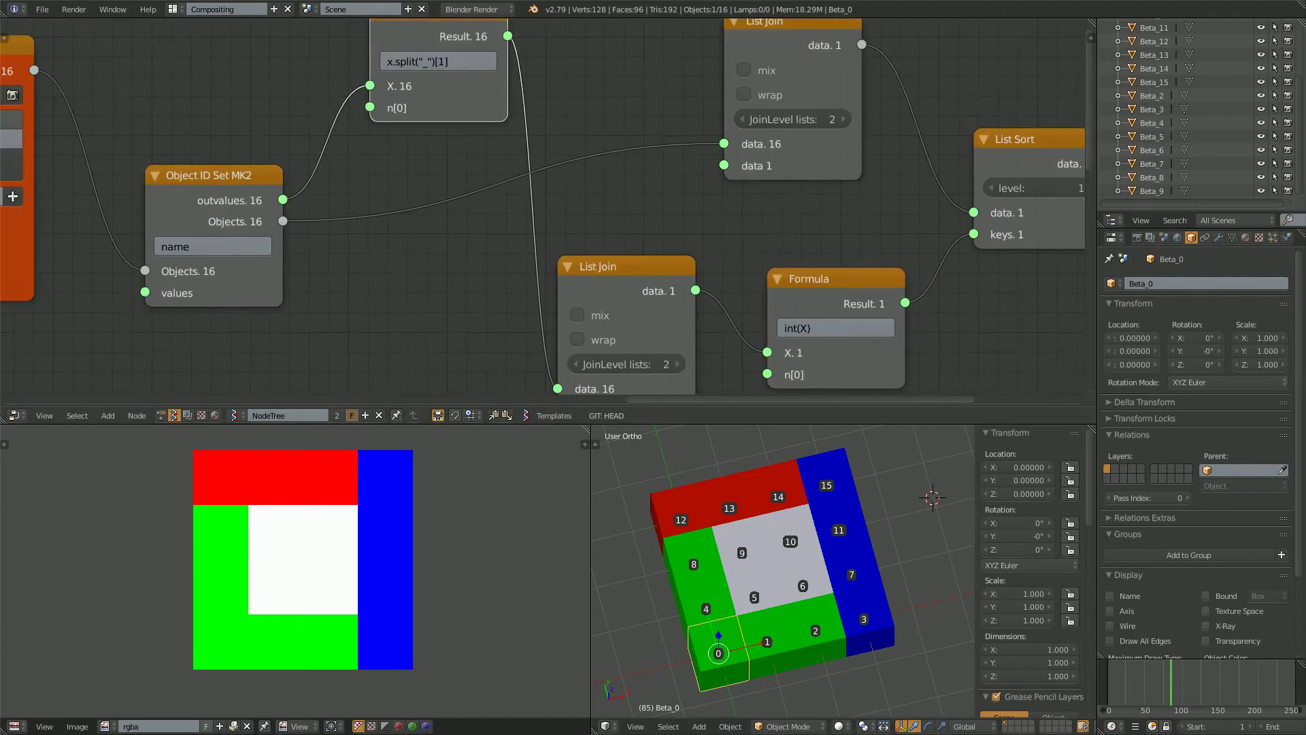
drag(626, 268, 629, 227)
click(816, 279)
middle_drag(823, 276, 659, 374)
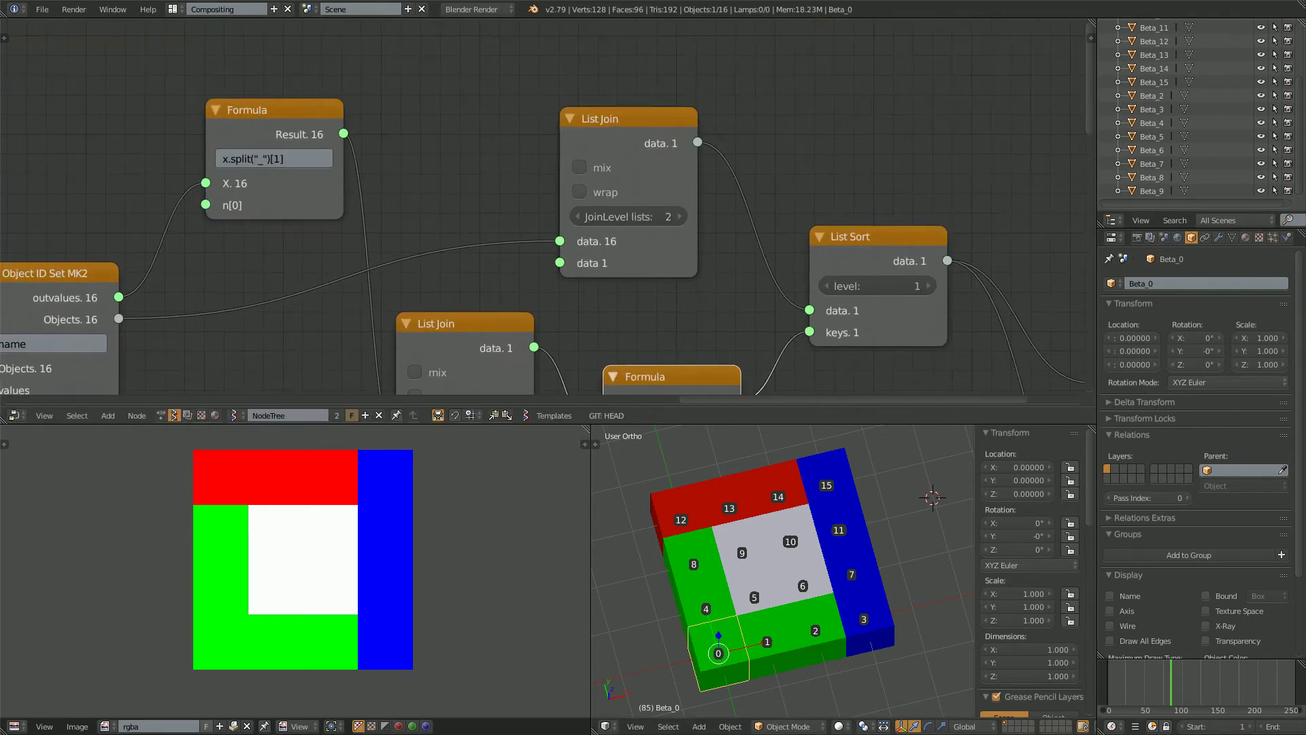
drag(857, 239, 862, 229)
middle_drag(862, 230, 805, 163)
scroll(805, 163, down, 1)
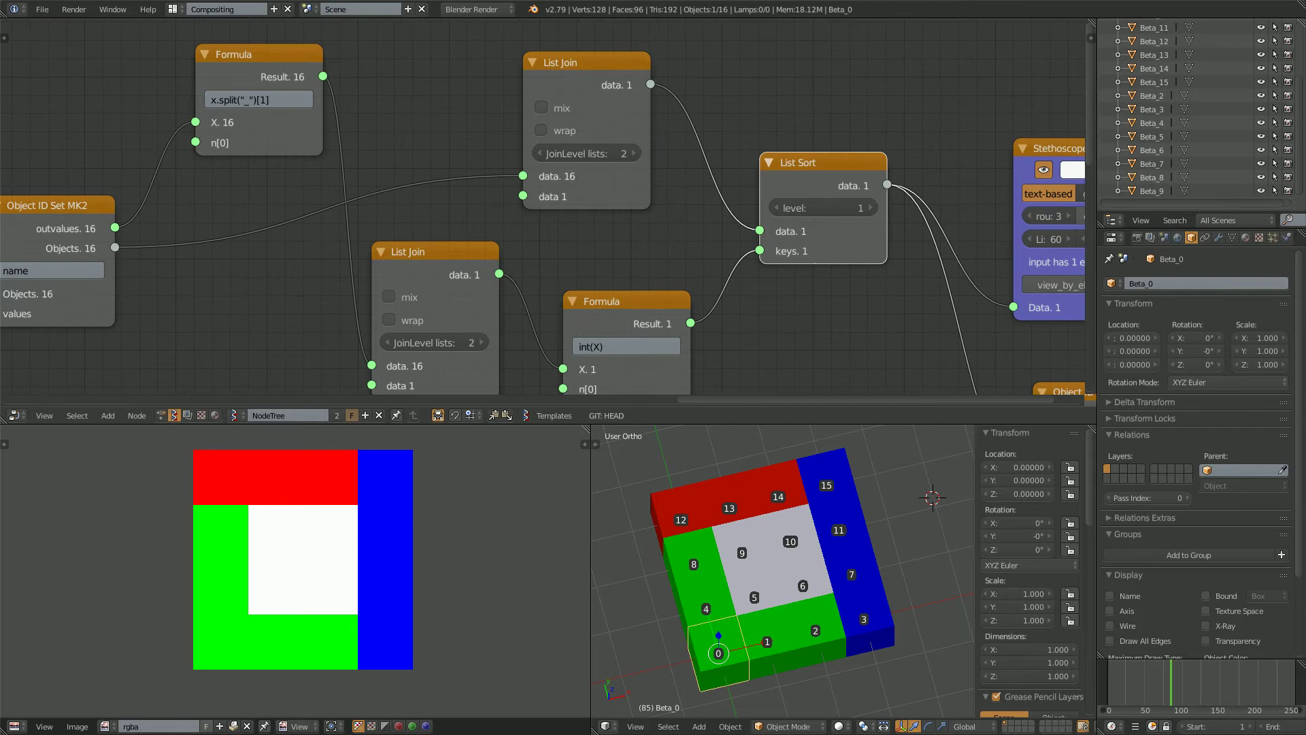
Shift the lower List Join node and the int(X) Formula node slightly upward
middle_drag(545, 204, 506, 182)
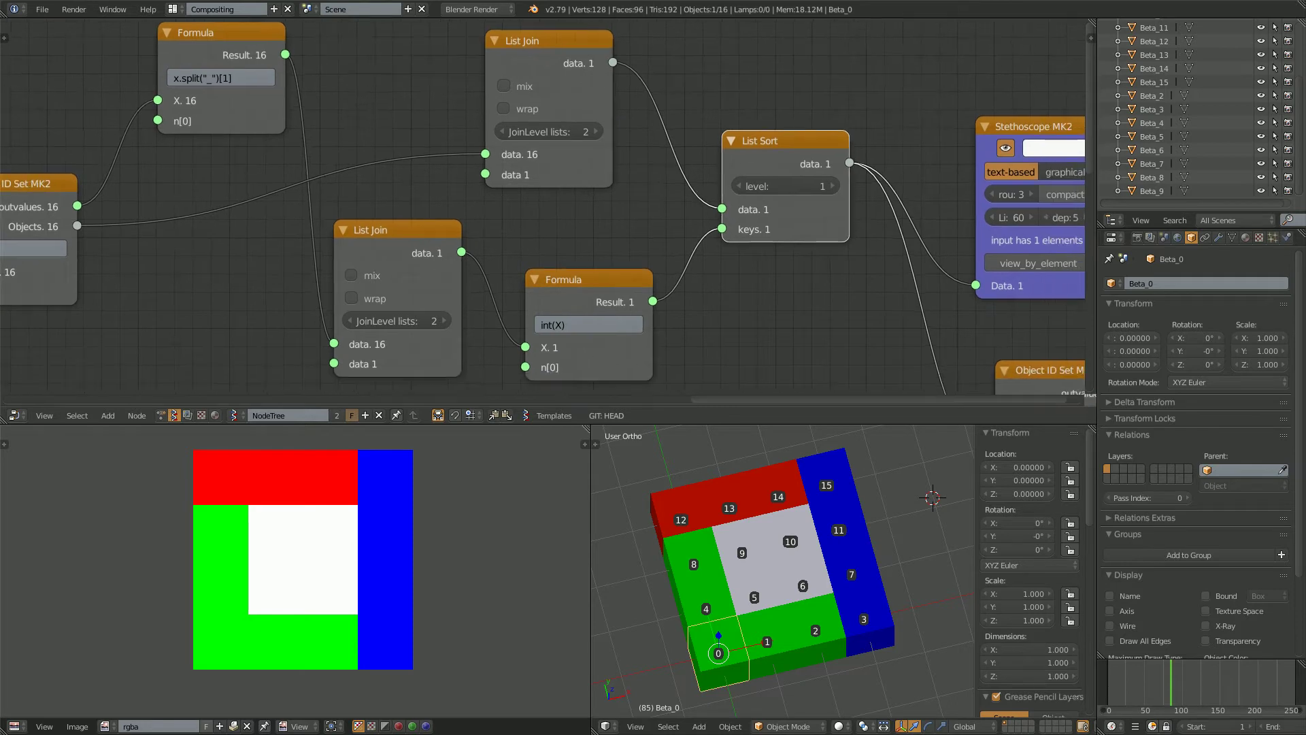
mouse_move(409, 231)
mouse_down()
mouse_move(394, 231)
mouse_move(402, 214)
mouse_up()
scroll(457, 141, down, 1)
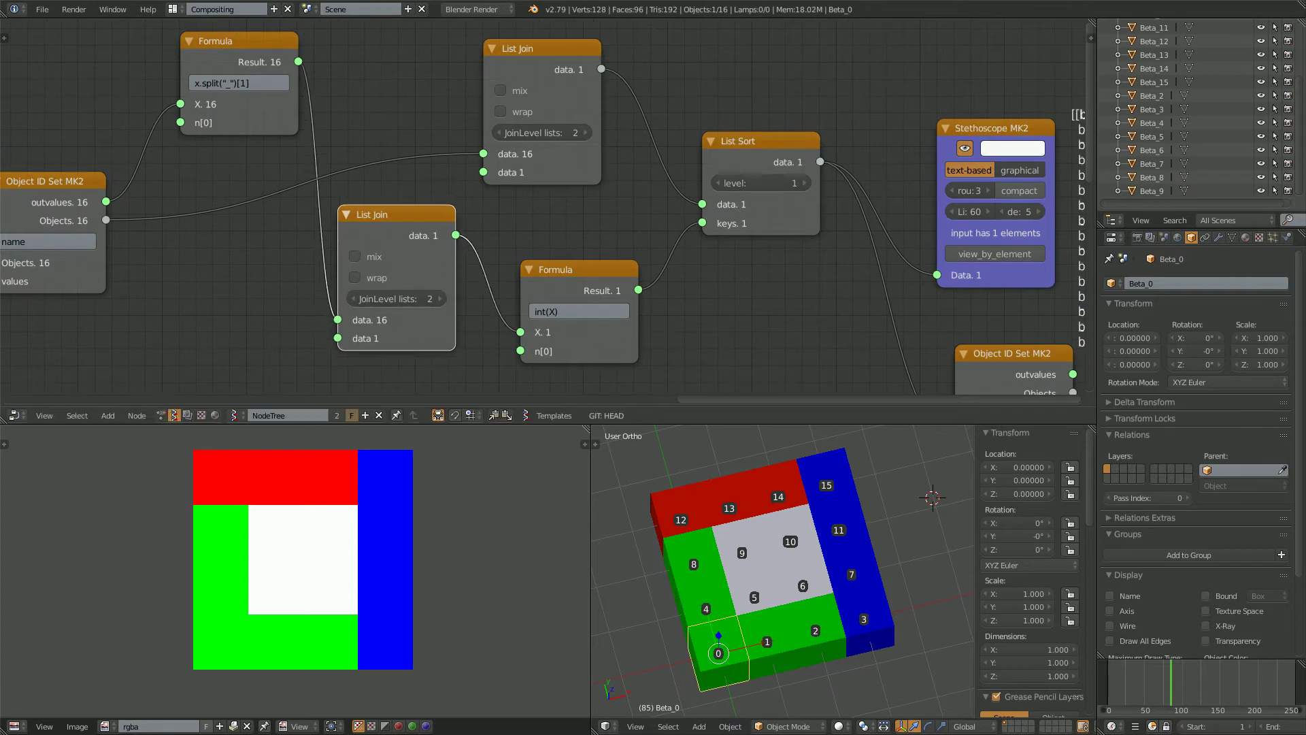
drag(575, 270, 572, 237)
scroll(573, 272, up, 2)
scroll(545, 209, down, 1)
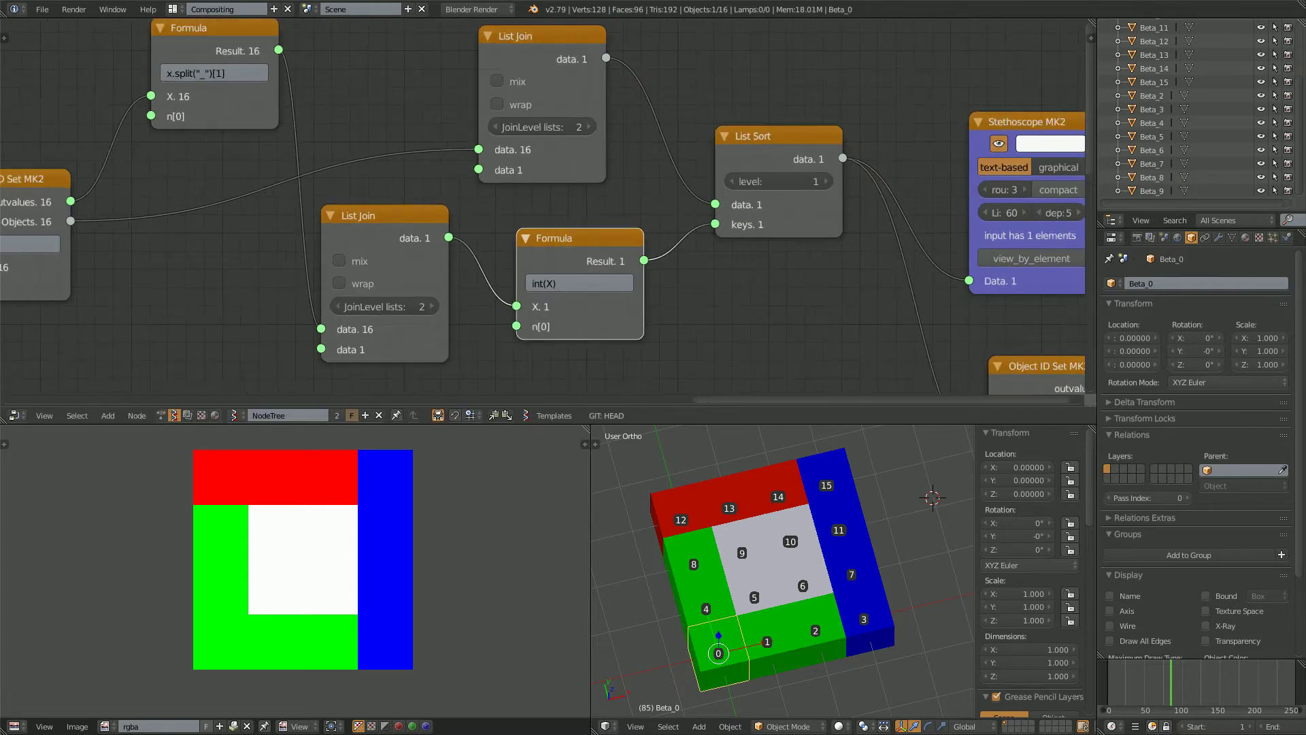
Move the x.split("_")[1] Formula and the lower List Join slightly left, and select the int(X) Formula node
drag(204, 31, 182, 35)
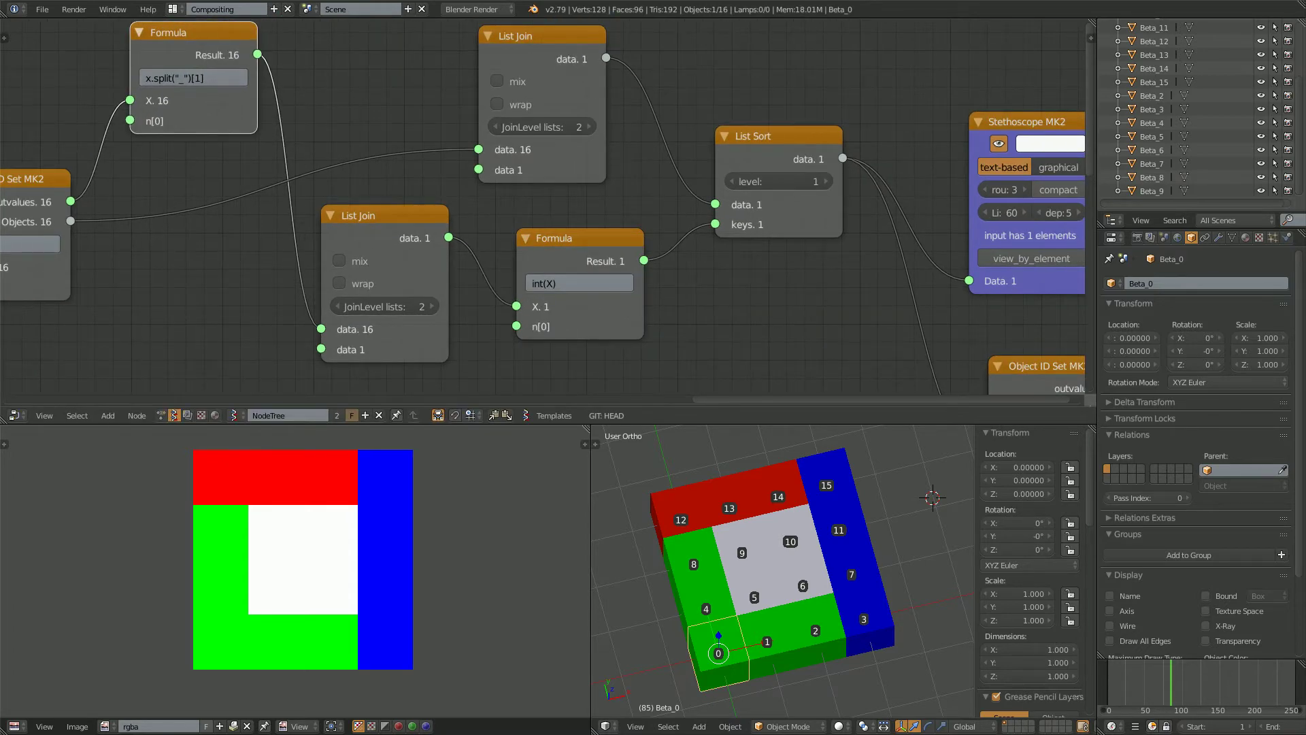
drag(381, 215, 371, 213)
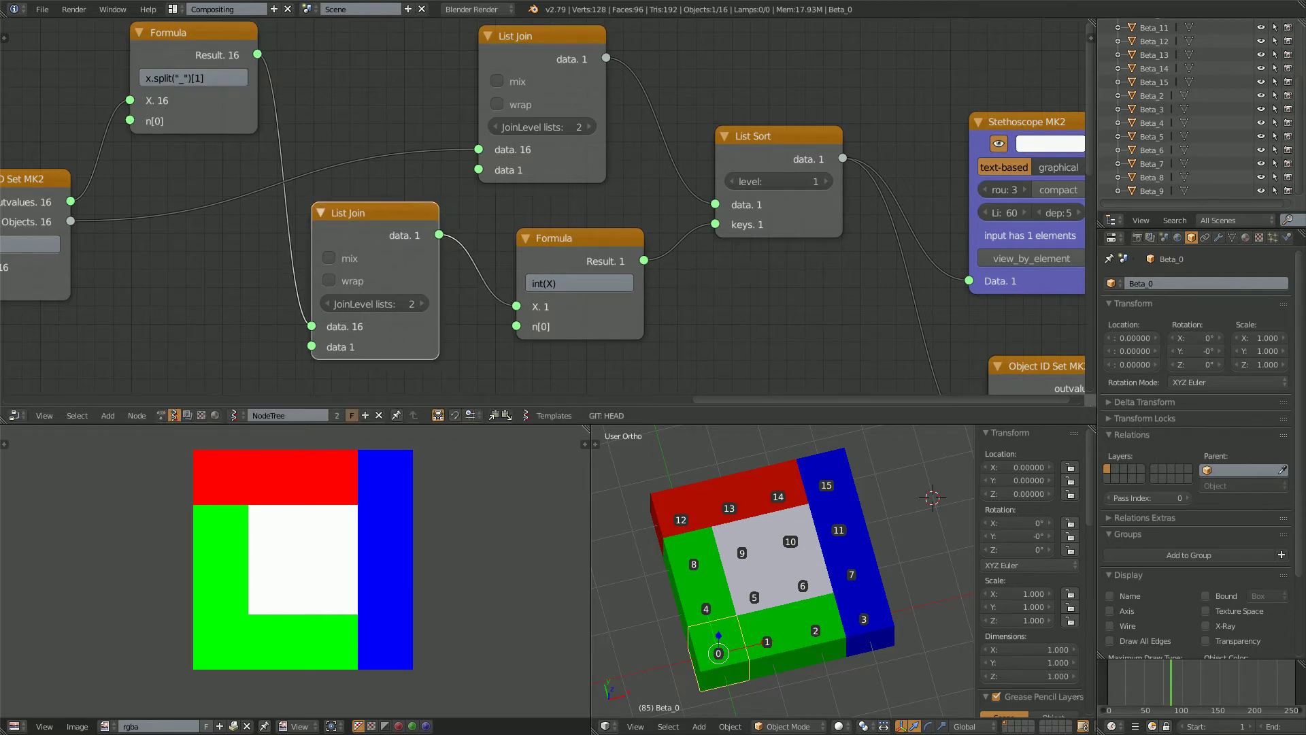
click(580, 239)
middle_drag(579, 239, 545, 240)
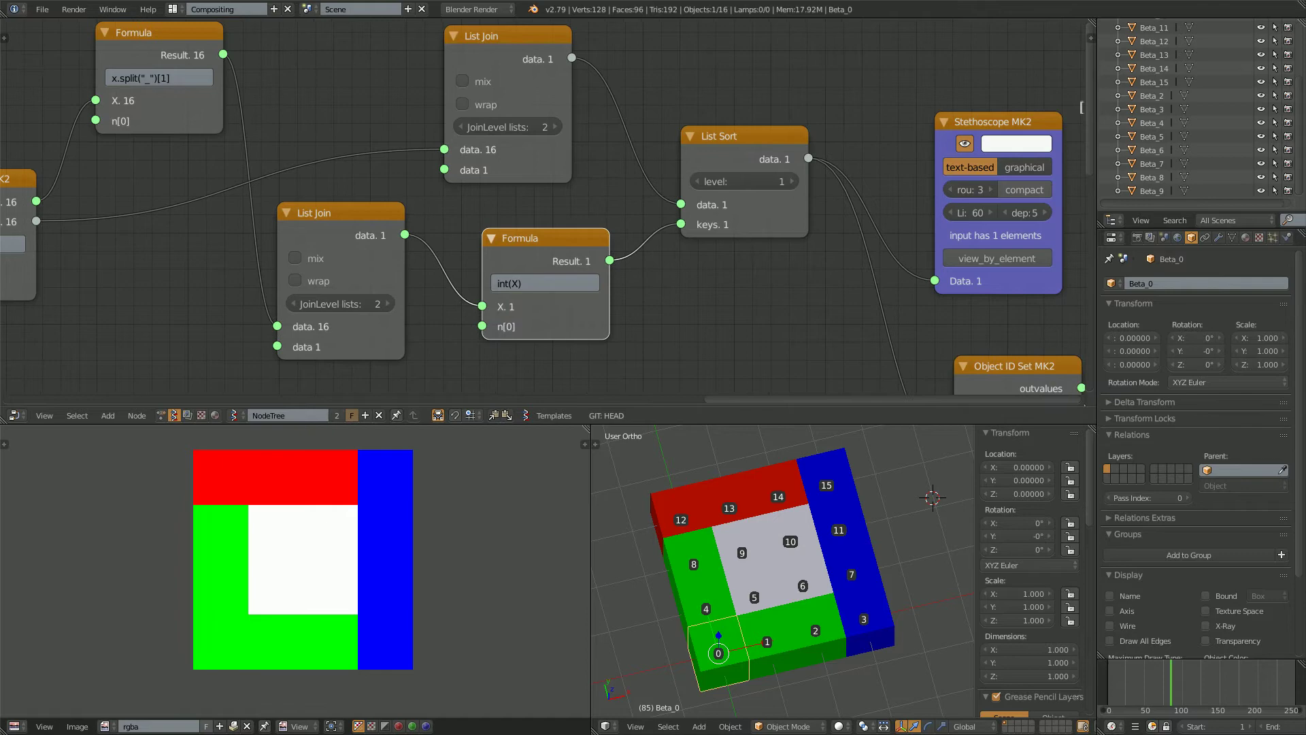
Raise the List Join node that feeds List Sort's data input
drag(527, 37, 516, 31)
middle_drag(516, 30, 467, 36)
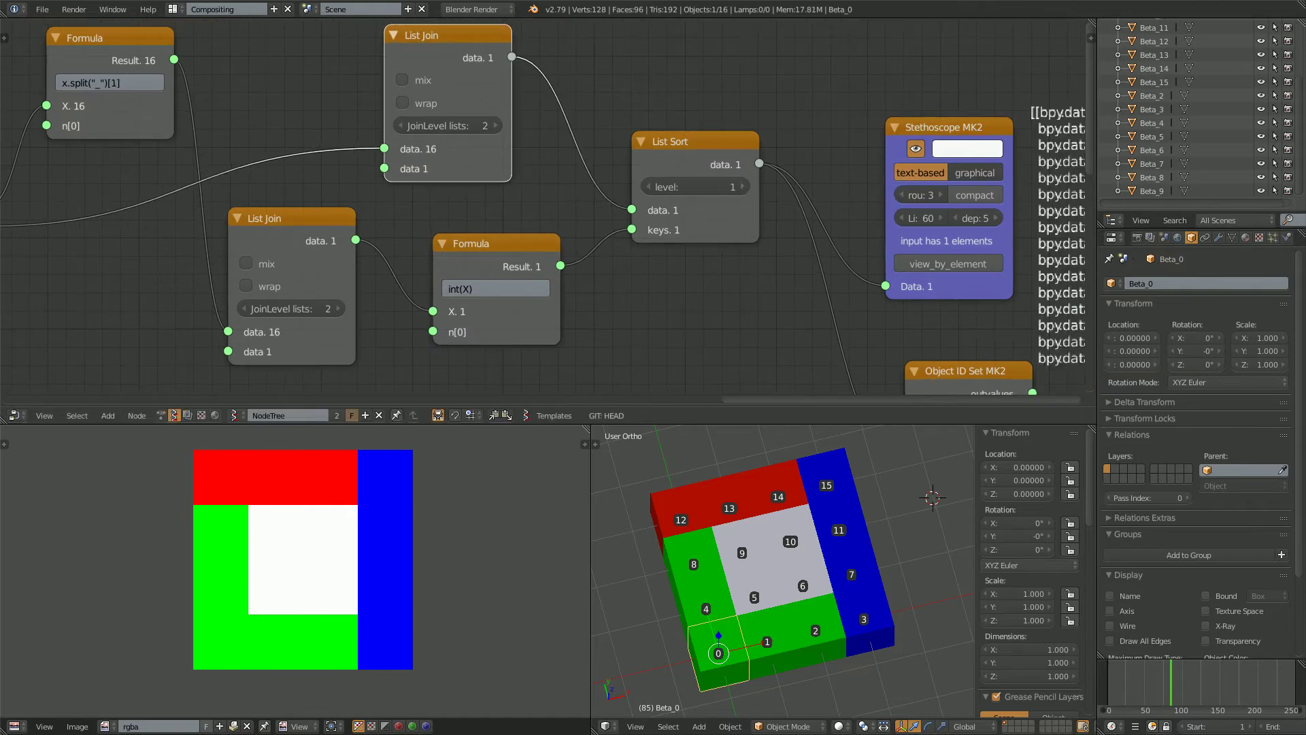
scroll(557, 201, down, 1)
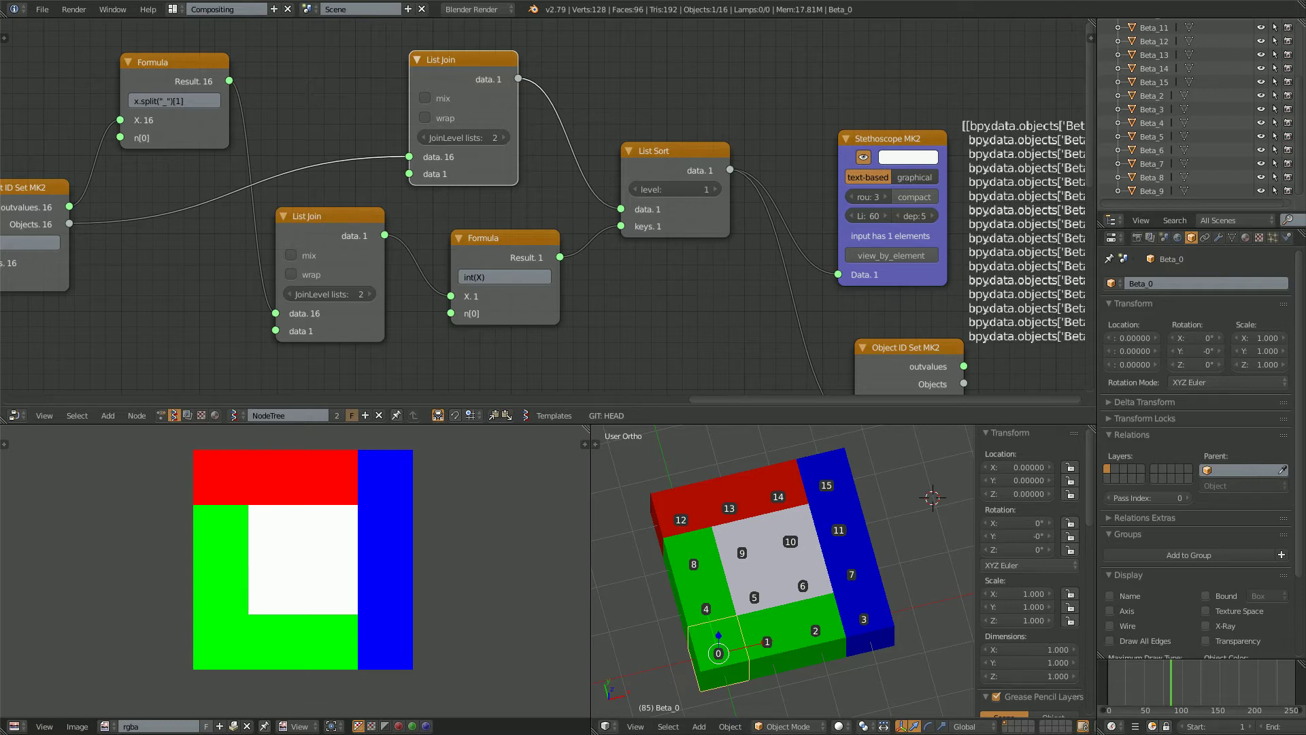
middle_drag(477, 63, 459, 60)
drag(459, 59, 456, 45)
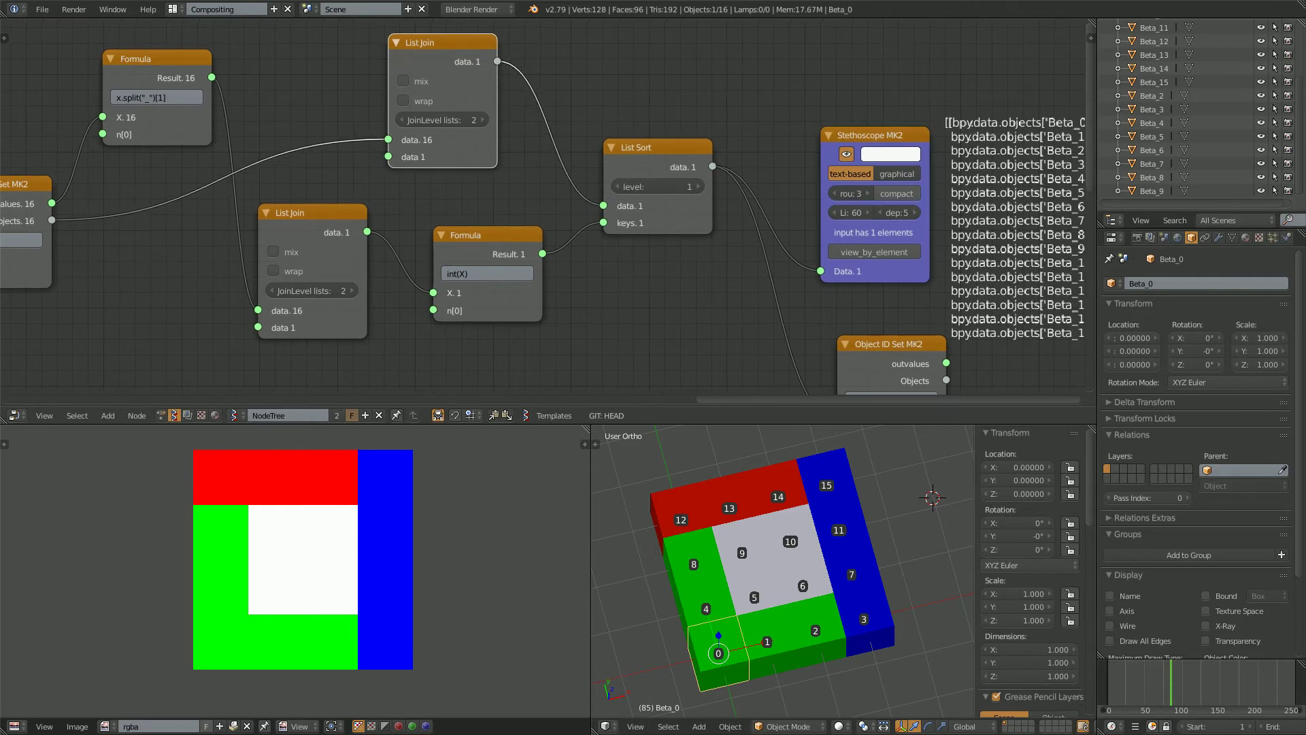
Nudge the List Sort node and raise its connected Stethoscope MK2 node farther above the color Object ID Set MK2 node
middle_drag(456, 45, 419, 43)
drag(605, 145, 619, 138)
middle_drag(782, 143, 623, 122)
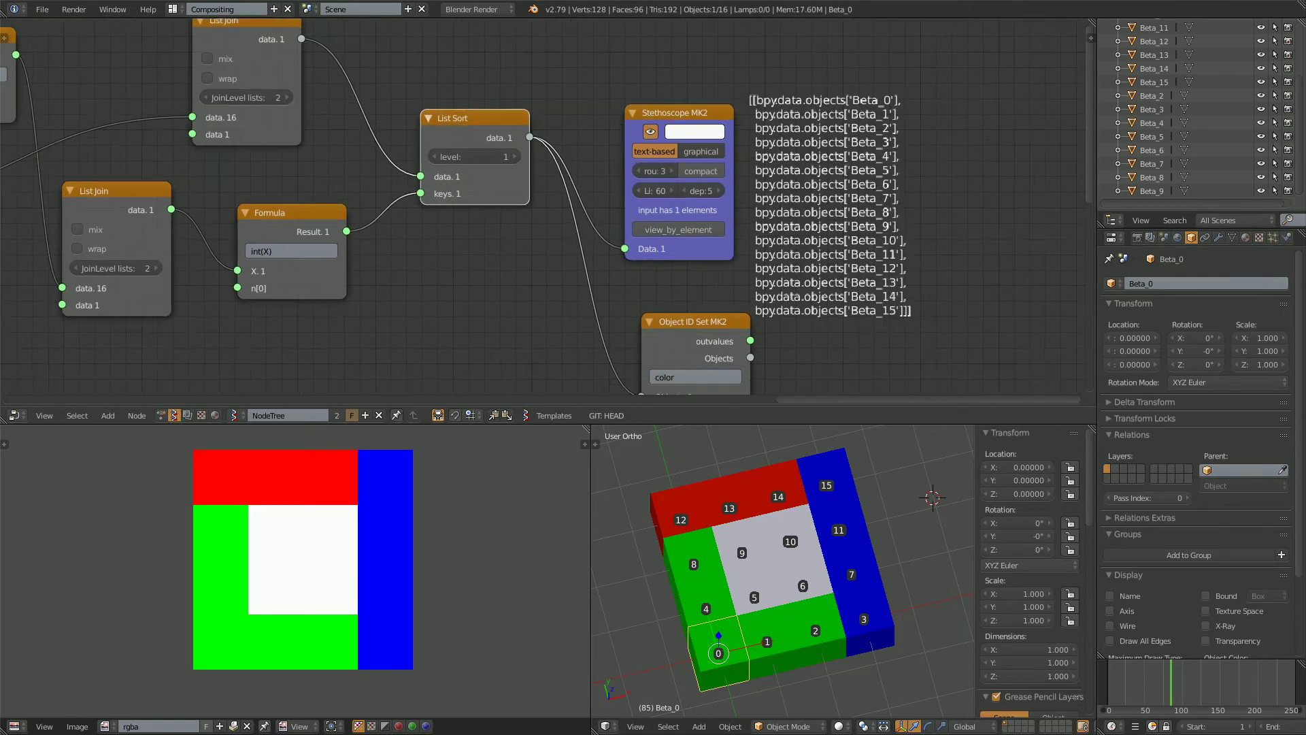
click(675, 112)
drag(675, 113, 662, 66)
middle_drag(662, 67, 557, 61)
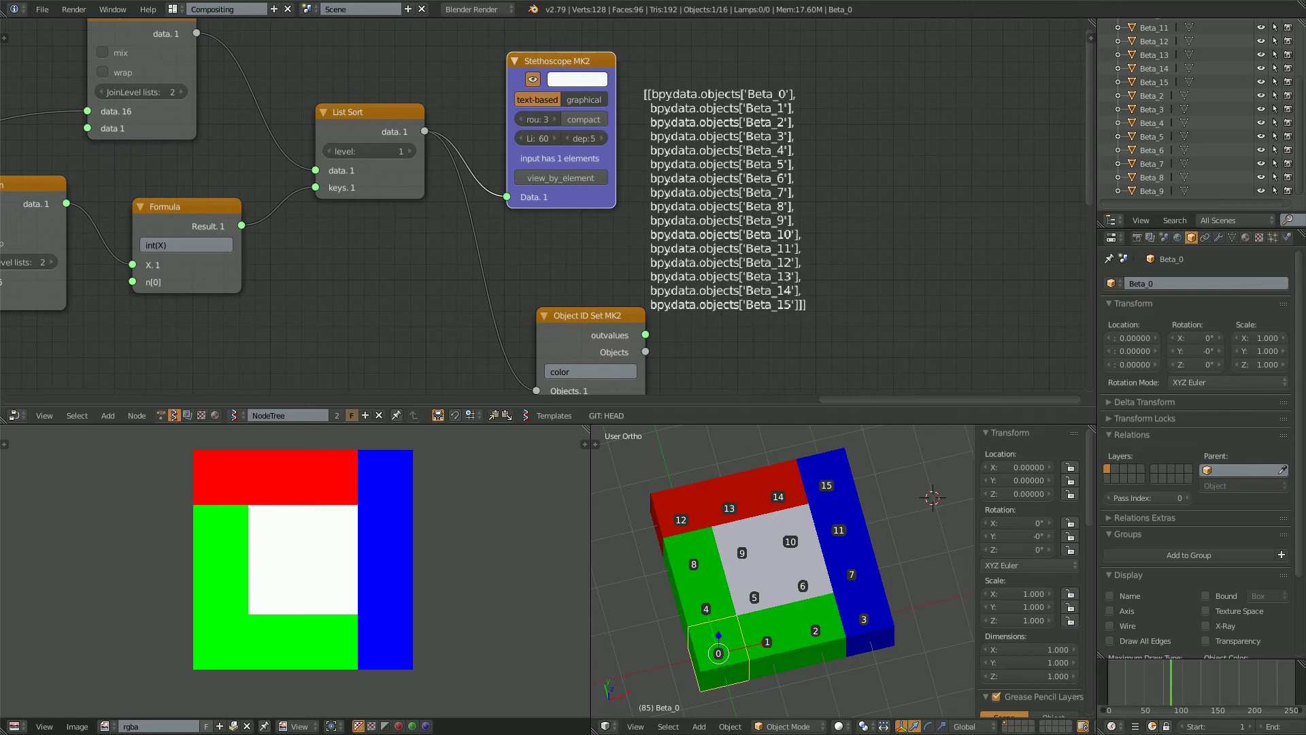
Set the current frame to 50 and view the colored cubes from a lower angle
click(1145, 682)
scroll(604, 274, up, 1)
middle_drag(612, 224, 657, 207)
scroll(604, 274, down, 3)
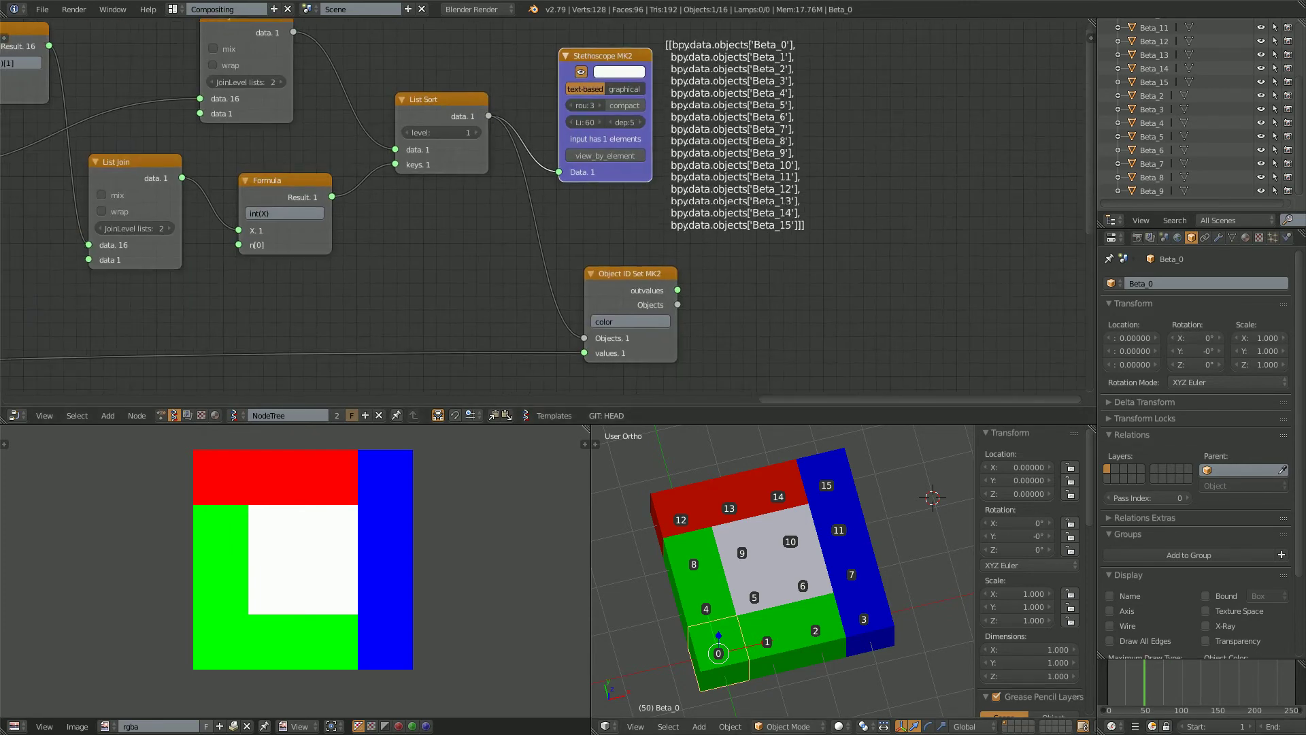
middle_drag(748, 544, 753, 529)
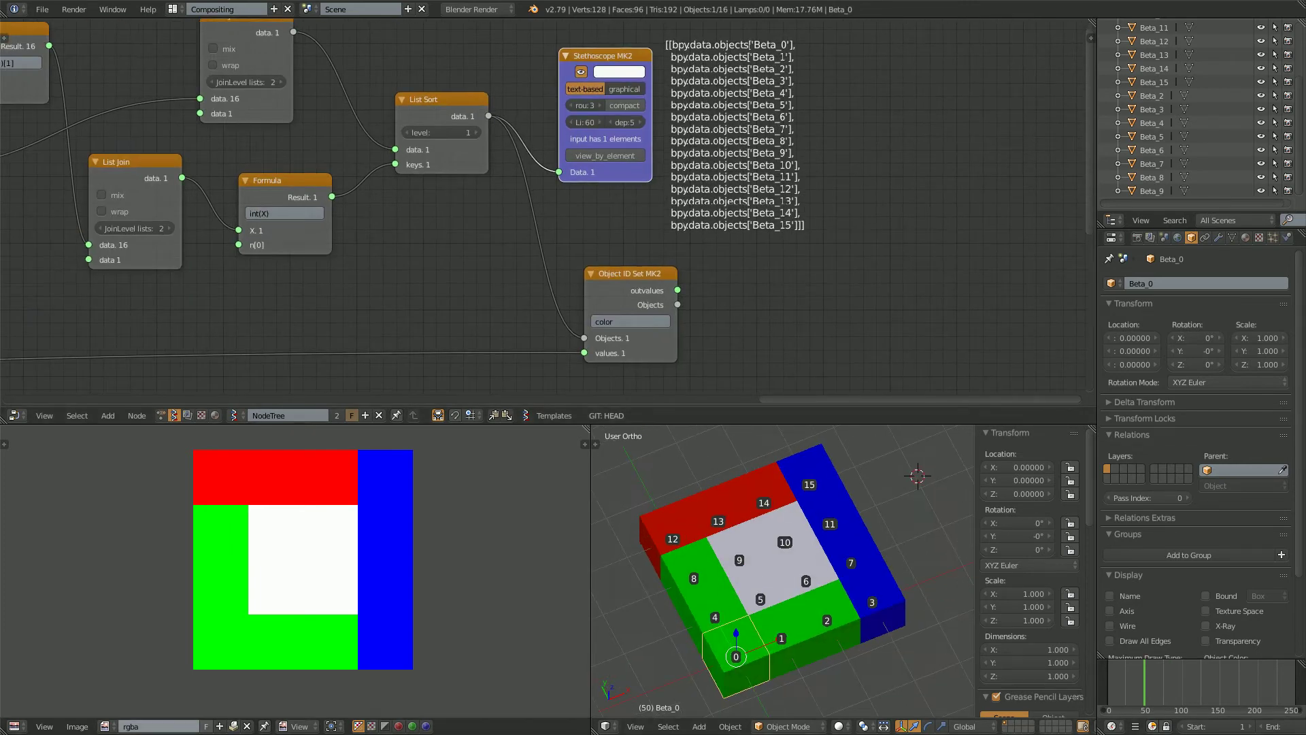
Check the images available in the image editor and in the Object ID Selector node, keeping rgba chosen in both
click(105, 726)
key(Escape)
mouse_move(300, 565)
middle_down()
mouse_move(317, 574)
mouse_move(295, 574)
middle_up()
scroll(316, 573, down, 1)
scroll(476, 225, down, 1)
middle_drag(476, 225, 655, 209)
scroll(608, 192, down, 2)
middle_drag(224, 204, 1023, 193)
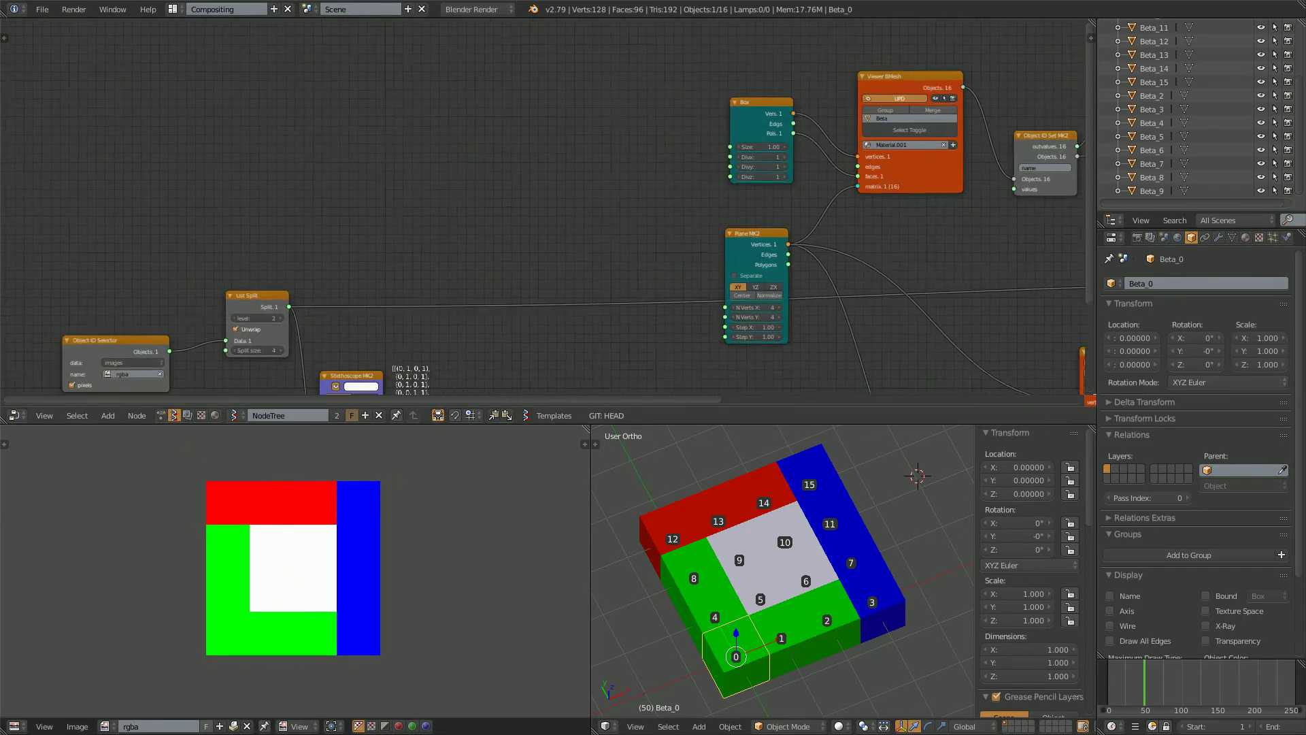
middle_drag(248, 331, 542, 204)
scroll(542, 204, up, 7)
click(321, 284)
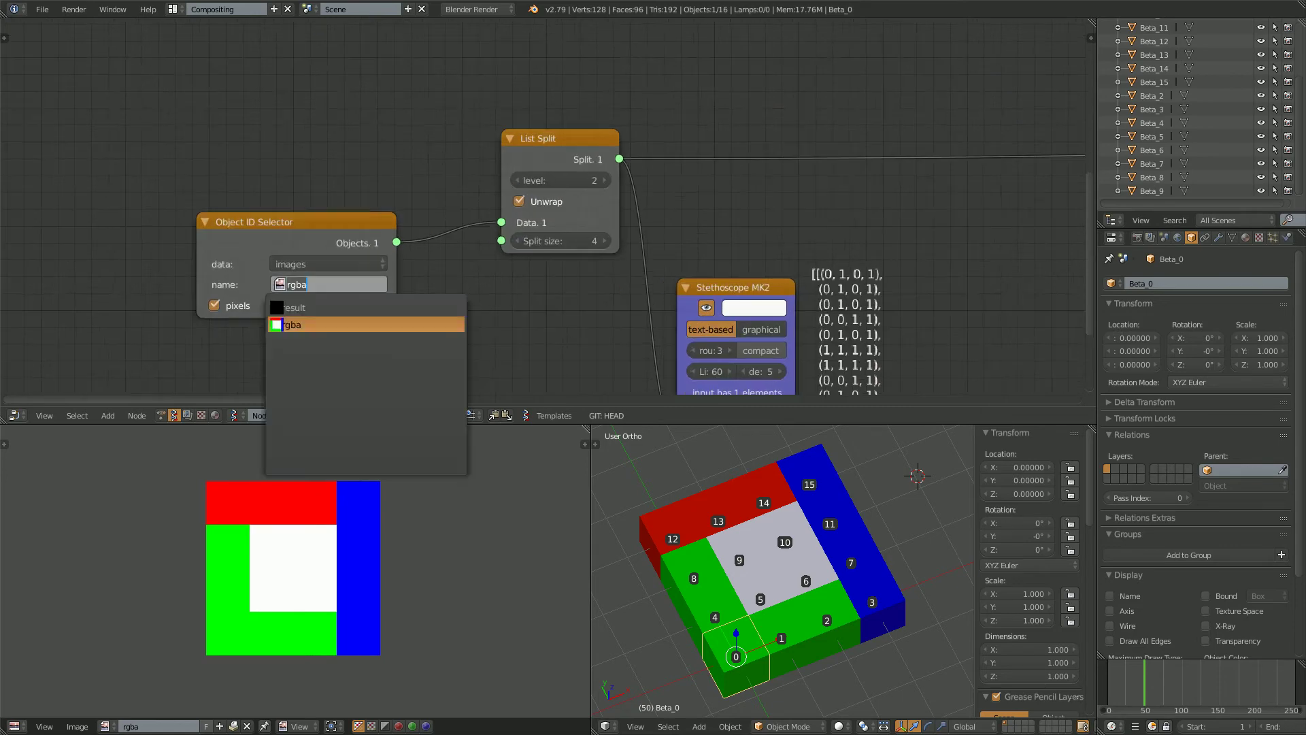
key(Escape)
Review the node tree from the Object ID Selector and List Split to the Plane MK2 outputs
scroll(324, 300, down, 4)
middle_drag(323, 300, 228, 204)
scroll(319, 151, down, 3)
middle_drag(319, 151, 268, 153)
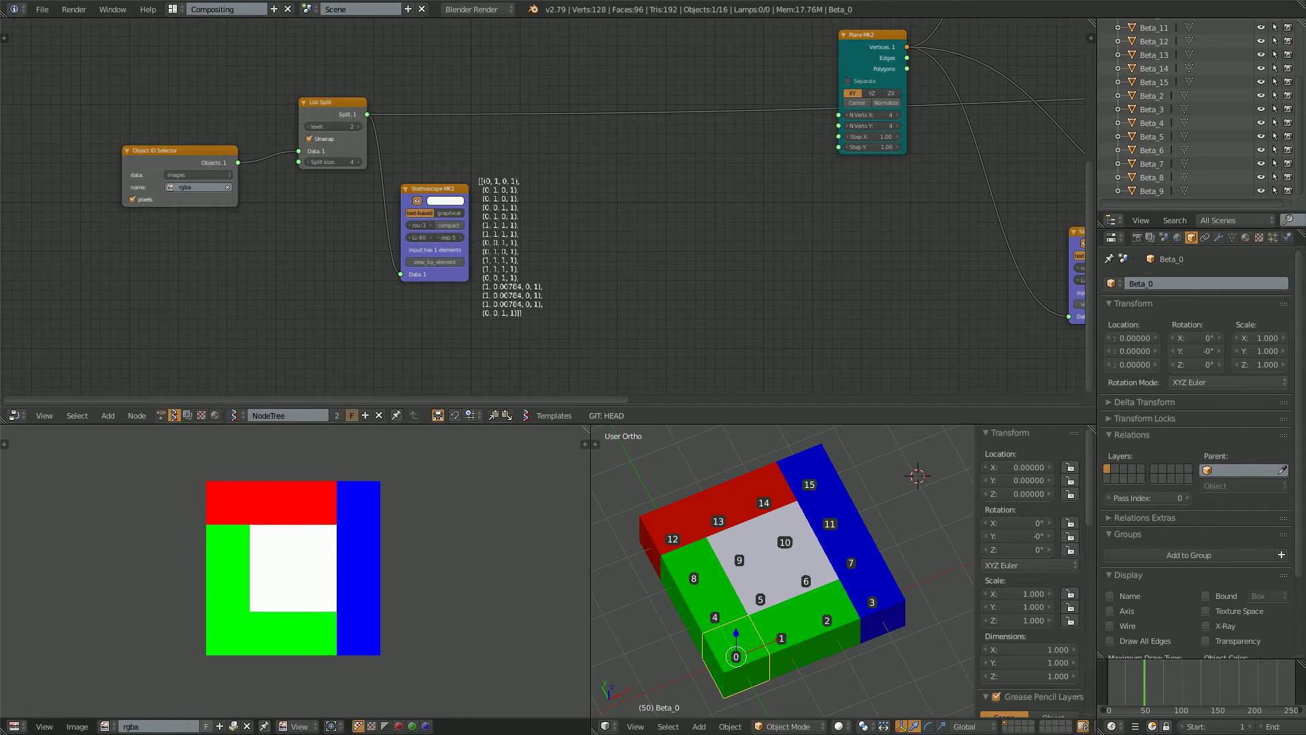
middle_drag(476, 327, 342, 341)
middle_drag(748, 285, 276, 281)
scroll(783, 546, down, 2)
Deselect all the cubes in the 3D view
mouse_move(783, 545)
middle_down()
mouse_move(765, 514)
mouse_move(790, 552)
middle_up()
scroll(786, 545, up, 2)
key(a)
key(a)
key(a)
scroll(748, 326, down, 1)
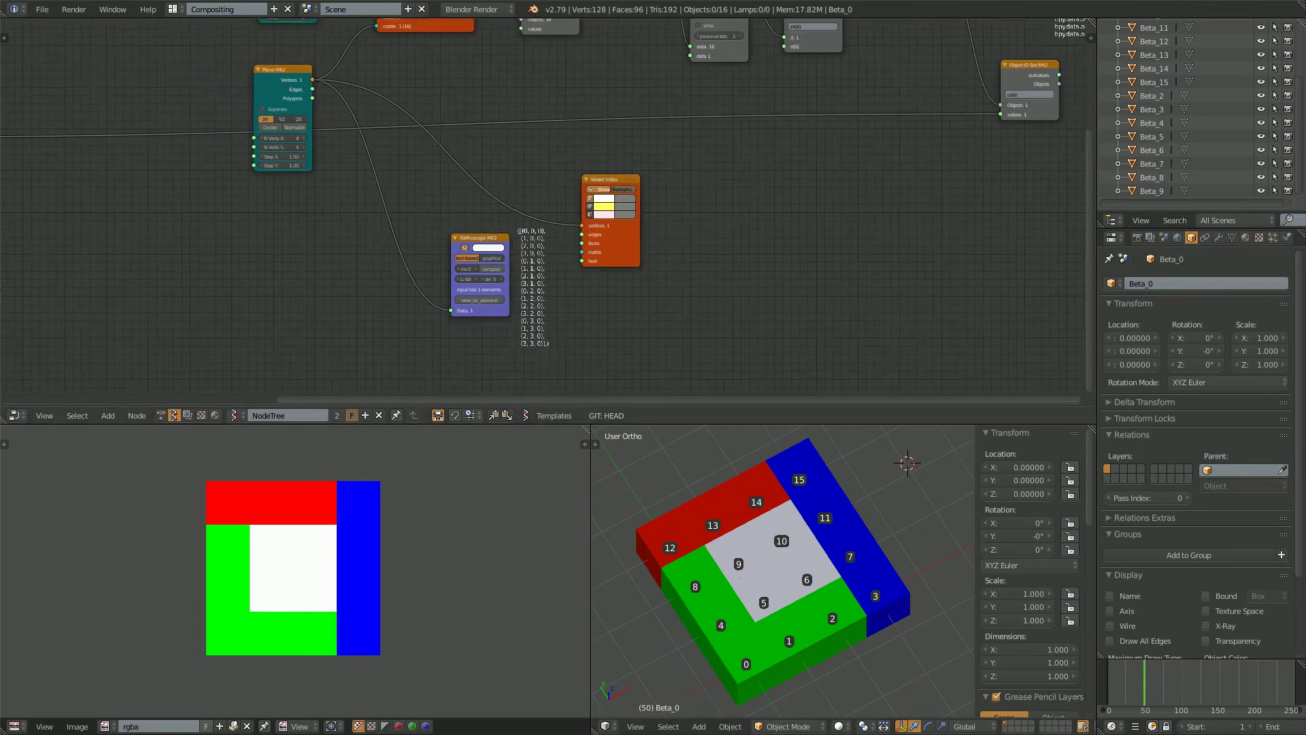
Review the sorting nodes and move the Plane MK2 node to the left of the Box node
middle_drag(850, 88, 514, 327)
scroll(391, 327, up, 3)
scroll(391, 327, up, 3)
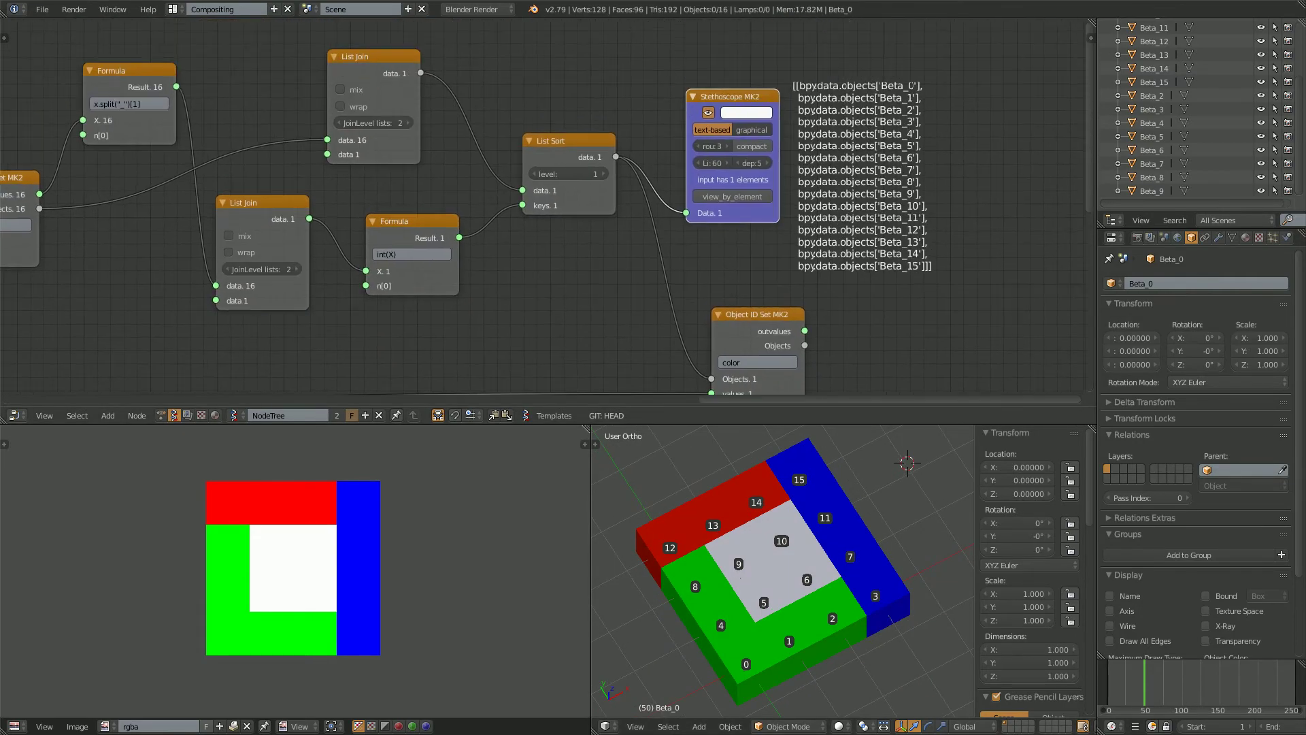
middle_drag(272, 299, 1002, 310)
middle_drag(292, 326, 498, 234)
scroll(498, 234, up, 1)
drag(498, 238, 298, 127)
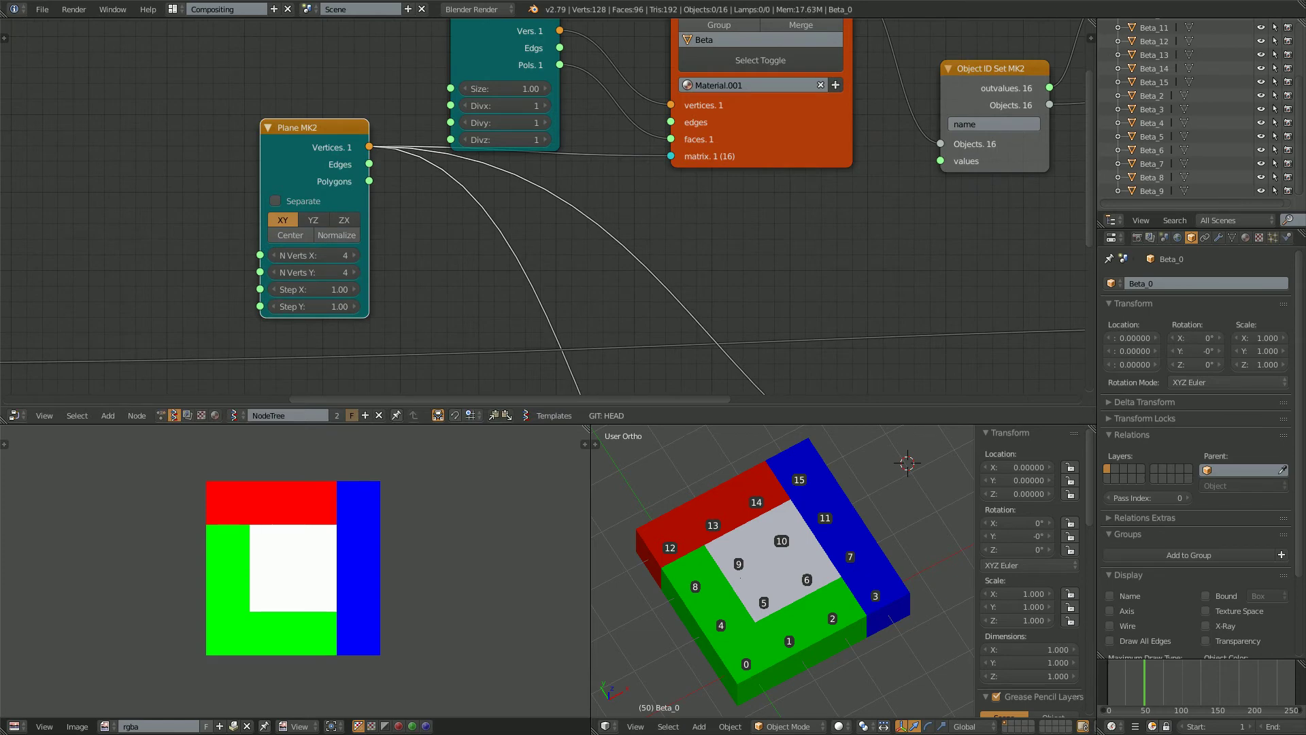
Set both N Verts X and N Verts Y of the Plane MK2 node to 16
drag(313, 255, 313, 272)
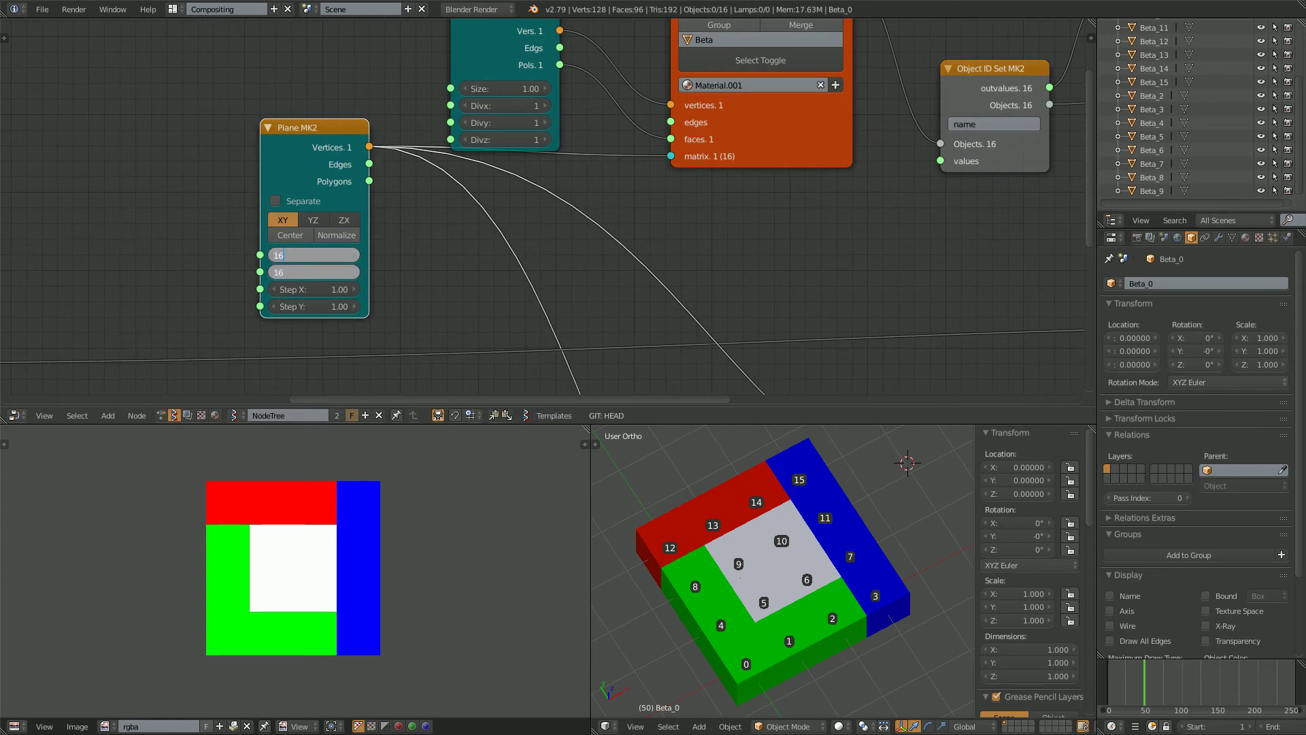
text(16)
key(Return)
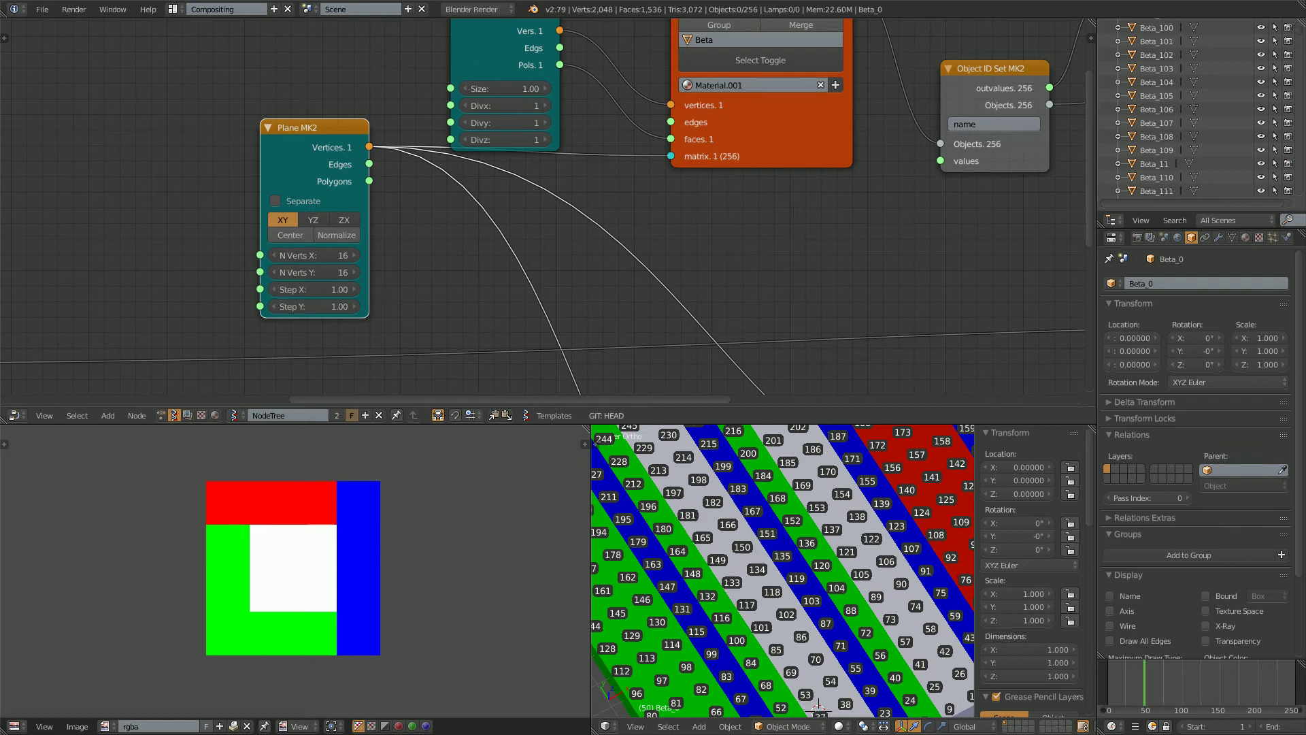
Inspect the whole 16 × 16 grid of numbered, colored cubes in the 3D view
middle_drag(844, 585, 797, 576)
scroll(714, 554, down, 1)
scroll(783, 572, down, 2)
scroll(545, 207, up, 1)
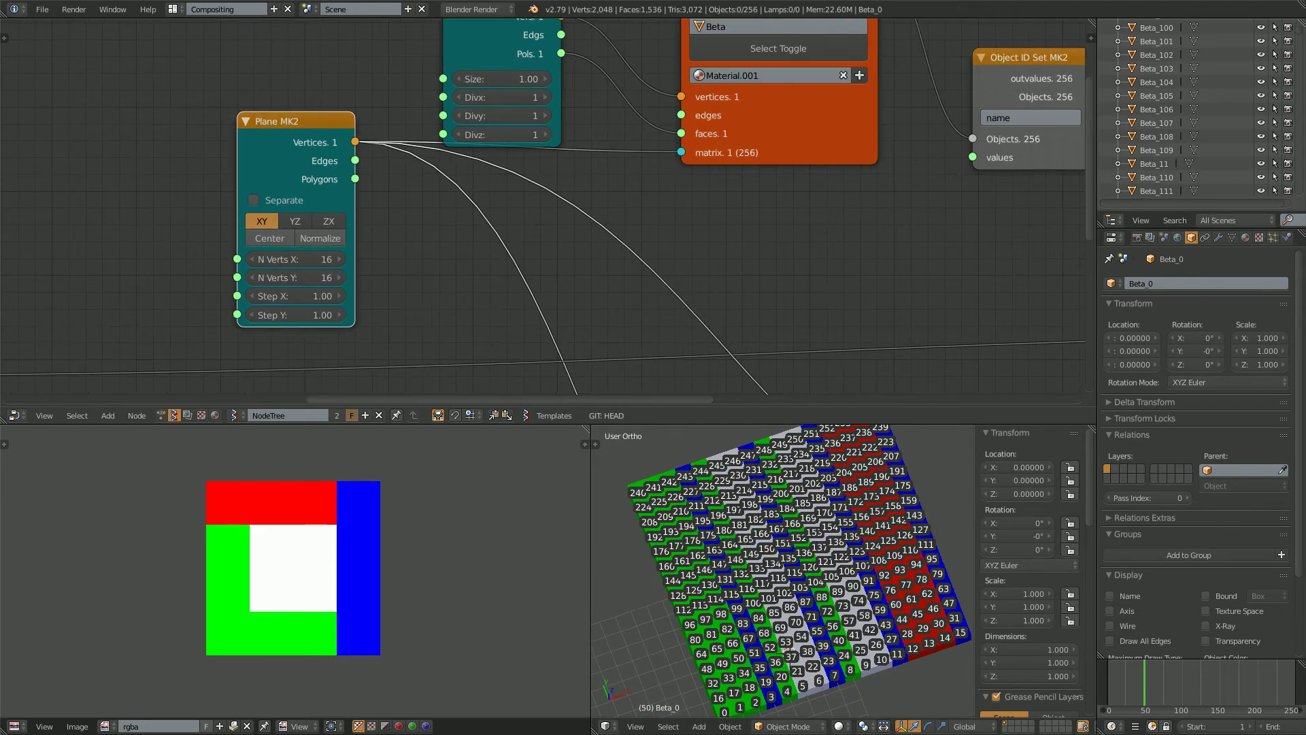
scroll(296, 224, down, 1)
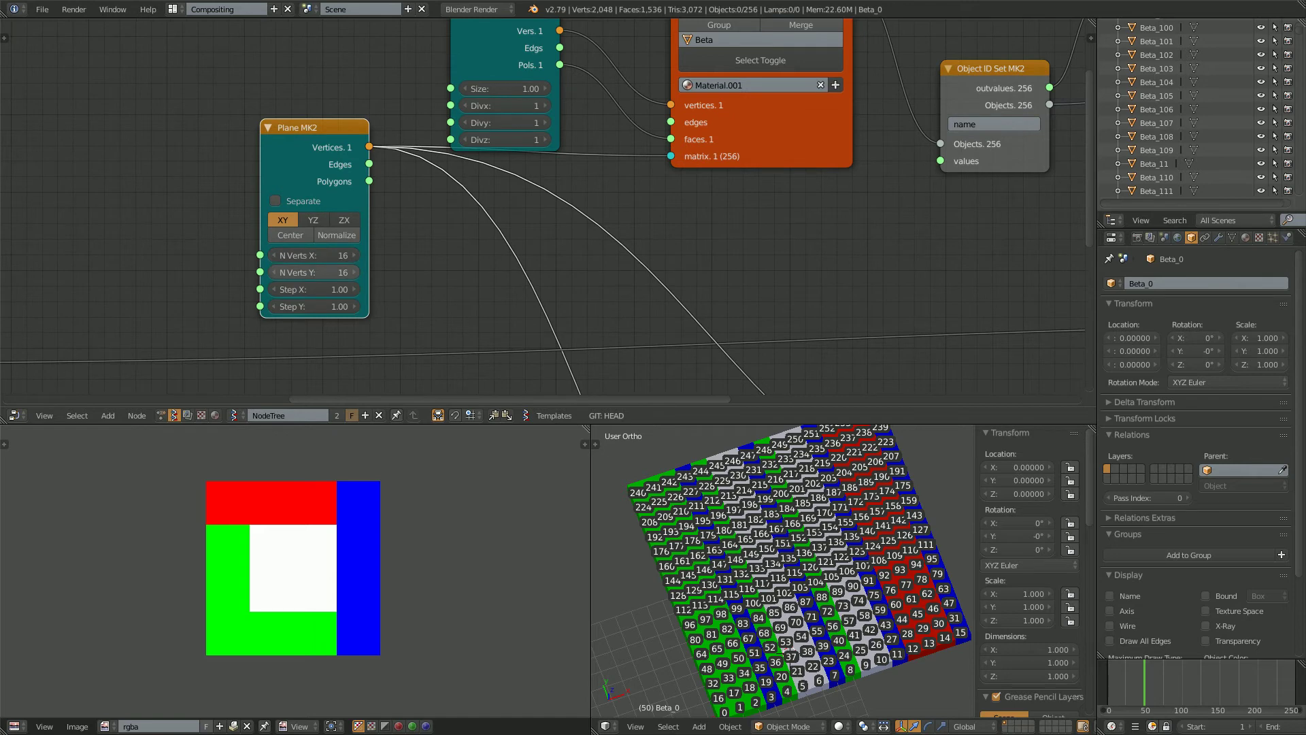
Move the Plane MK2 node slightly down and to the right in the node tree
middle_drag(314, 264, 533, 198)
scroll(728, 142, up, 1)
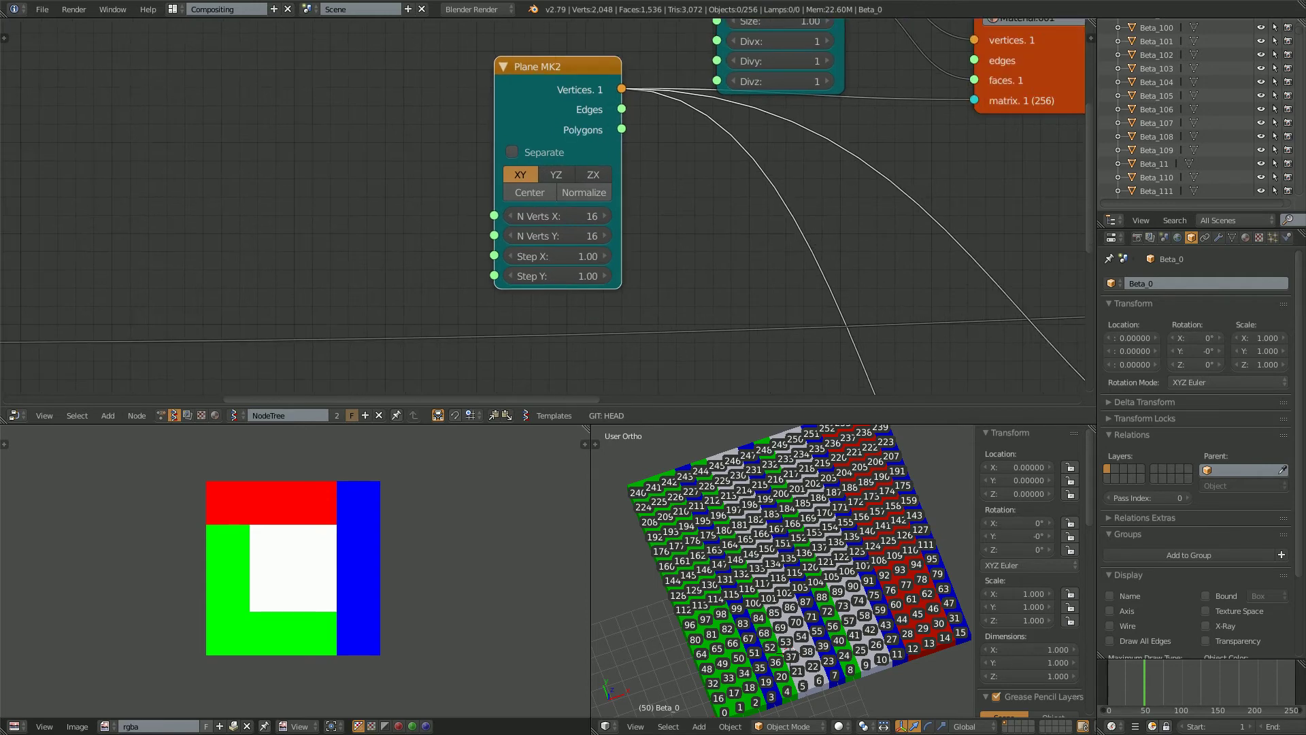
key(g)
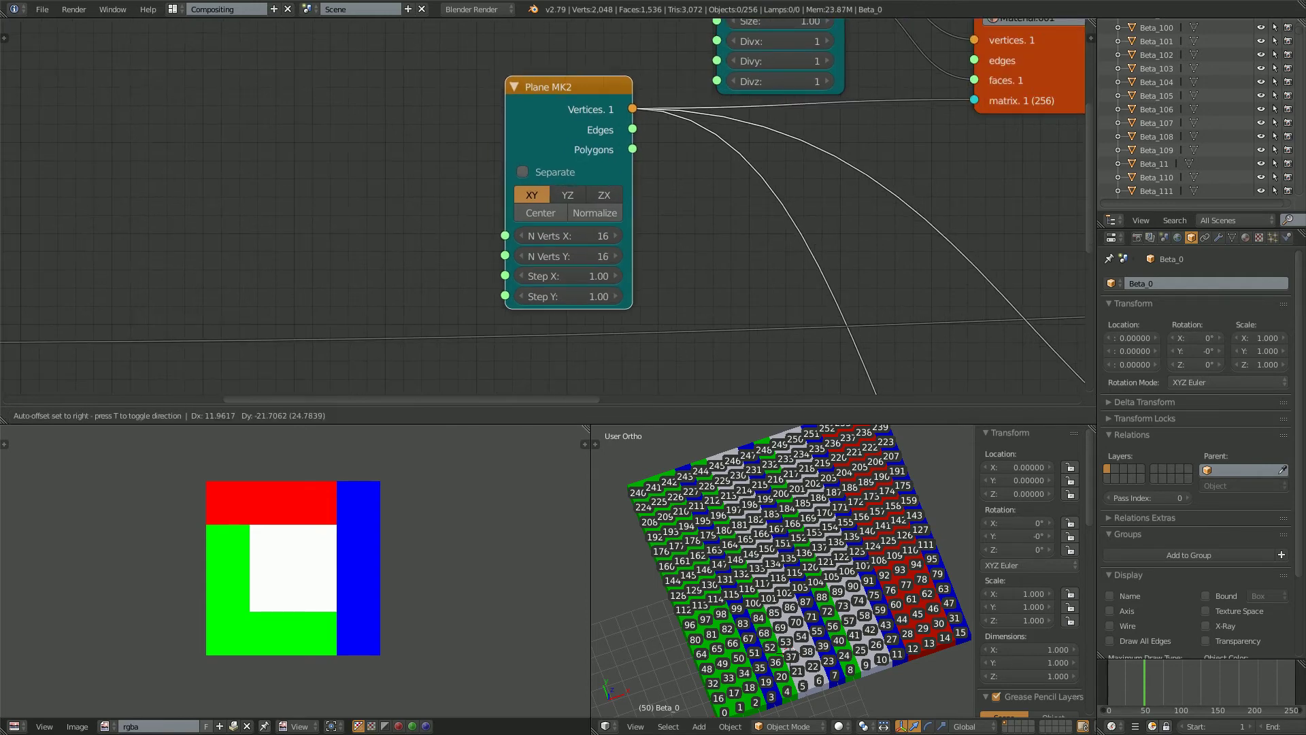
click(543, 218)
Set both N Verts X and N Verts Y of the Plane MK2 node to 4
scroll(542, 218, down, 2)
middle_drag(543, 217, 436, 206)
scroll(297, 571, up, 1)
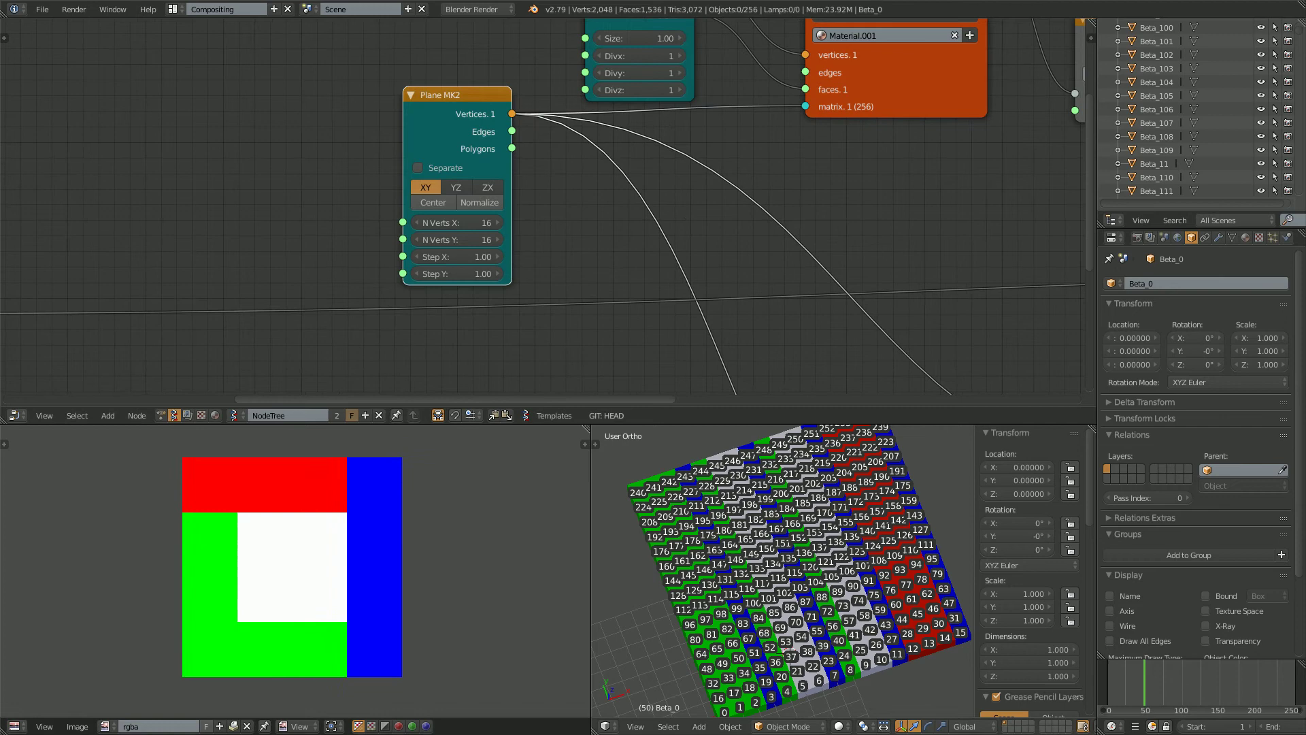
scroll(299, 217, down, 4)
middle_drag(353, 218, 557, 203)
scroll(565, 204, up, 4)
drag(571, 187, 572, 204)
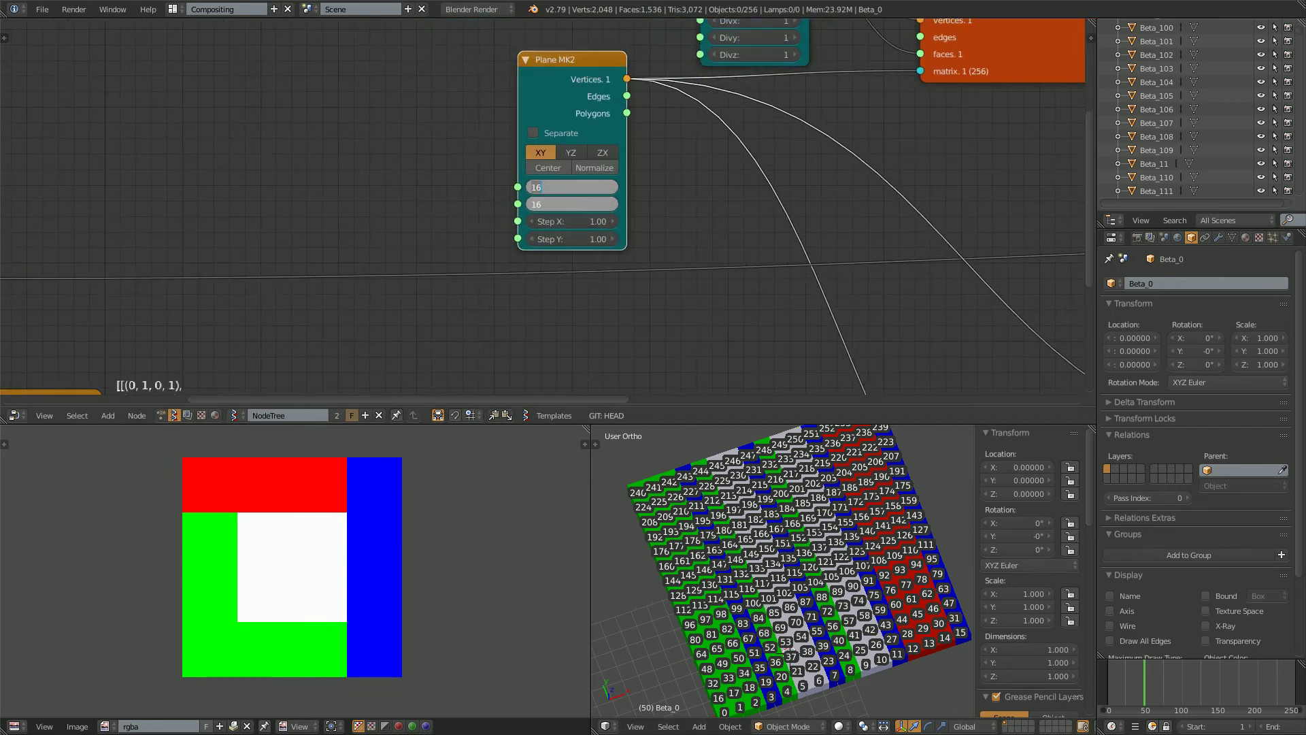
text(4)
key(Return)
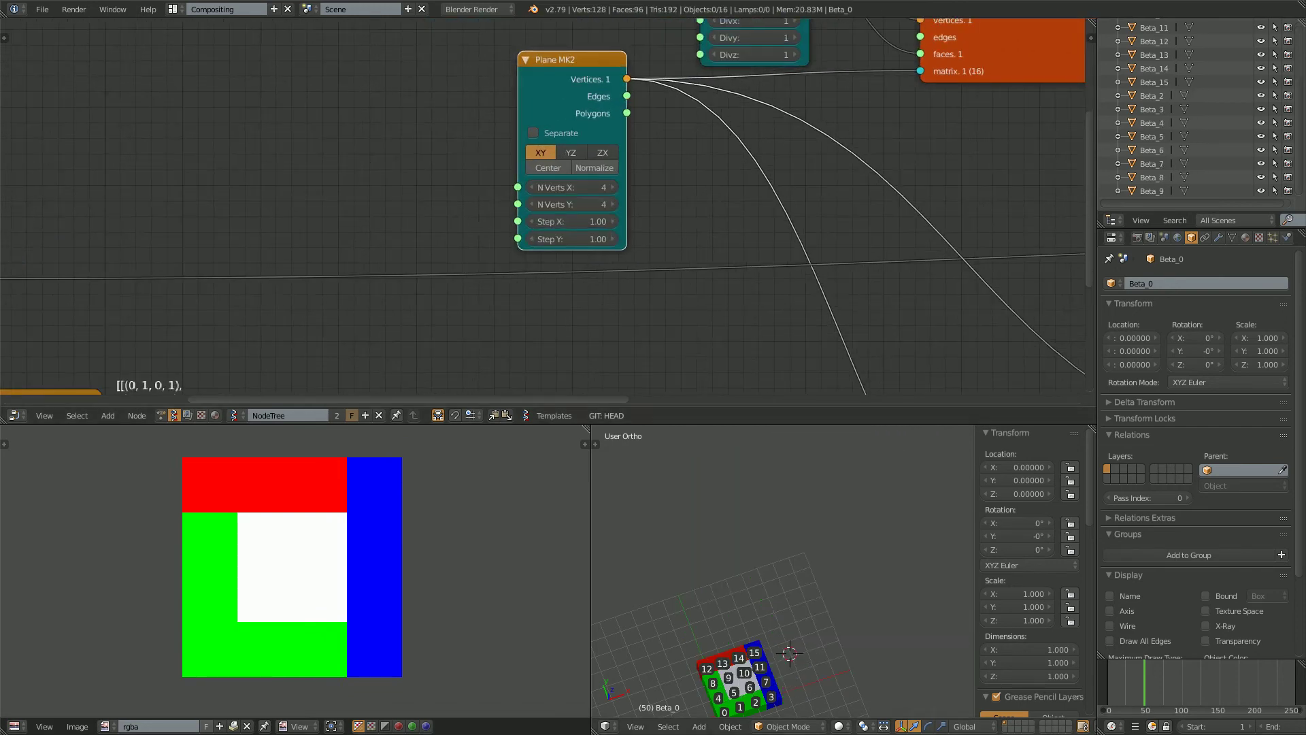
Move the Stethoscope MK2 node fed by Plane MK2 farther left of the Viewer Index node, and set the current frame to 33
shift+middle_drag(844, 612, 796, 544)
scroll(782, 556, up, 2)
scroll(782, 571, up, 1)
scroll(200, 144, down, 4)
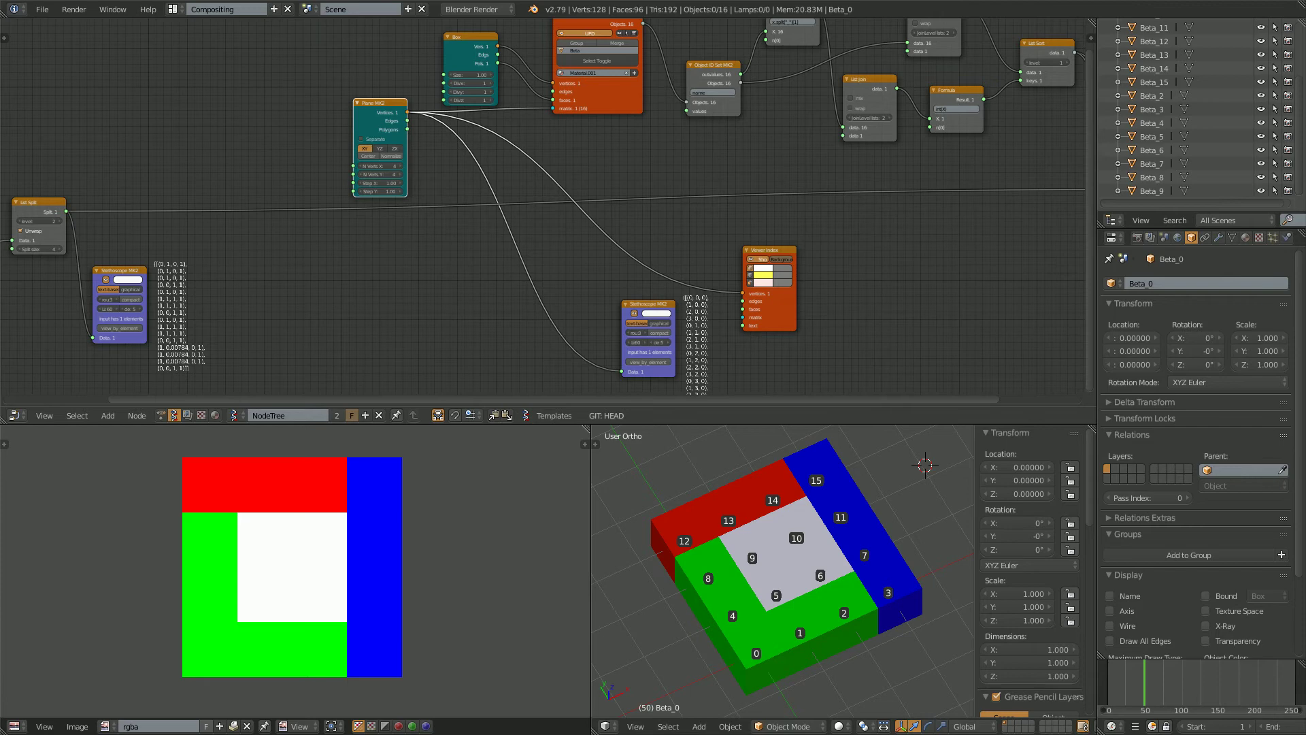
middle_drag(615, 230, 565, 197)
scroll(565, 197, up, 3)
drag(610, 287, 480, 248)
scroll(479, 249, up, 2)
click(1131, 685)
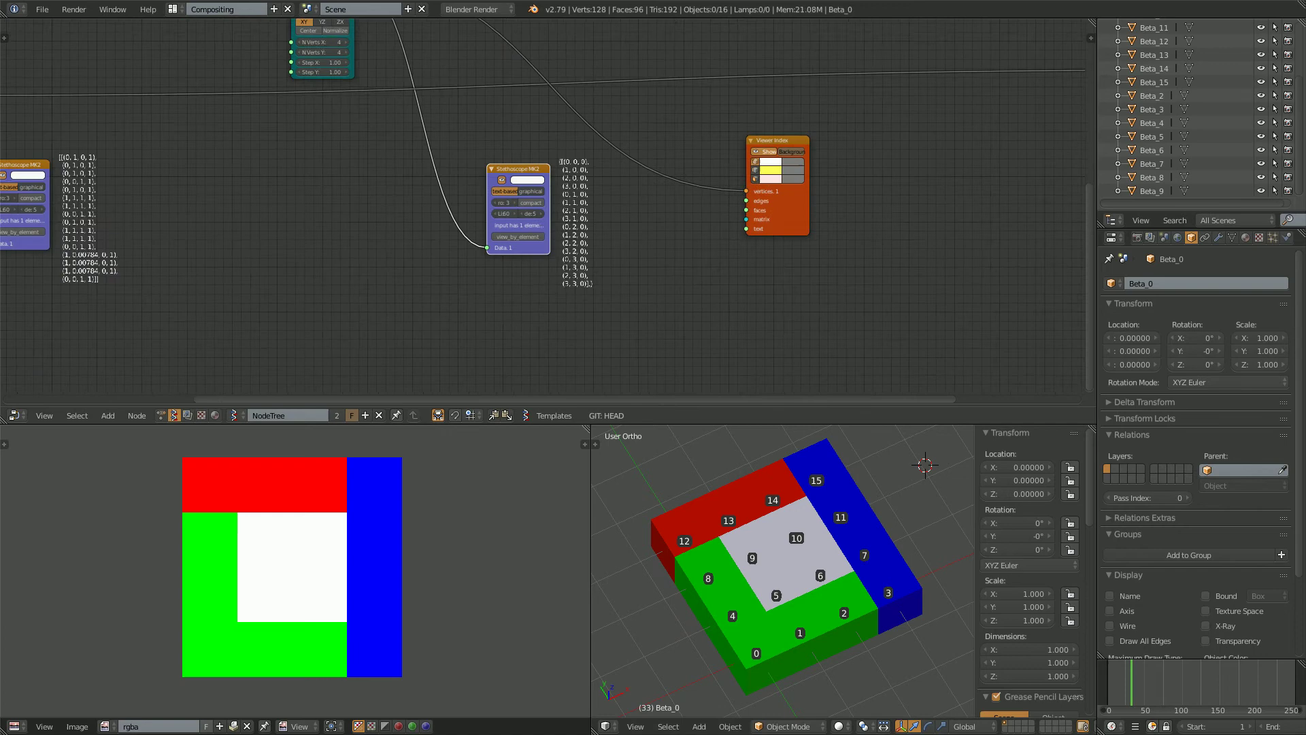
Compare the vertex coordinates listed by the Plane MK2 Stethoscope with the RGBA values listed by the List Split Stethoscope
scroll(523, 201, up, 3)
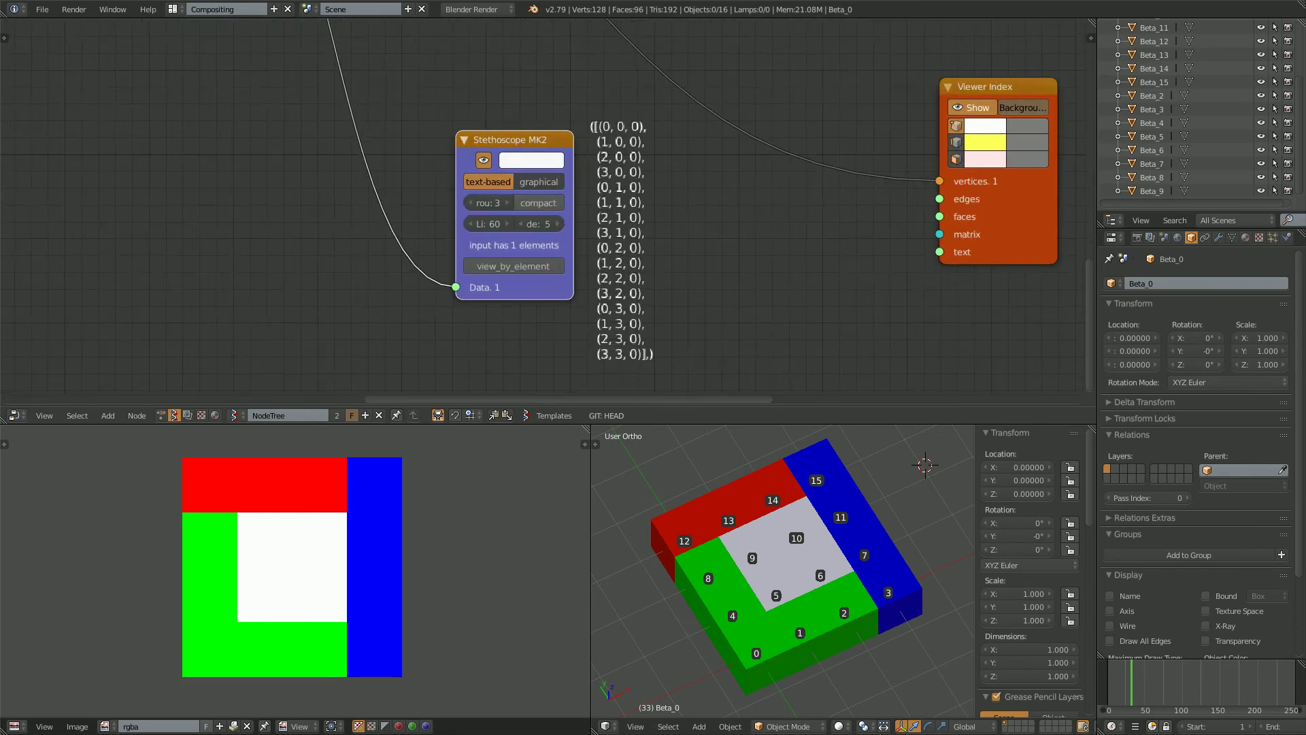
scroll(544, 199, down, 4)
middle_drag(538, 199, 1060, 215)
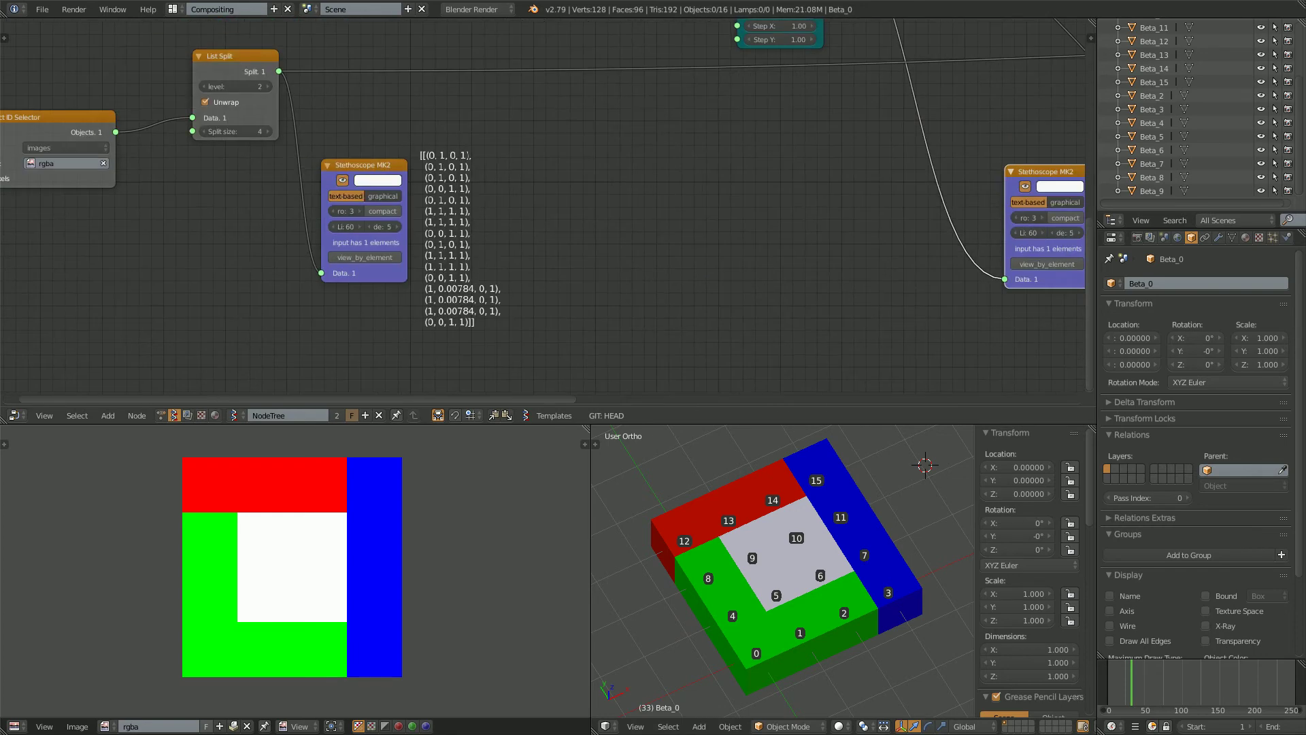
middle_drag(545, 204, 614, 236)
scroll(502, 272, down, 4)
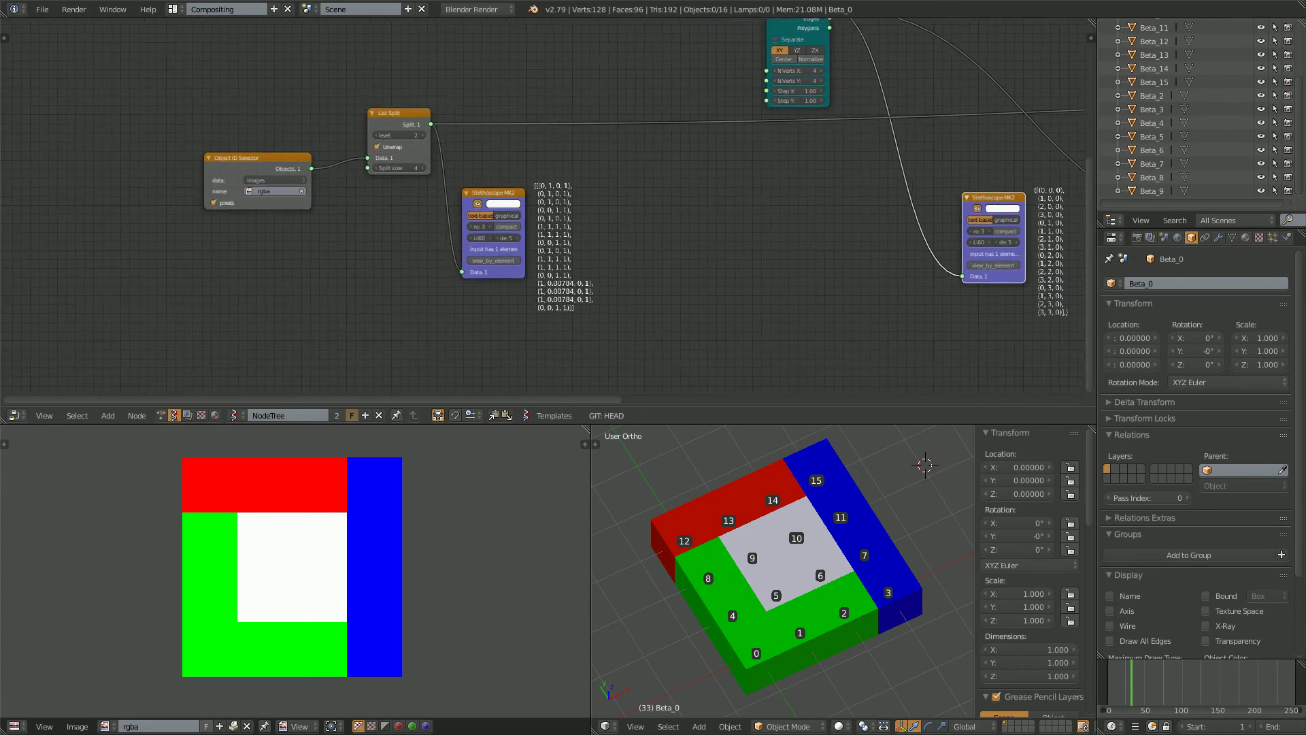
middle_drag(884, 197, 331, 268)
scroll(522, 209, up, 1)
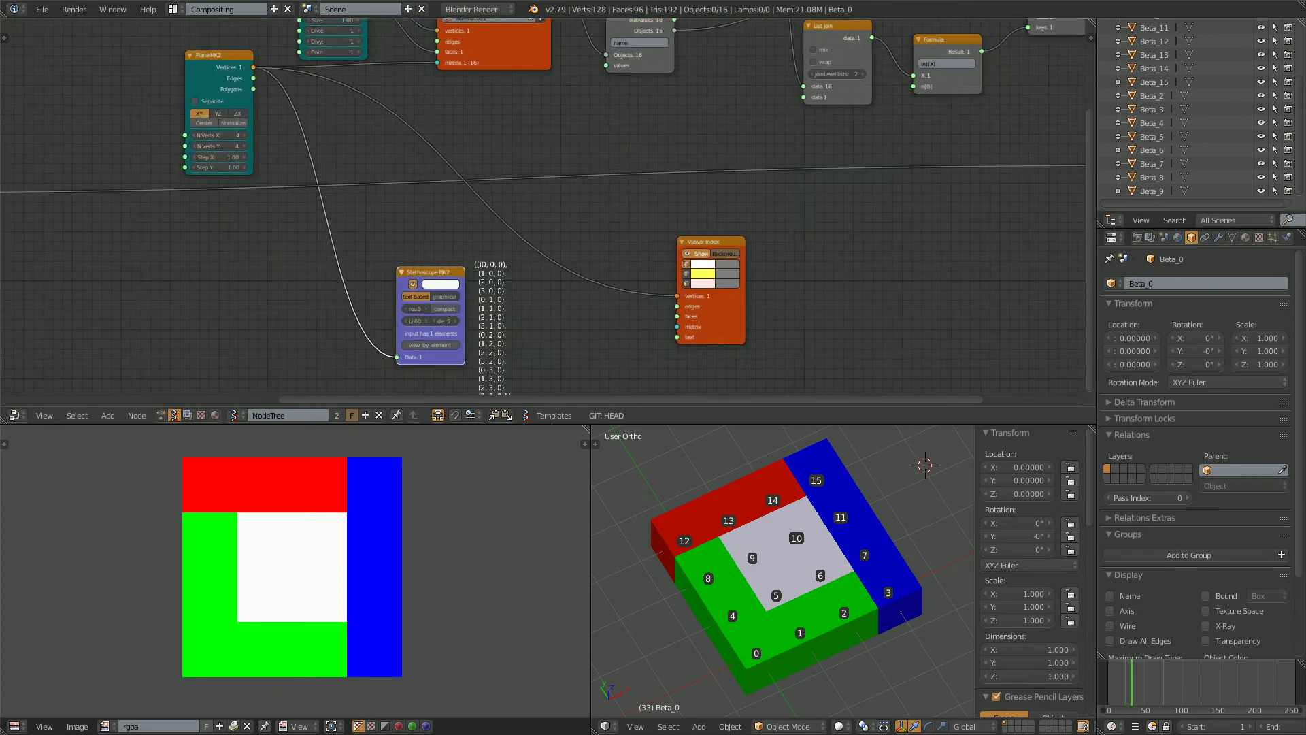
Move the Viewer Index node slightly up and to the left, closer to the main row of nodes
middle_drag(389, 279, 395, 342)
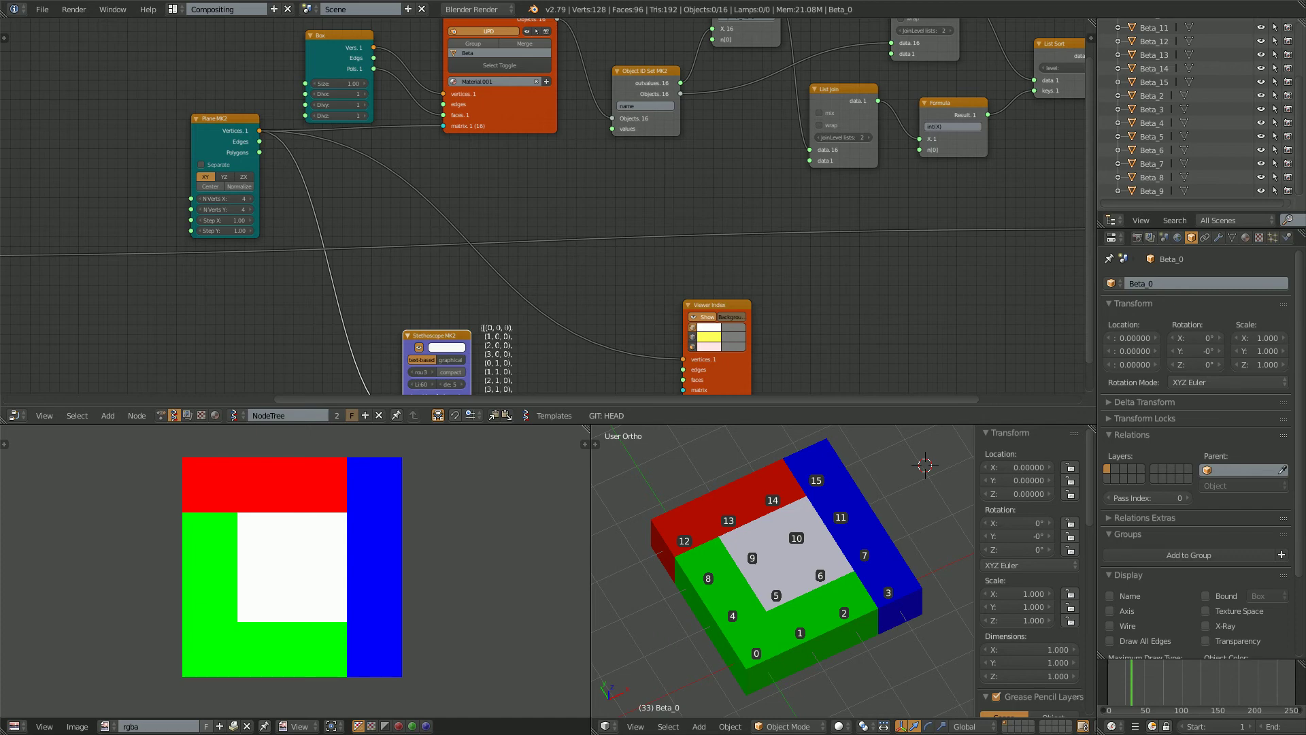
scroll(473, 153, down, 2)
middle_drag(473, 153, 315, 206)
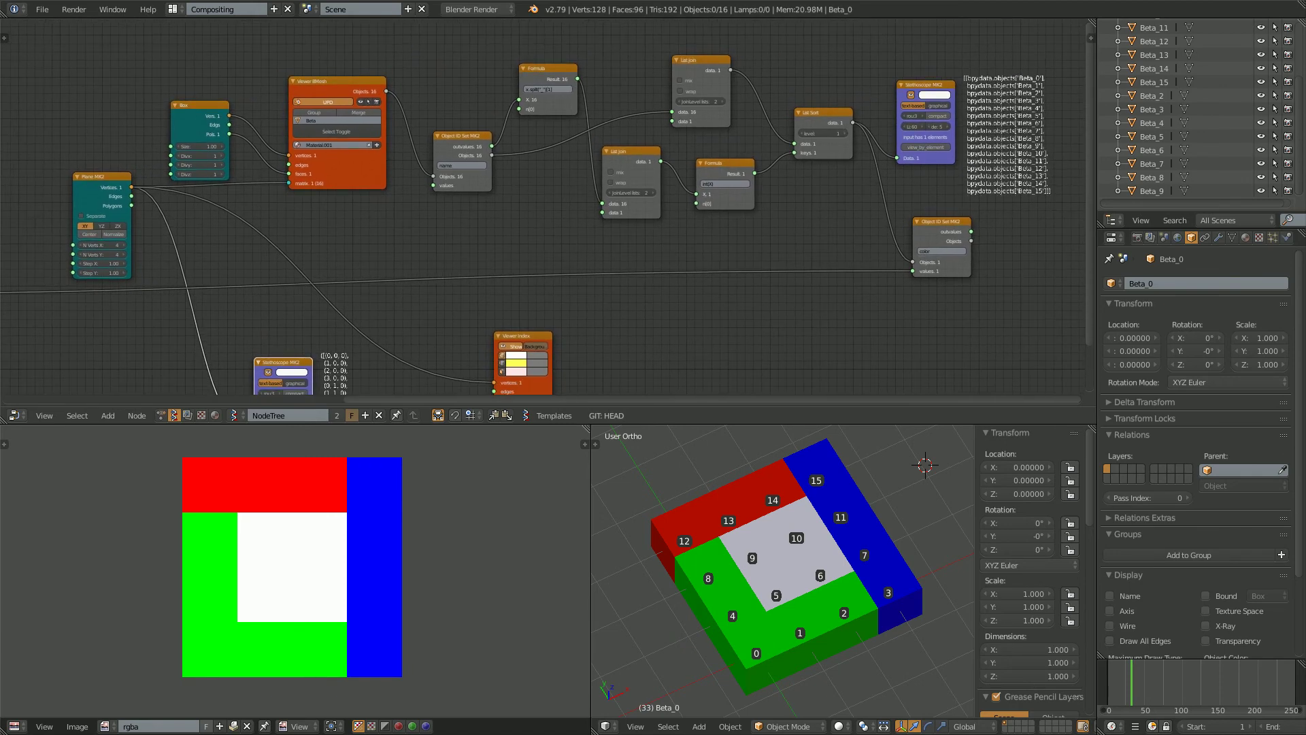
drag(523, 336, 507, 303)
middle_drag(507, 303, 573, 279)
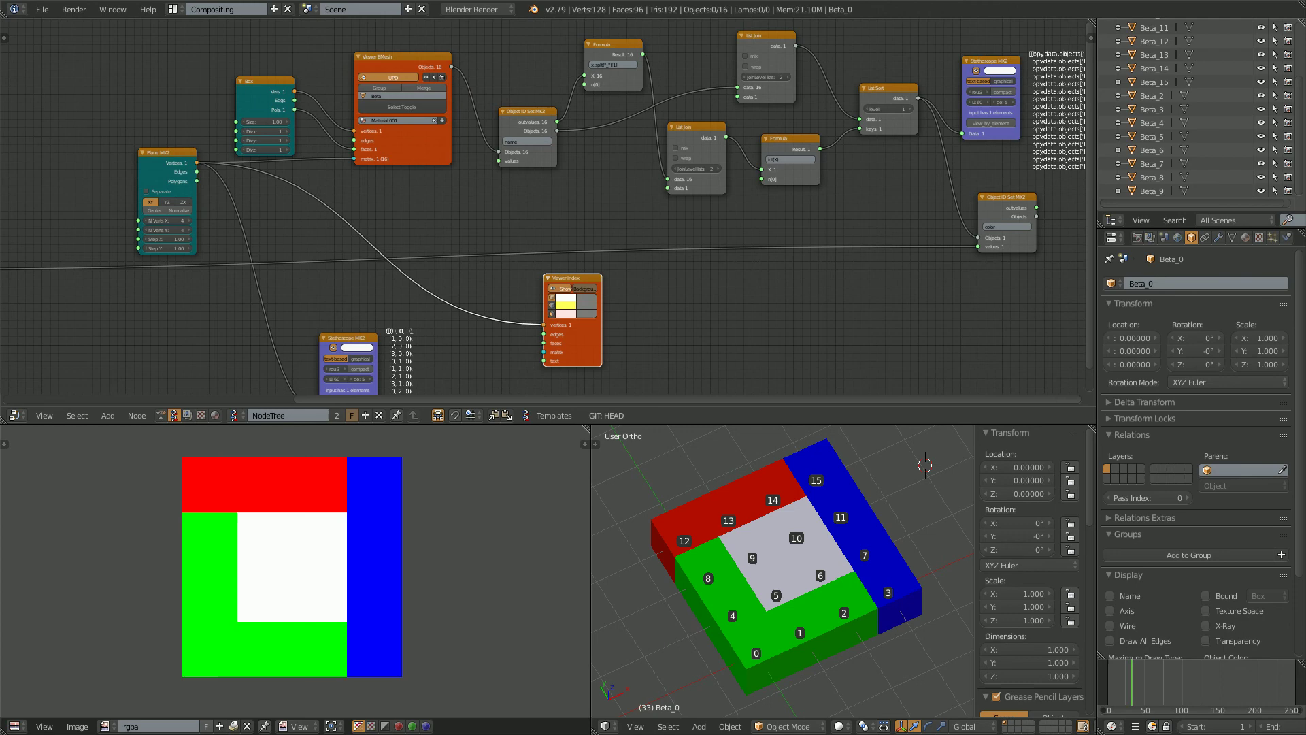
Examine the numbered 4 × 4 cubes in the 3D view and trace the node tree back to the Object ID Selector
scroll(518, 158, up, 2)
scroll(306, 192, down, 3)
middle_drag(769, 544, 780, 537)
scroll(514, 223, down, 4)
scroll(511, 221, up, 2)
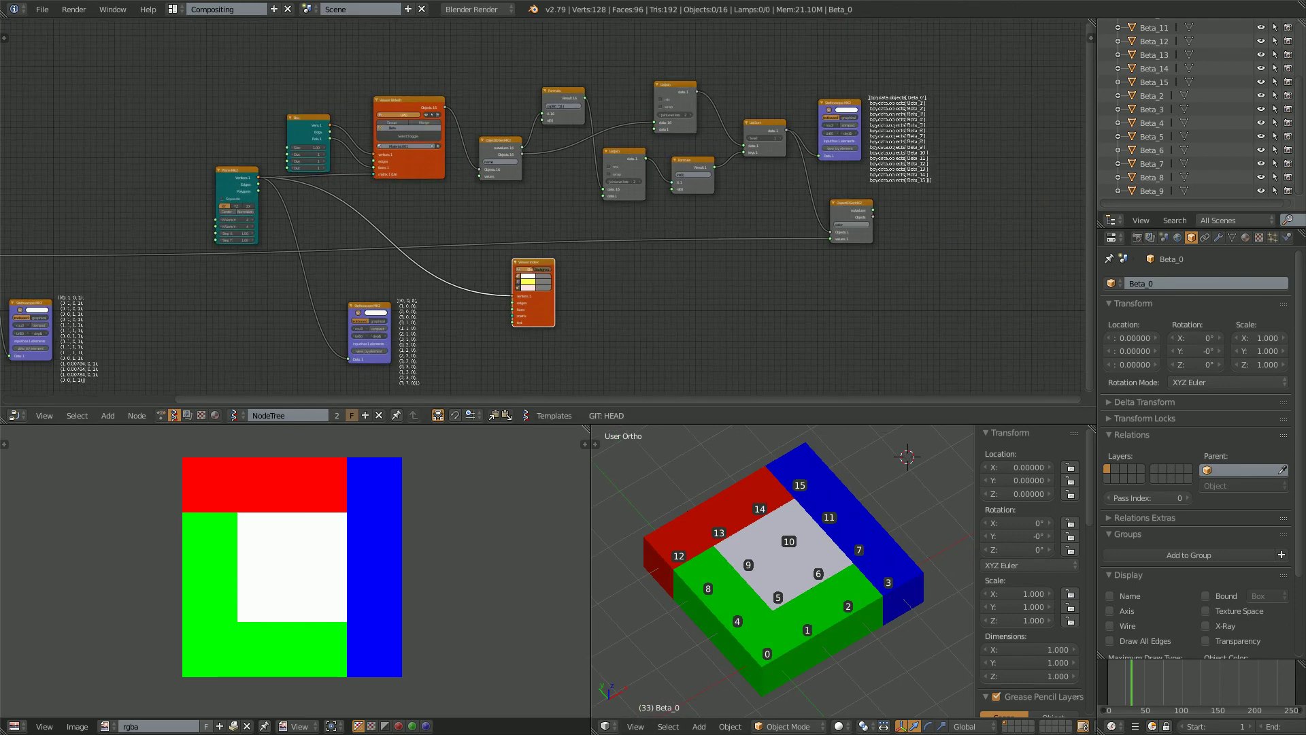
middle_drag(515, 222, 795, 196)
scroll(295, 264, up, 5)
scroll(762, 257, down, 2)
scroll(795, 196, down, 3)
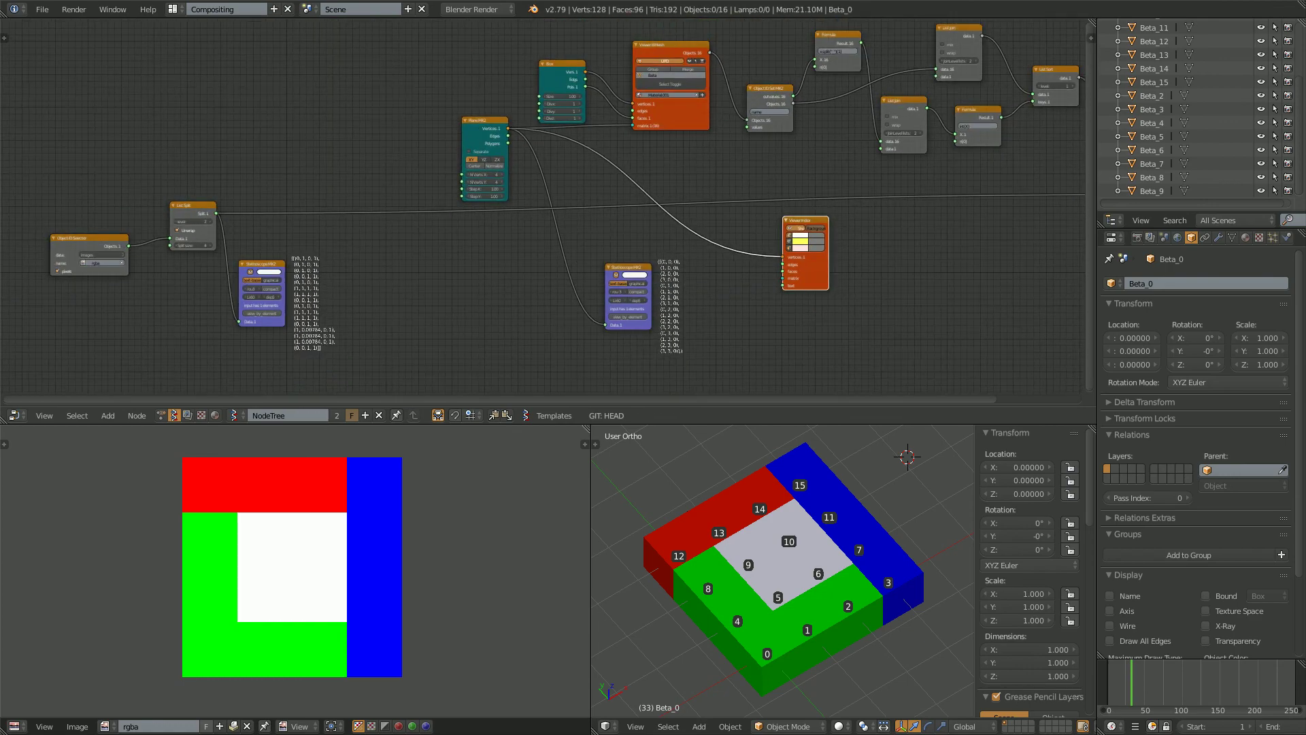
Compare the rgba image with the colored cubes and review the complete node tree through to the final Object ID Set MK2 node
scroll(544, 248, down, 2)
middle_drag(544, 249, 514, 257)
scroll(521, 269, up, 1)
mouse_move(299, 572)
middle_down()
mouse_move(300, 589)
mouse_move(289, 574)
mouse_move(311, 582)
middle_up()
scroll(289, 574, up, 1)
scroll(293, 574, down, 2)
scroll(294, 573, up, 1)
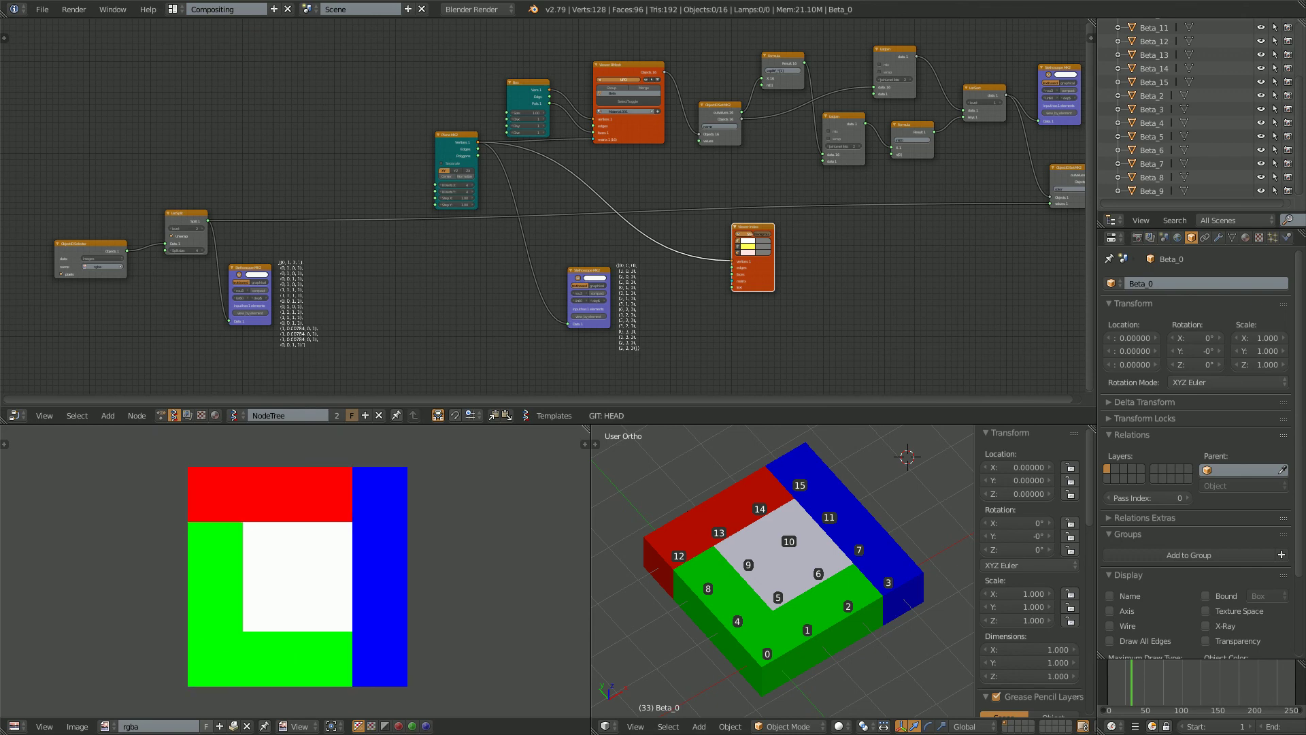
middle_drag(782, 570, 785, 570)
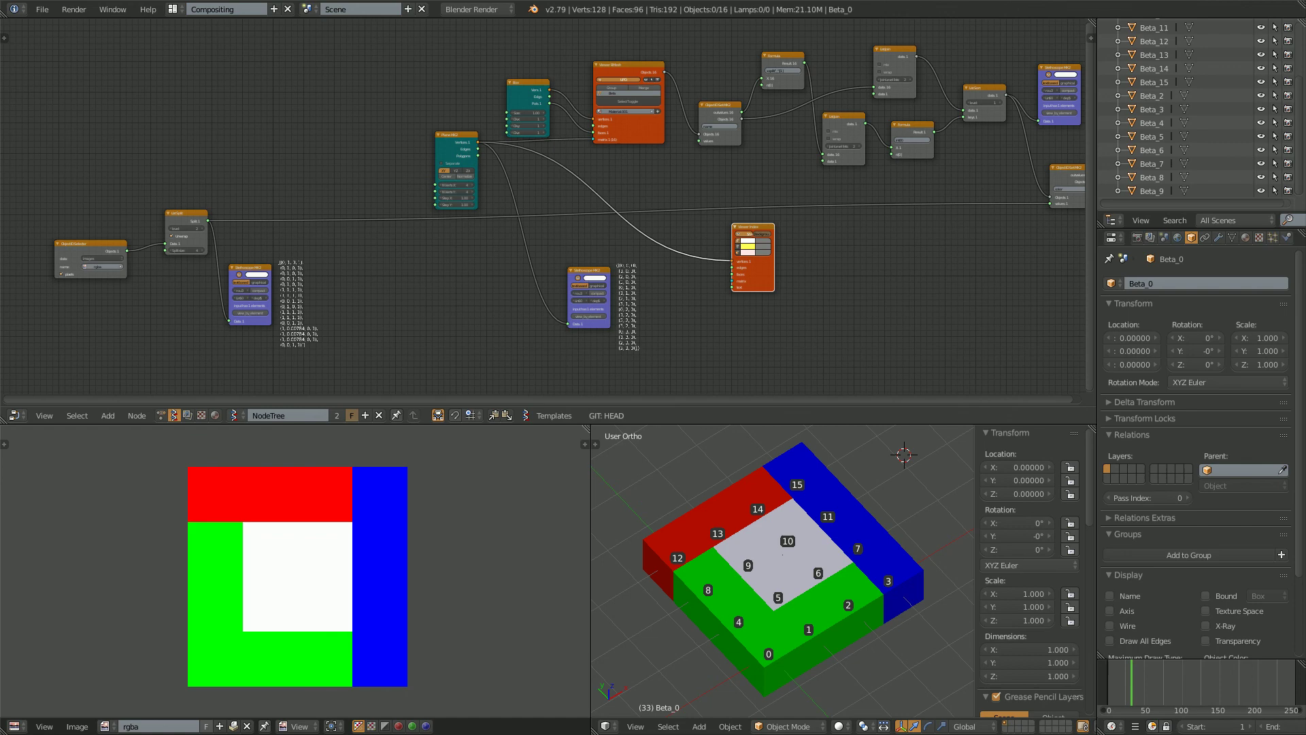
scroll(625, 184, up, 1)
mouse_move(625, 184)
middle_down()
mouse_move(545, 223)
mouse_move(244, 224)
mouse_move(392, 215)
mouse_move(482, 178)
mouse_move(605, 170)
middle_up()
scroll(544, 223, up, 3)
scroll(545, 222, down, 3)
scroll(500, 181, down, 1)
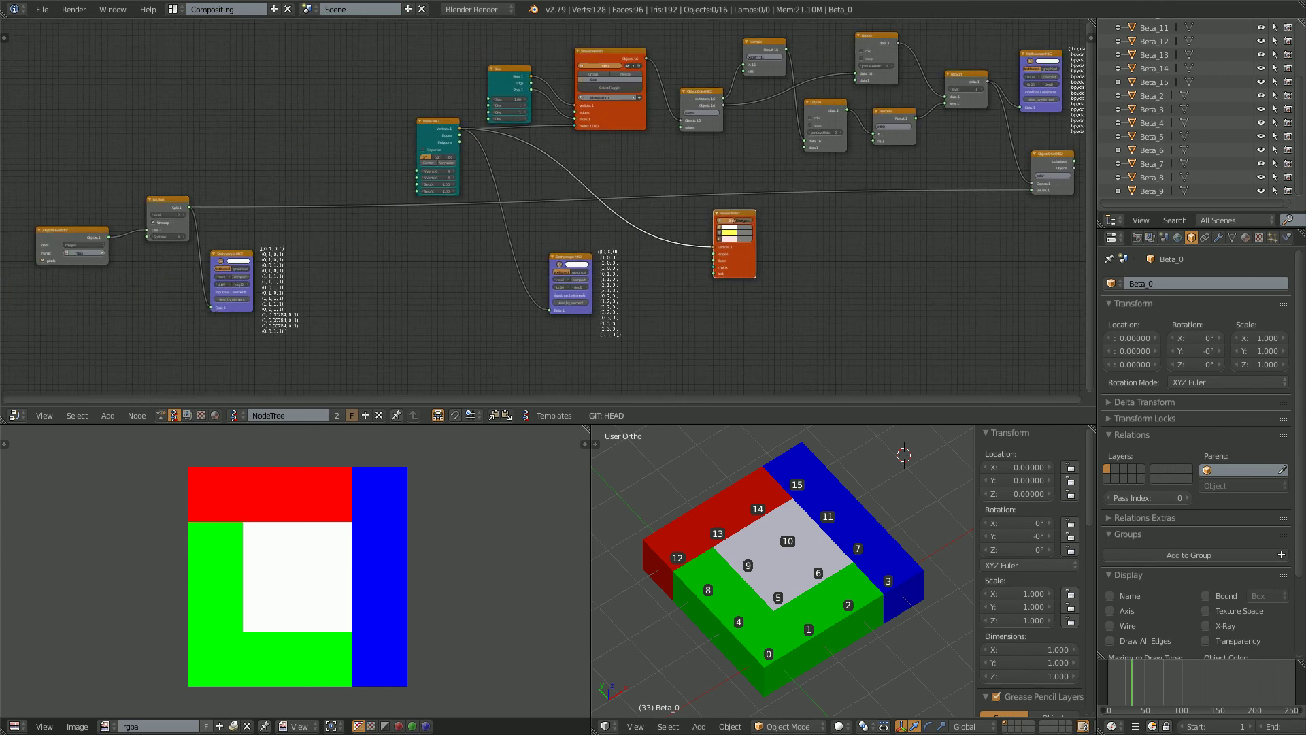